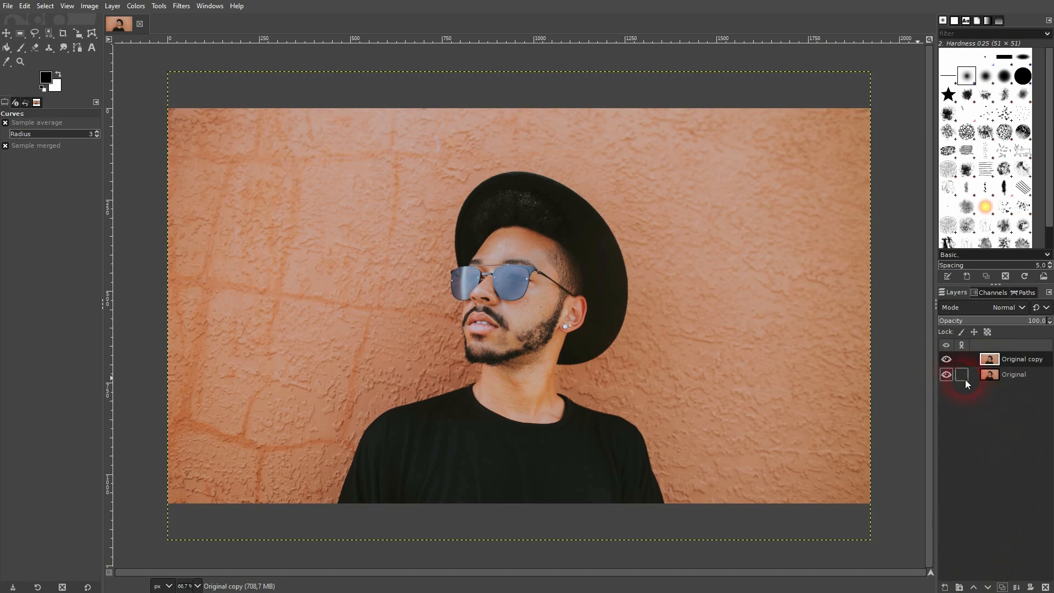
Hide the Original layer and start a path where the shirt's left sleeve meets the photo's bottom edge
{"action": "left_click", "coordinate": [543, 358]}
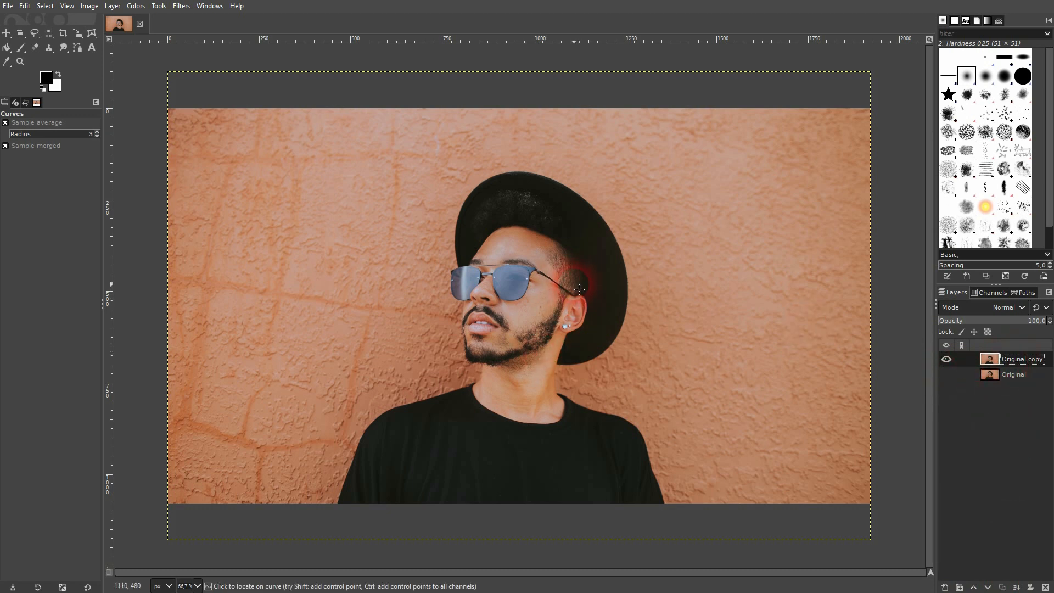
{"action": "left_click", "coordinate": [78, 47]}
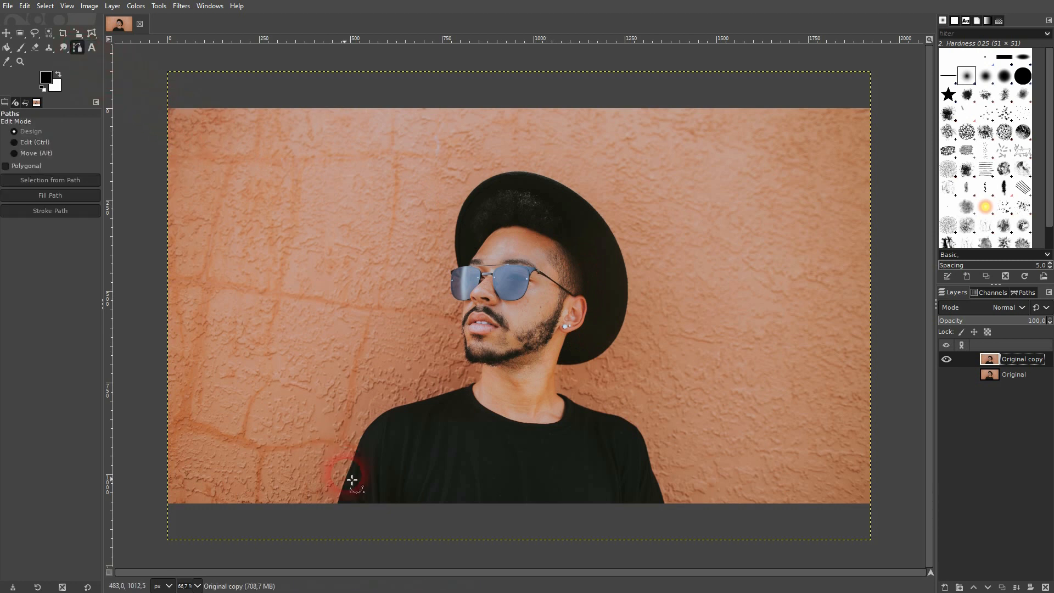
{"action": "scroll", "coordinate": [352, 480], "scroll_direction": "up", "scroll_amount": 5}
{"action": "left_click", "coordinate": [303, 523]}
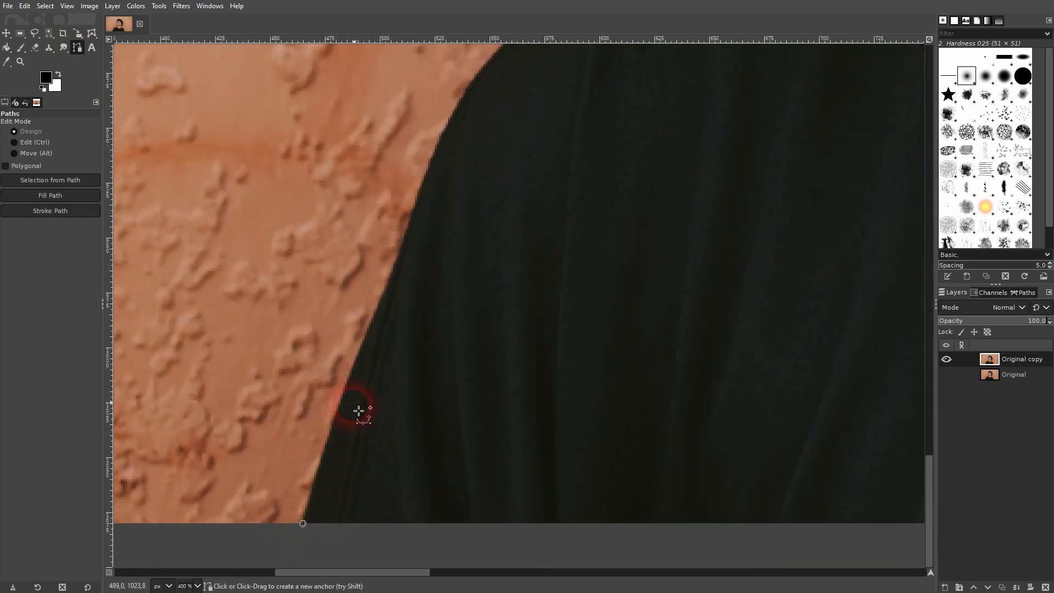
Extend the path with straight segments up the left sleeve and over the curve of the shoulder
{"action": "left_click", "coordinate": [431, 165]}
{"action": "scroll", "coordinate": [425, 263], "scroll_direction": "up", "scroll_amount": 4}
{"action": "scroll", "coordinate": [426, 264], "scroll_direction": "right", "scroll_amount": 3}
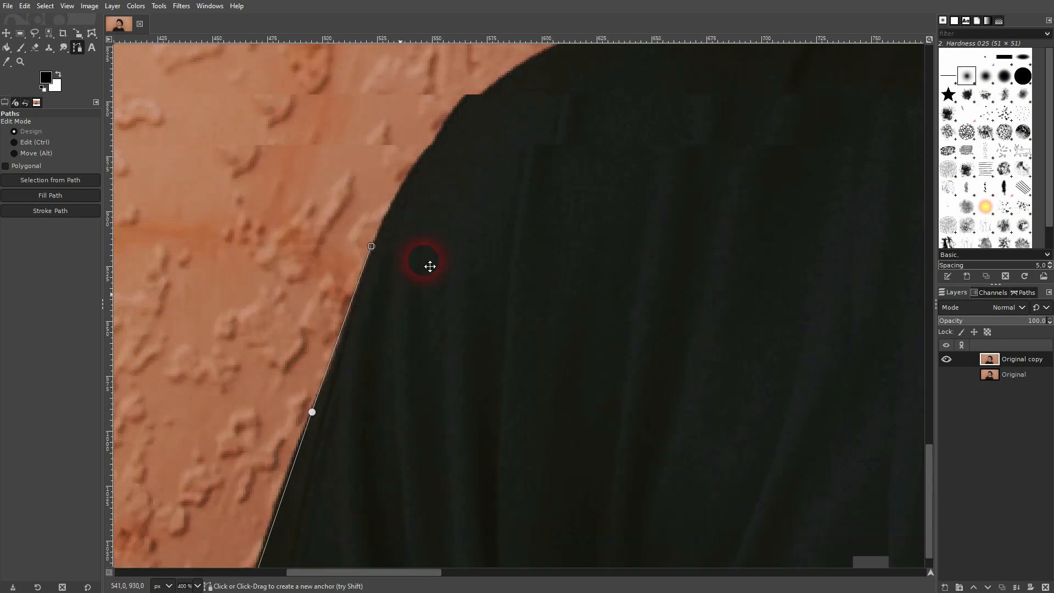
{"action": "left_click", "coordinate": [488, 162]}
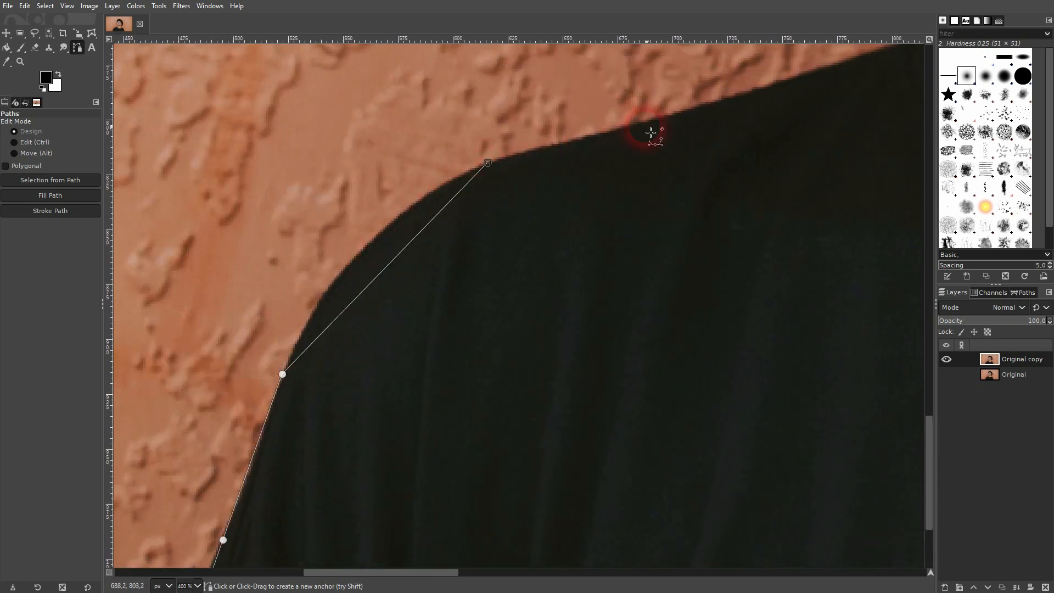
{"action": "left_click", "coordinate": [684, 117]}
Extend the path along the left shoulder slope, around the collar tip and up the side of the neck
{"action": "scroll", "coordinate": [541, 368], "scroll_direction": "up", "scroll_amount": 4}
{"action": "scroll", "coordinate": [541, 368], "scroll_direction": "right", "scroll_amount": 4}
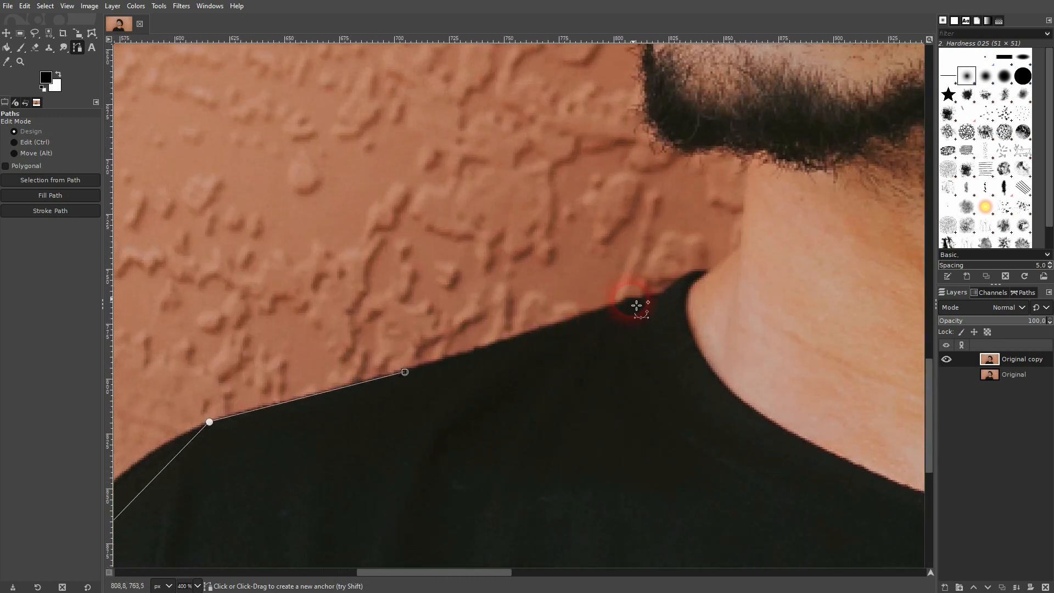
{"action": "left_click", "coordinate": [697, 273]}
{"action": "scroll", "coordinate": [718, 277], "scroll_direction": "up", "scroll_amount": 2}
{"action": "left_click", "coordinate": [713, 272]}
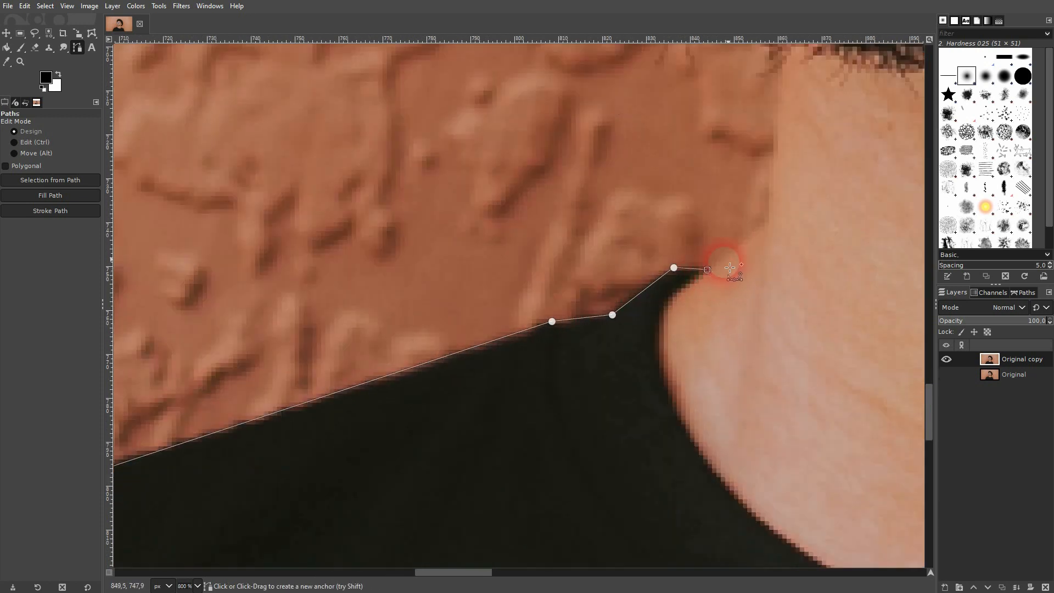
{"action": "left_click", "coordinate": [768, 223]}
Extend the path under the chin and up the outer edge of the beard to the moustache
{"action": "scroll", "coordinate": [773, 229], "scroll_direction": "up", "scroll_amount": 3}
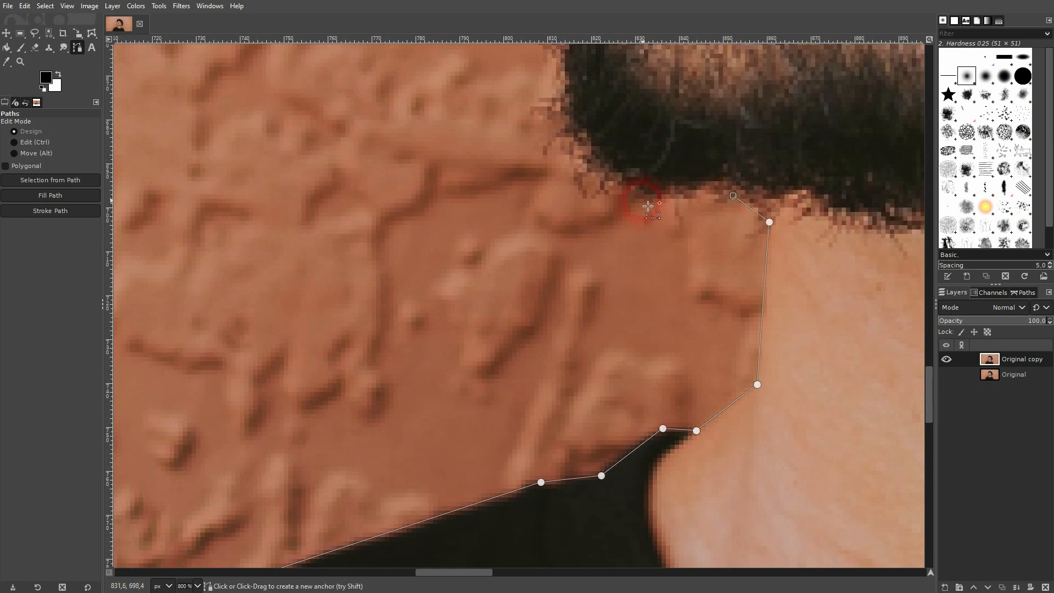
{"action": "left_click", "coordinate": [557, 113]}
{"action": "scroll", "coordinate": [605, 318], "scroll_direction": "up", "scroll_amount": 7}
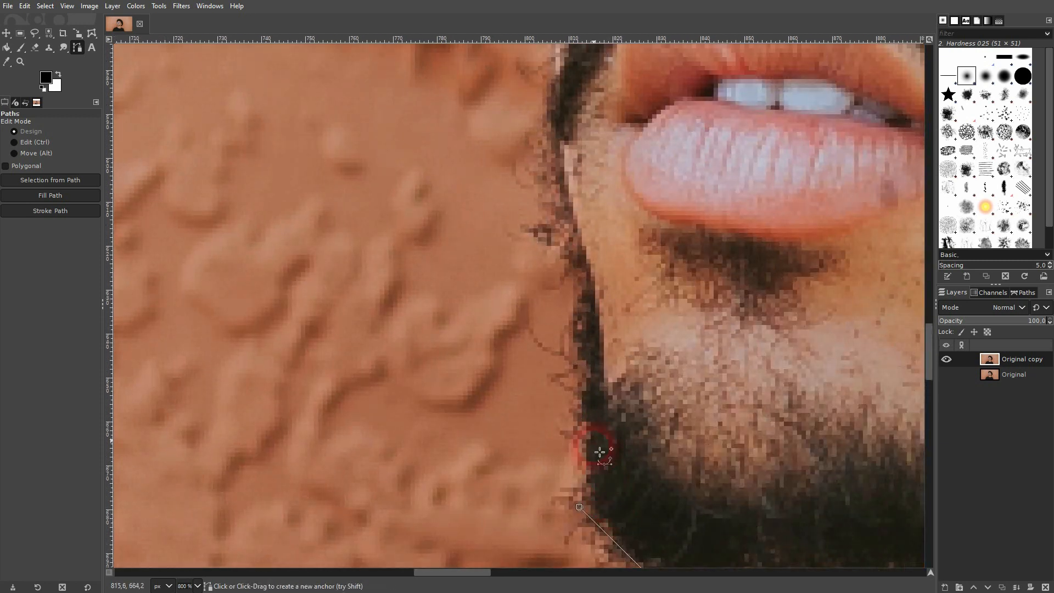
{"action": "left_click", "coordinate": [578, 376]}
{"action": "left_click", "coordinate": [580, 297]}
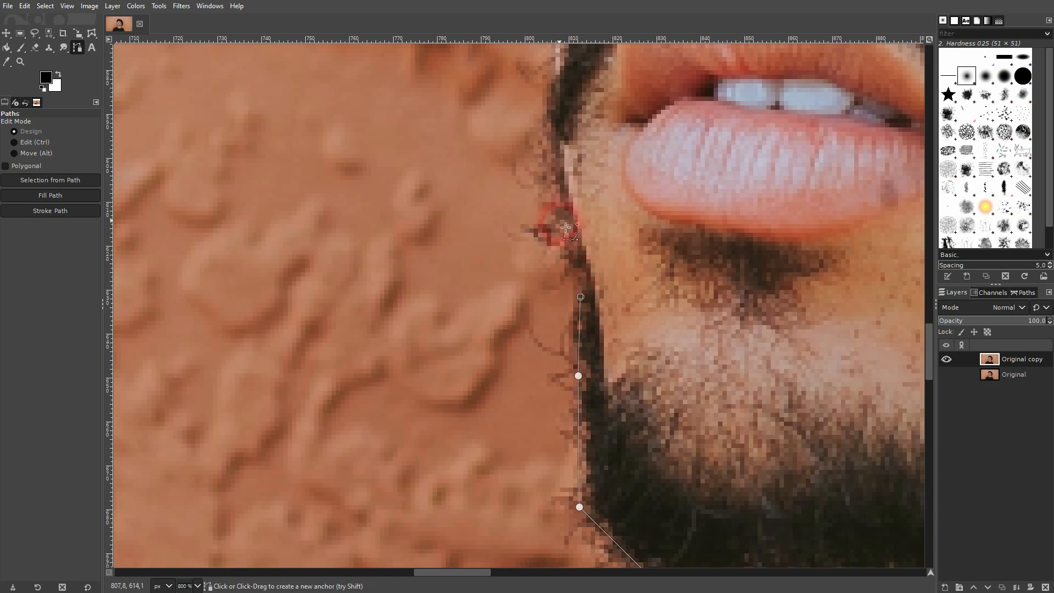
{"action": "scroll", "coordinate": [502, 430], "scroll_direction": "up", "scroll_amount": 6}
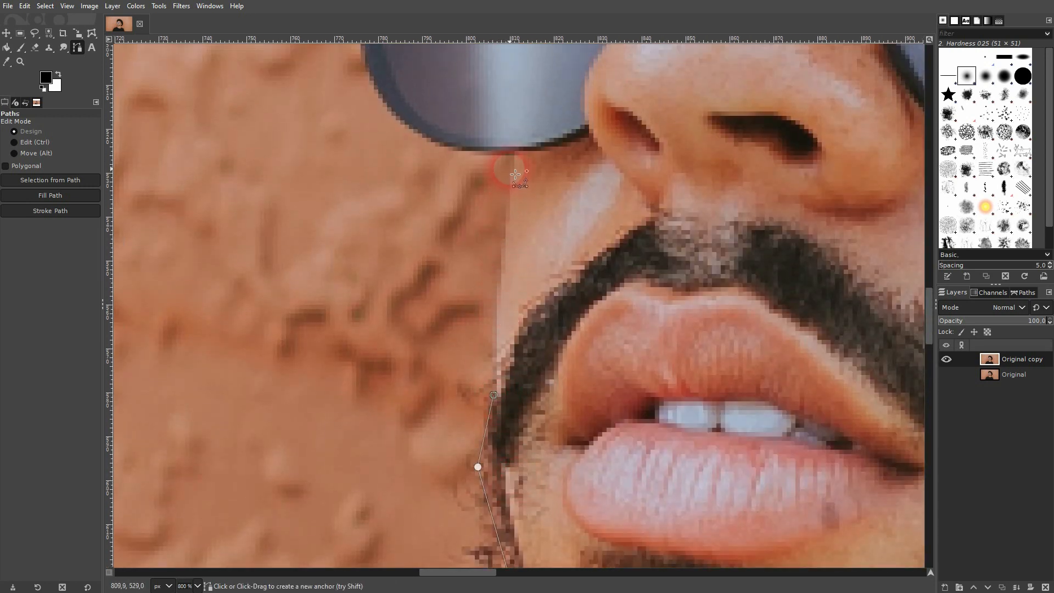
Extend the path up the cheek and around the sunglasses' left lens and hinge to the hat brim
{"action": "left_click", "coordinate": [510, 154]}
{"action": "left_click", "coordinate": [456, 152]}
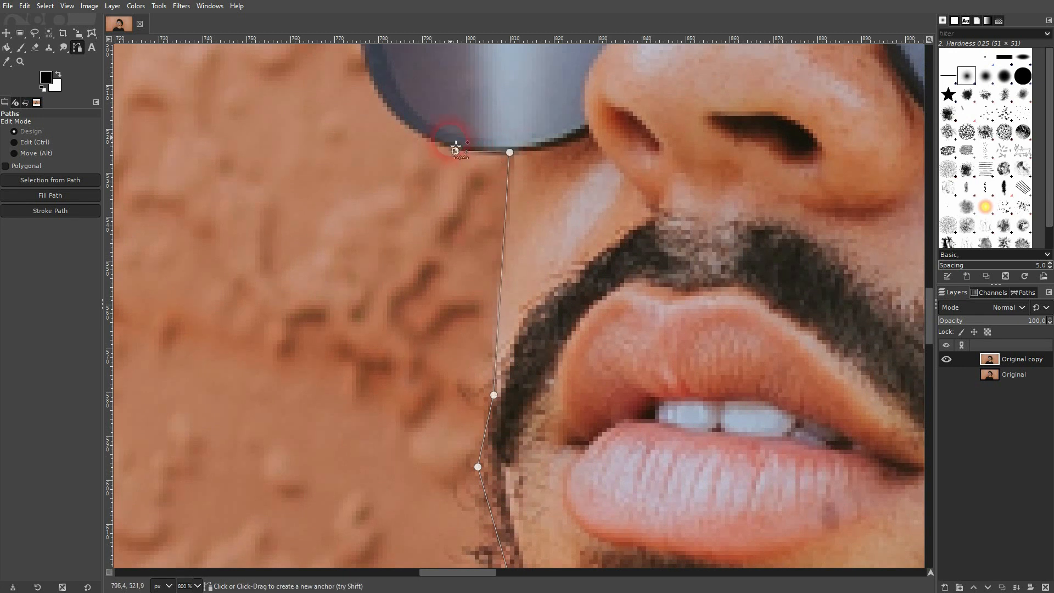
{"action": "left_click_drag", "start_coordinate": [457, 153], "coordinate": [582, 388]}
{"action": "left_click", "coordinate": [482, 260]}
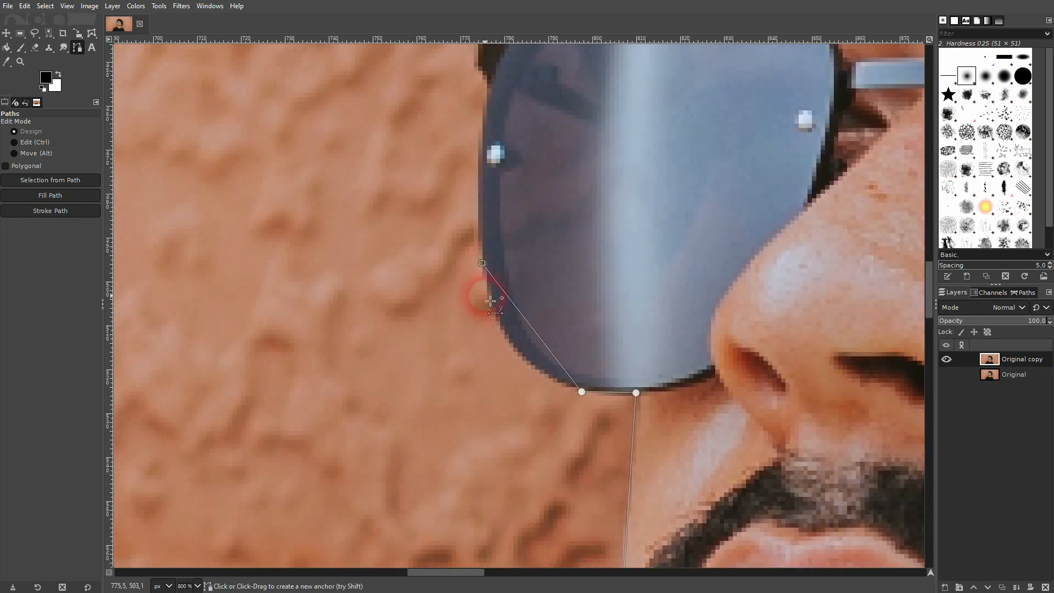
{"action": "scroll", "coordinate": [530, 217], "scroll_direction": "up", "scroll_amount": 2}
{"action": "scroll", "coordinate": [529, 218], "scroll_direction": "up", "scroll_amount": 2}
{"action": "left_click", "coordinate": [501, 269]}
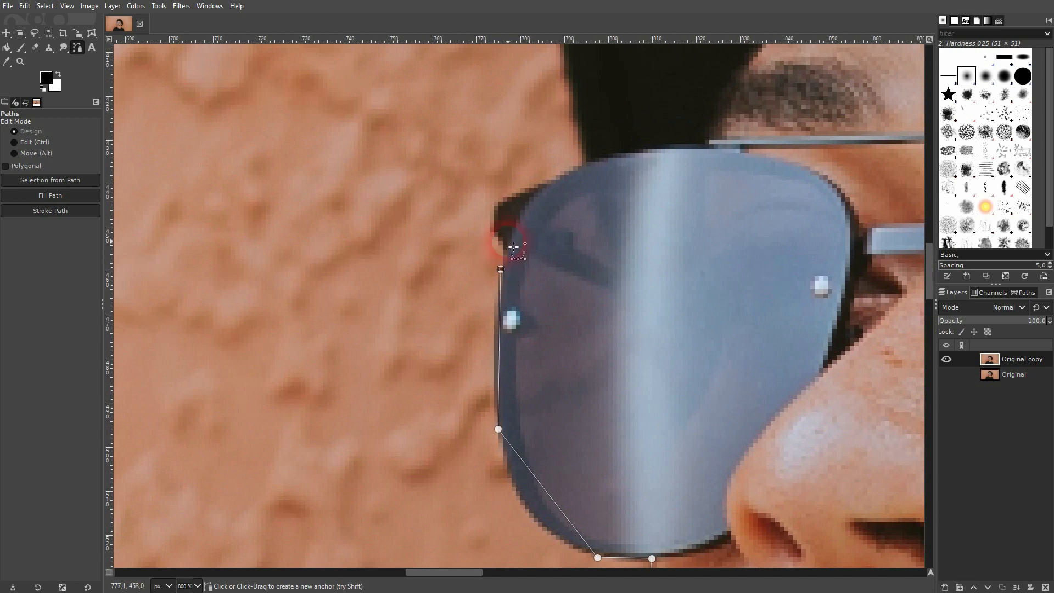
{"action": "left_click", "coordinate": [496, 201]}
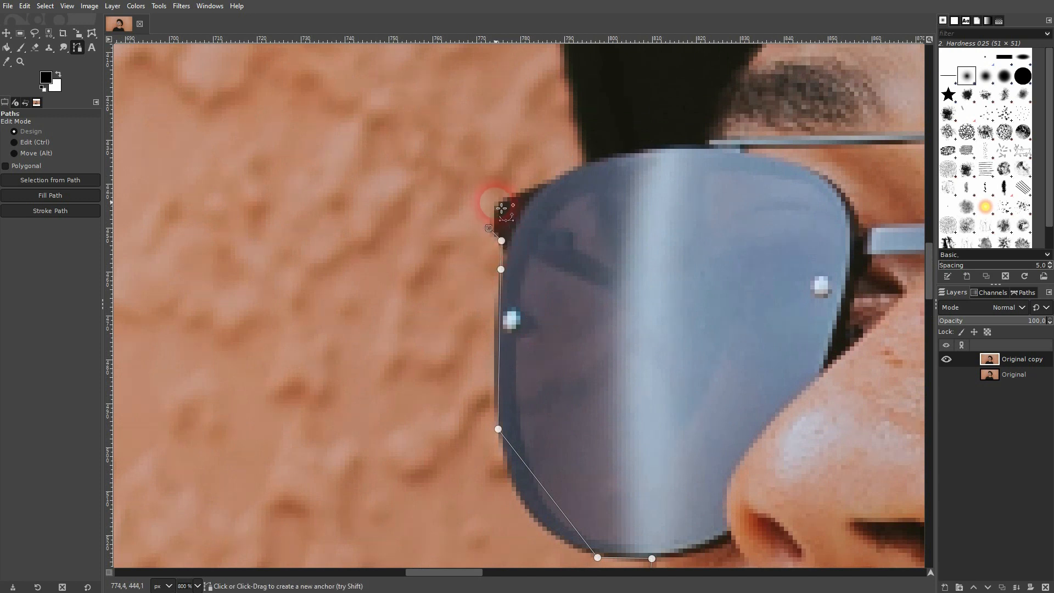
{"action": "left_click_drag", "start_coordinate": [613, 129], "coordinate": [578, 394]}
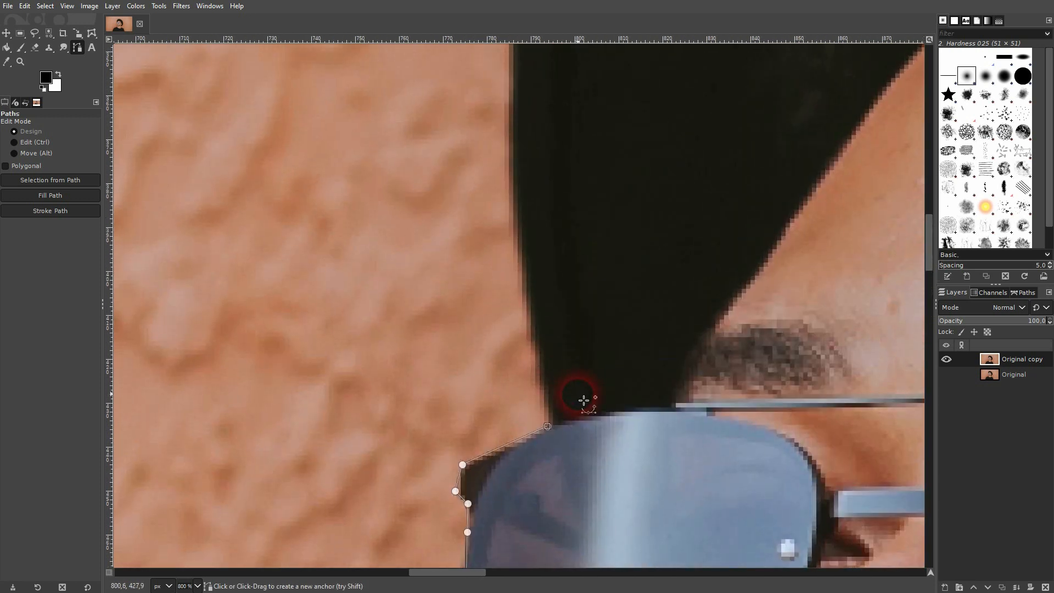
Extend the path up the left edge of the hat brim to the top of the hat
{"action": "scroll", "coordinate": [578, 315], "scroll_direction": "up", "scroll_amount": 5}
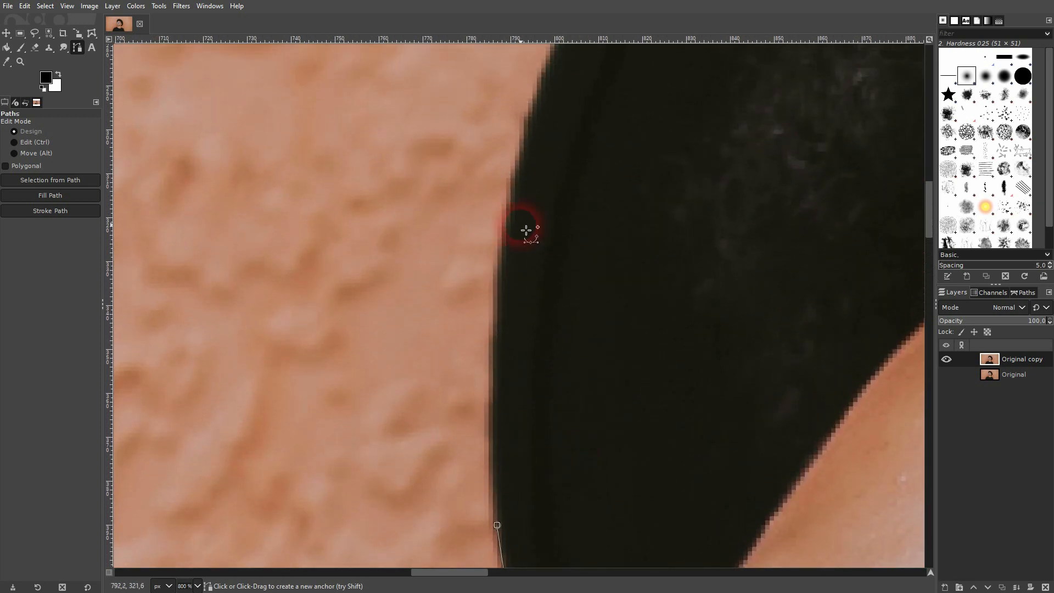
{"action": "left_click", "coordinate": [514, 186]}
{"action": "left_click_drag", "start_coordinate": [568, 227], "coordinate": [524, 369]}
{"action": "left_click_drag", "start_coordinate": [606, 89], "coordinate": [549, 301]}
{"action": "left_click", "coordinate": [580, 200]}
{"action": "left_click_drag", "start_coordinate": [713, 134], "coordinate": [389, 415]}
{"action": "left_click", "coordinate": [534, 239]}
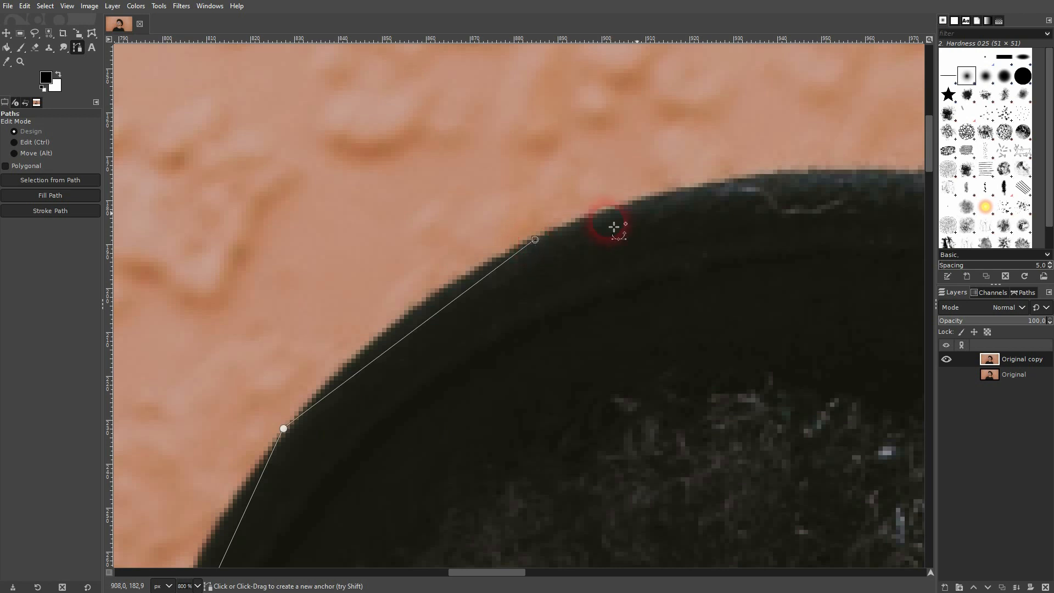
{"action": "left_click", "coordinate": [839, 177]}
Extend the path from the top of the hat down the upper-right curve of its brim
{"action": "scroll", "coordinate": [698, 295], "scroll_direction": "right", "scroll_amount": 10}
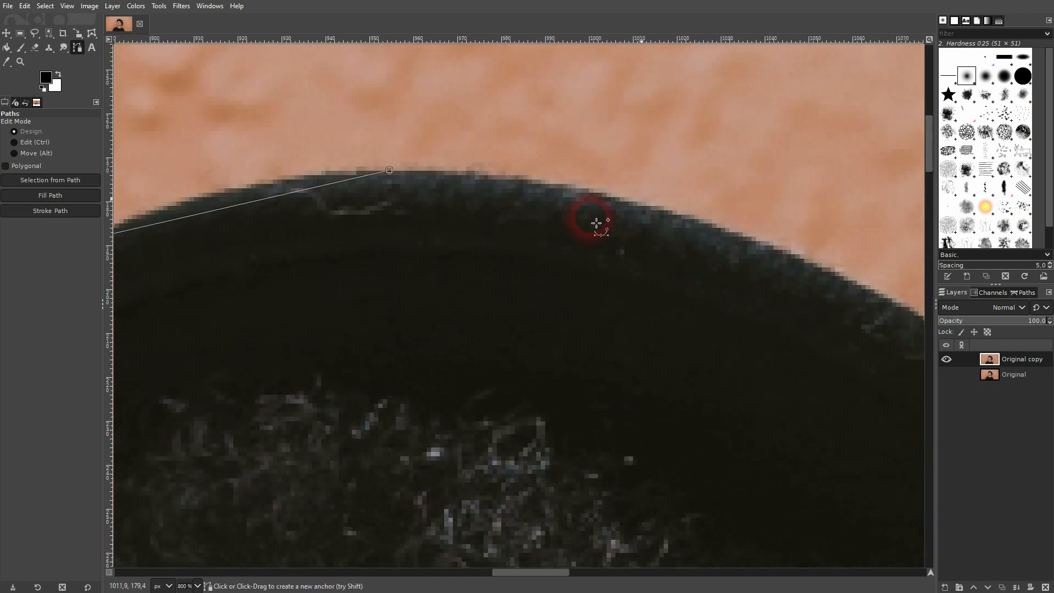
{"action": "left_click", "coordinate": [742, 219]}
{"action": "left_click_drag", "start_coordinate": [842, 383], "coordinate": [468, 305]}
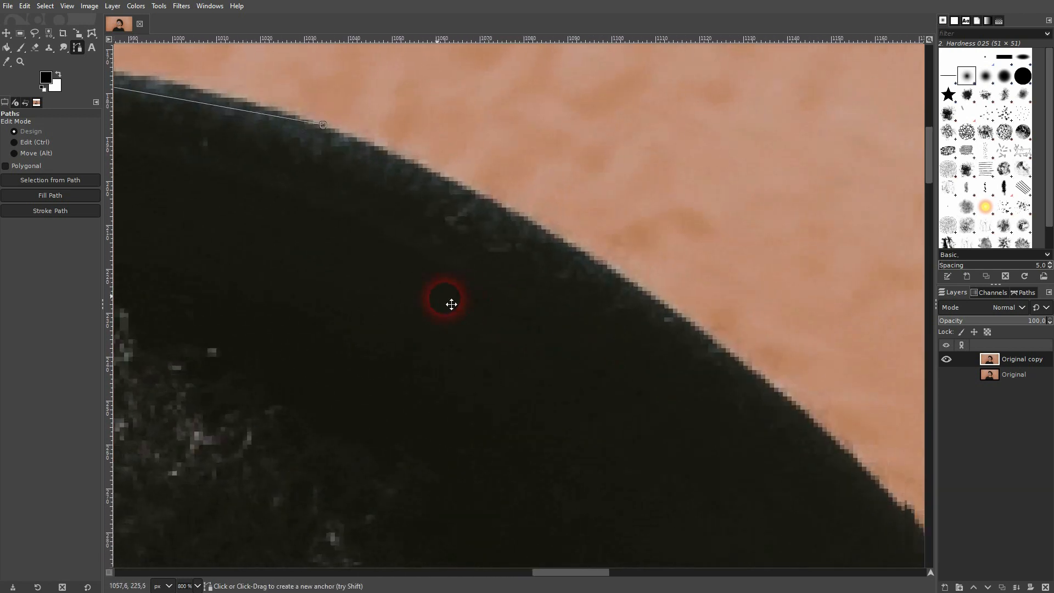
{"action": "left_click", "coordinate": [599, 258]}
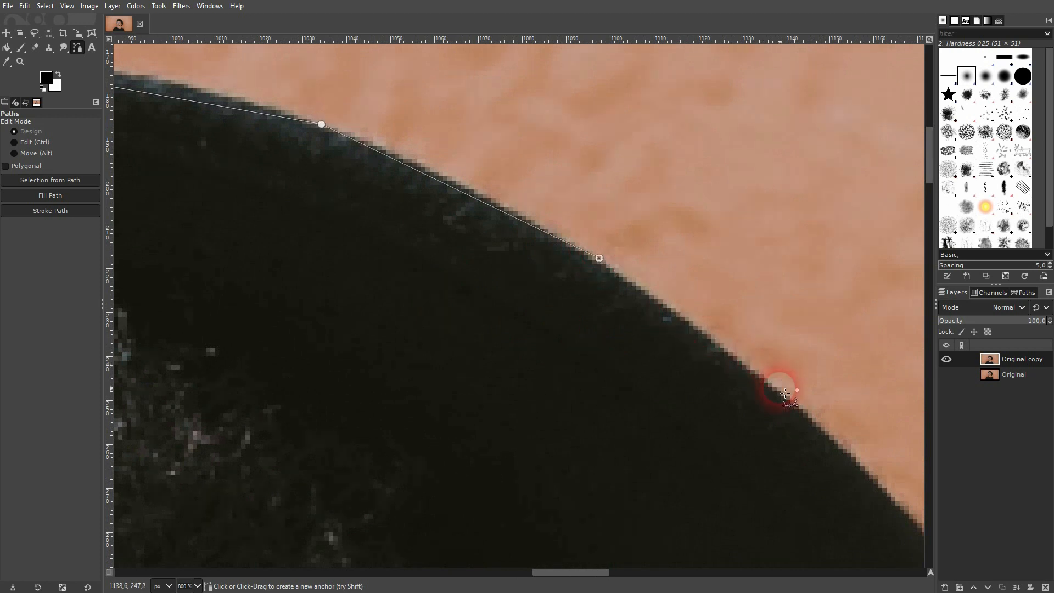
{"action": "left_click_drag", "start_coordinate": [852, 496], "coordinate": [307, 331]}
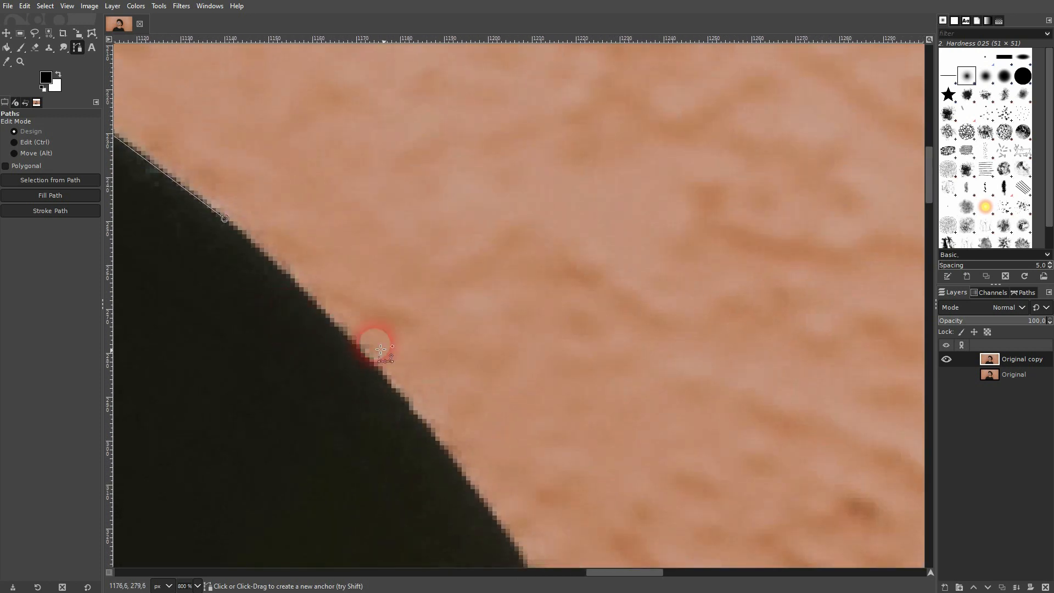
{"action": "left_click", "coordinate": [413, 411]}
{"action": "left_click_drag", "start_coordinate": [478, 471], "coordinate": [364, 235]}
{"action": "left_click", "coordinate": [451, 369]}
{"action": "left_click_drag", "start_coordinate": [544, 496], "coordinate": [461, 236]}
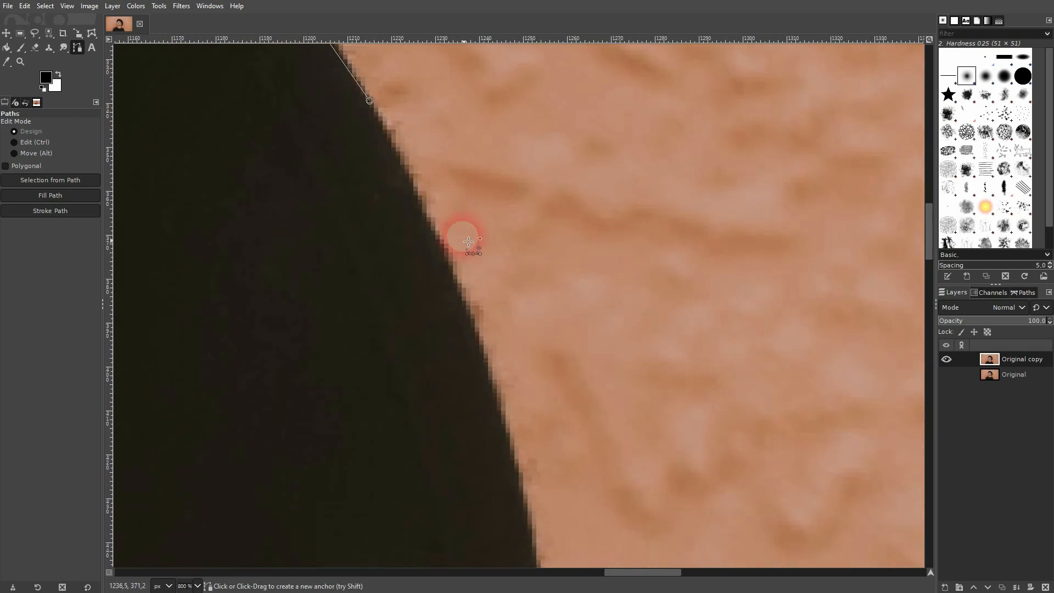
{"action": "left_click", "coordinate": [500, 395]}
Extend the path down the right side of the hat and around its lower edge to the corner at the neck
{"action": "left_click_drag", "start_coordinate": [541, 485], "coordinate": [520, 155]}
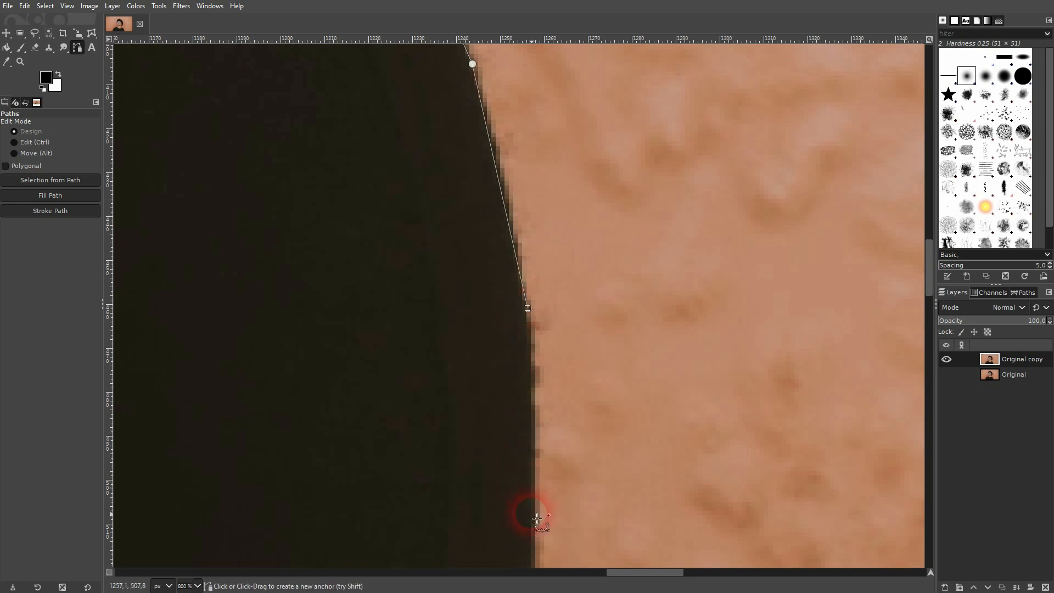
{"action": "left_click_drag", "start_coordinate": [539, 531], "coordinate": [607, 189]}
{"action": "left_click", "coordinate": [436, 380]}
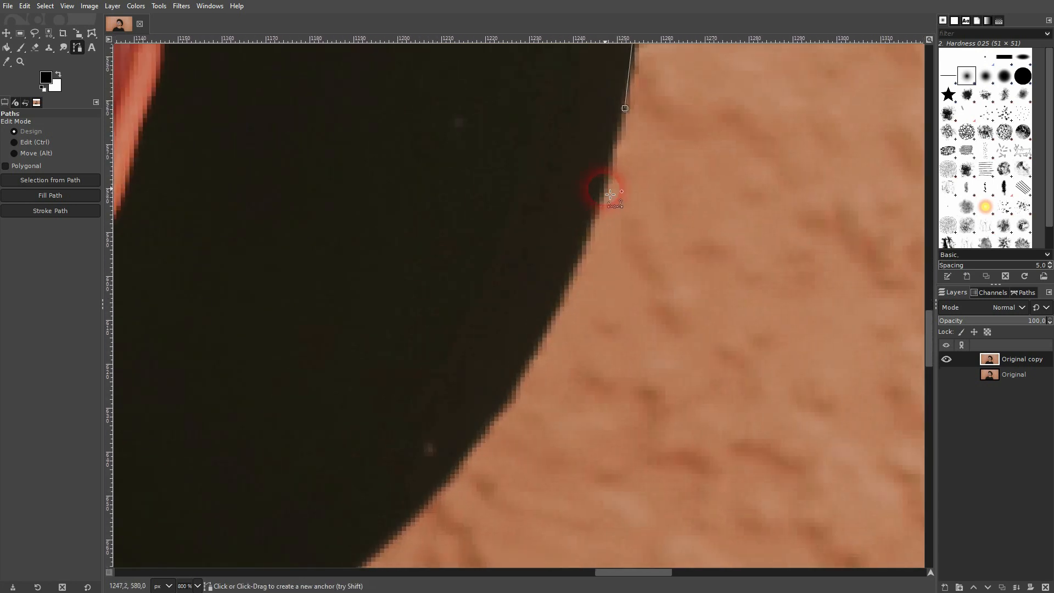
{"action": "left_click", "coordinate": [463, 470]}
{"action": "left_click_drag", "start_coordinate": [454, 463], "coordinate": [684, 224]}
{"action": "left_click", "coordinate": [584, 280]}
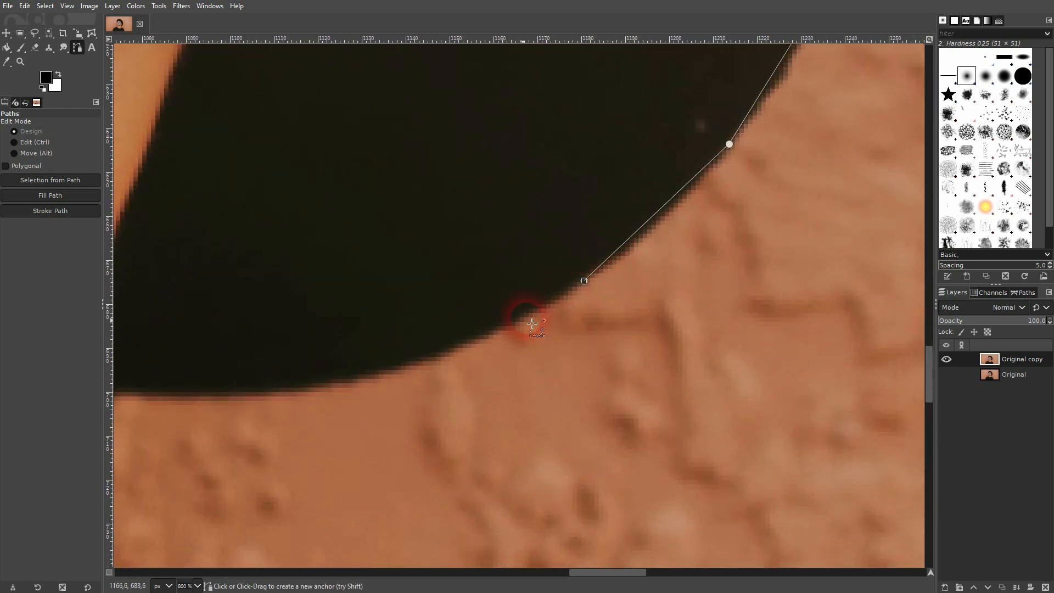
{"action": "left_click", "coordinate": [369, 373]}
{"action": "left_click_drag", "start_coordinate": [369, 373], "coordinate": [705, 364]}
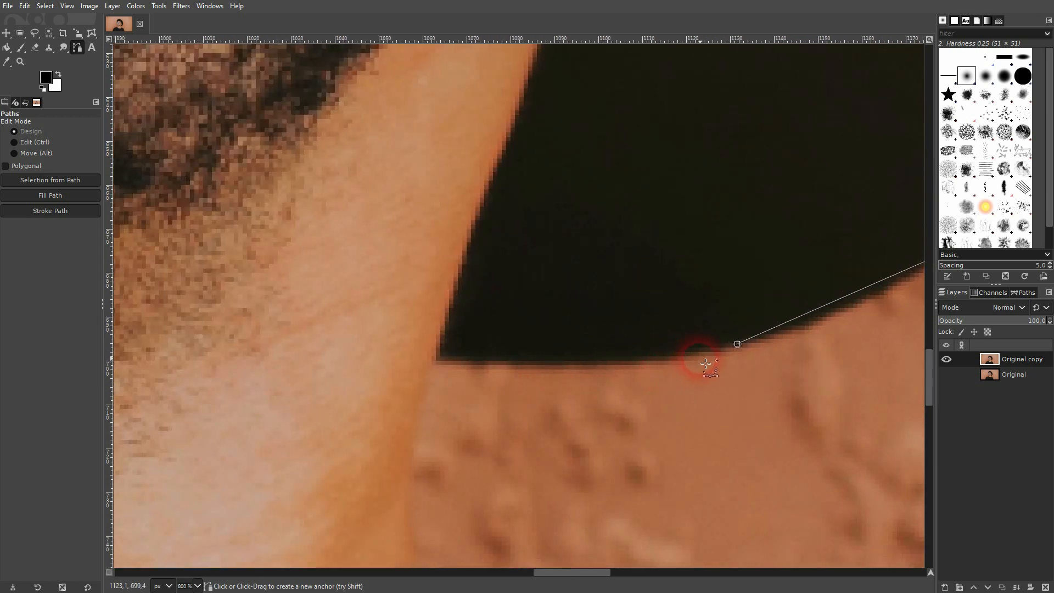
{"action": "left_click", "coordinate": [439, 364]}
Extend the path down the right side of the neck to the tip of the shirt collar
{"action": "left_click_drag", "start_coordinate": [461, 423], "coordinate": [470, 228]}
{"action": "left_click", "coordinate": [419, 304]}
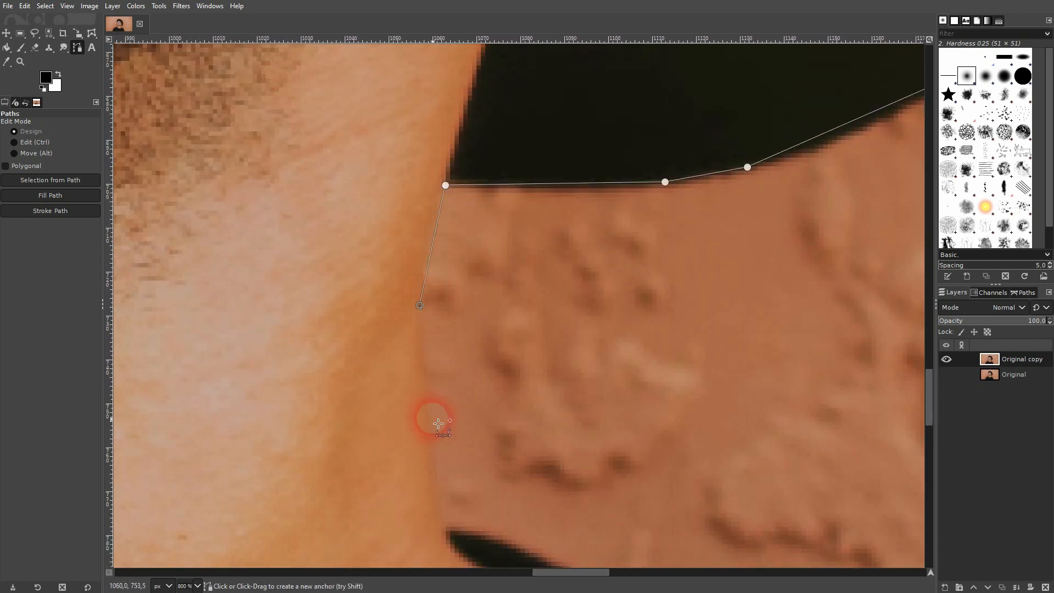
{"action": "left_click", "coordinate": [433, 467]}
{"action": "left_click", "coordinate": [446, 527]}
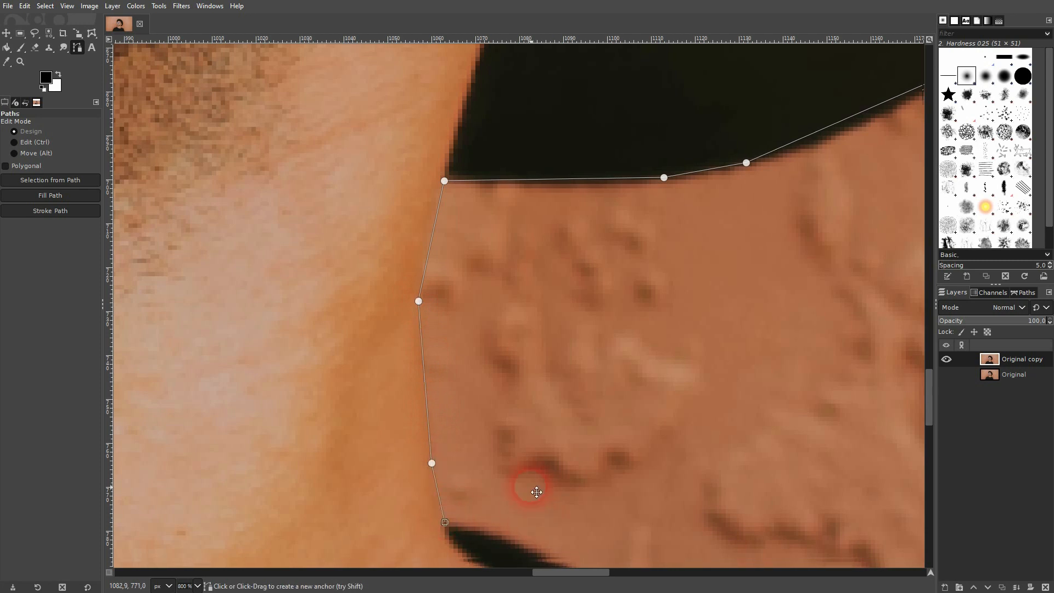
Extend the path from the collar along the slope of the right shoulder
{"action": "left_click_drag", "start_coordinate": [532, 489], "coordinate": [364, 207]}
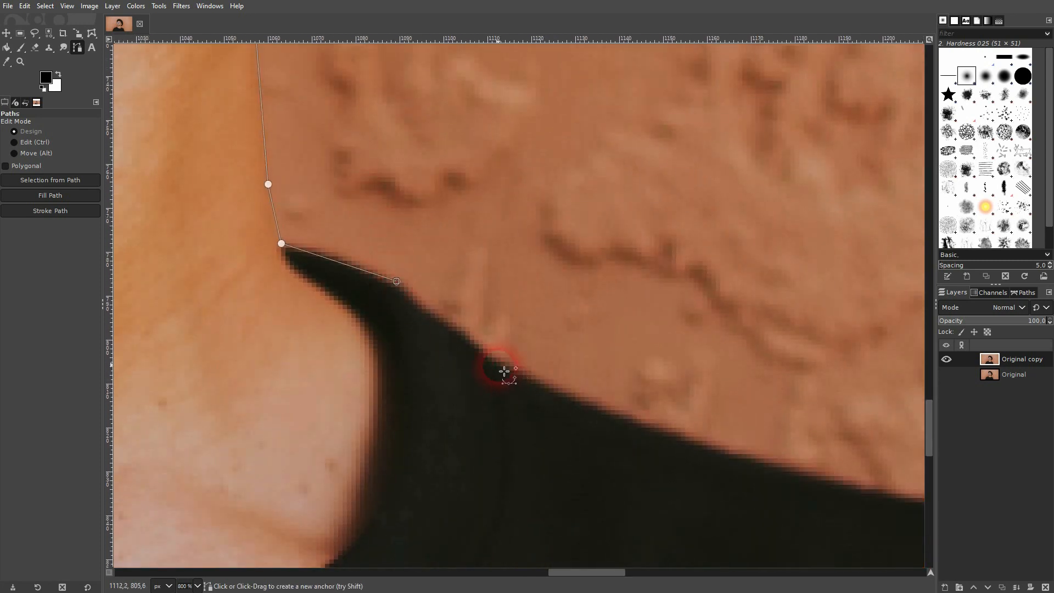
{"action": "left_click", "coordinate": [494, 356]}
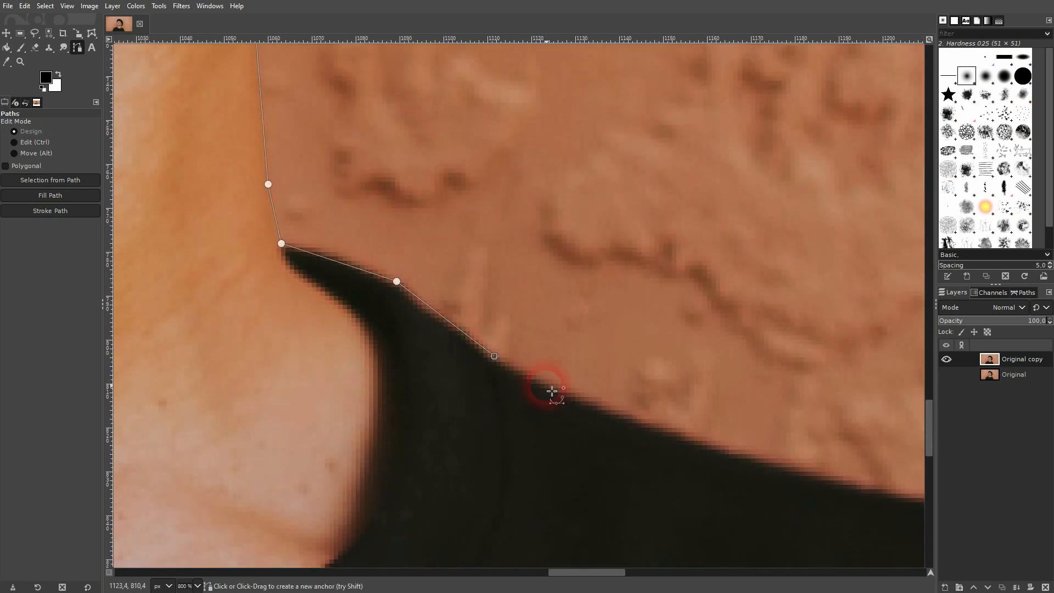
{"action": "left_click", "coordinate": [669, 429]}
{"action": "left_click_drag", "start_coordinate": [764, 419], "coordinate": [357, 193]}
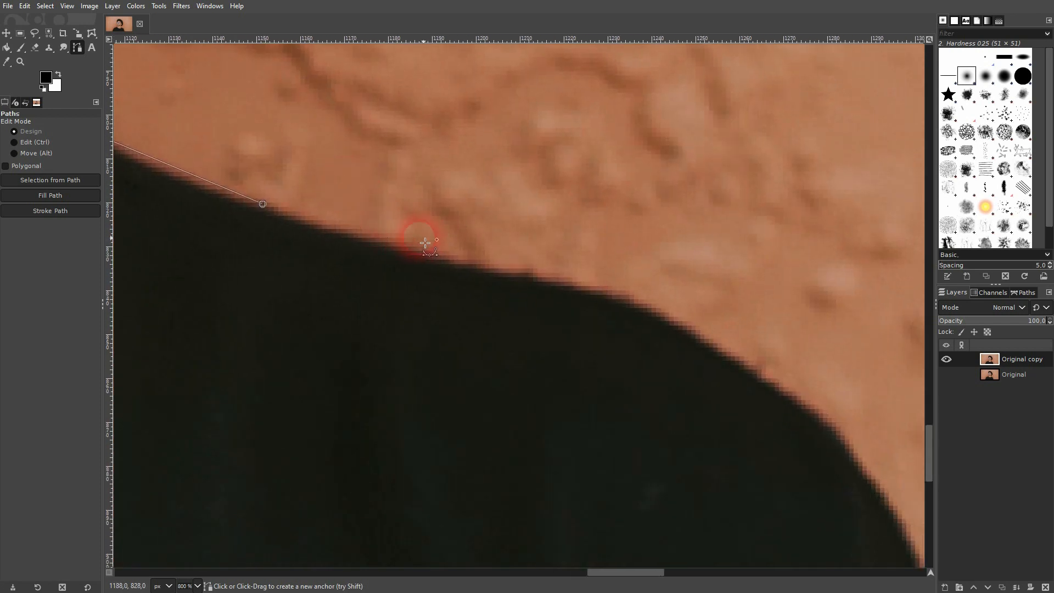
{"action": "left_click", "coordinate": [480, 264]}
{"action": "left_click", "coordinate": [619, 298]}
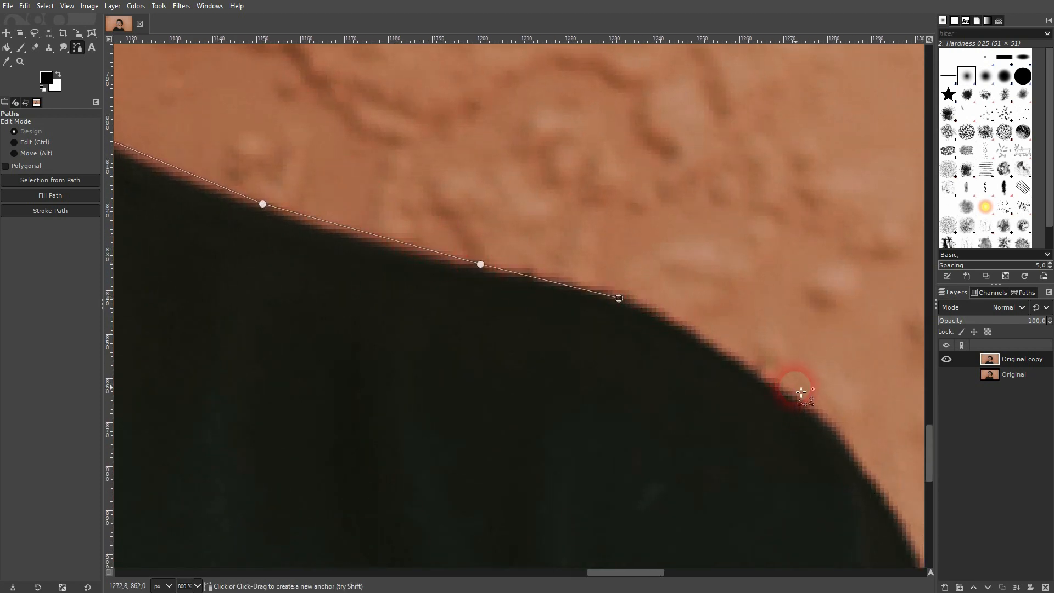
Extend the path around the curve of the right shoulder and down the sleeve to the image's lower edge
{"action": "left_click_drag", "start_coordinate": [792, 384], "coordinate": [495, 220]}
{"action": "left_click", "coordinate": [512, 240]}
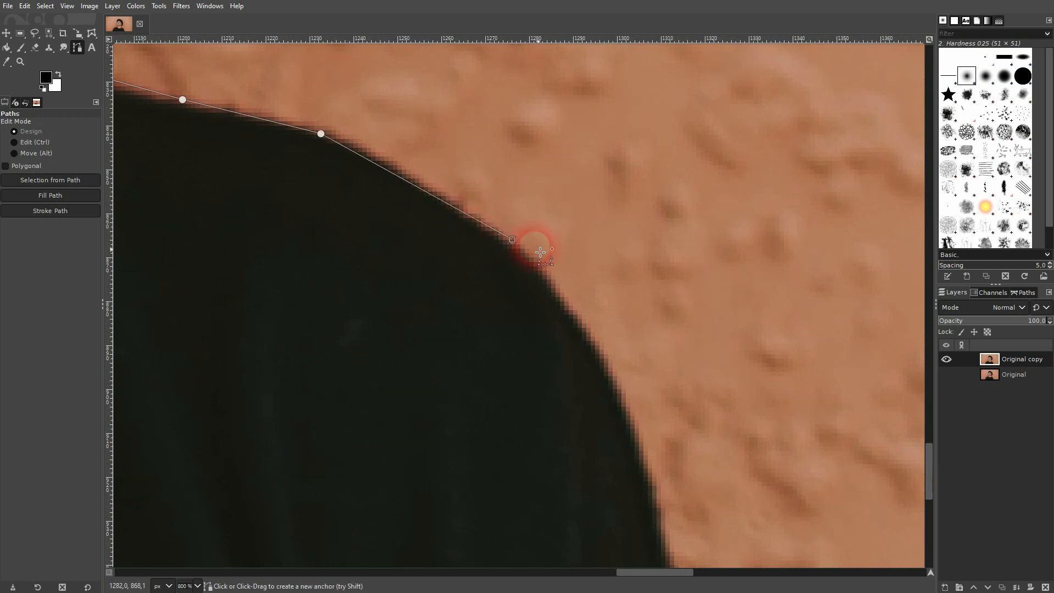
{"action": "left_click", "coordinate": [618, 384]}
{"action": "left_click_drag", "start_coordinate": [675, 449], "coordinate": [581, 206]}
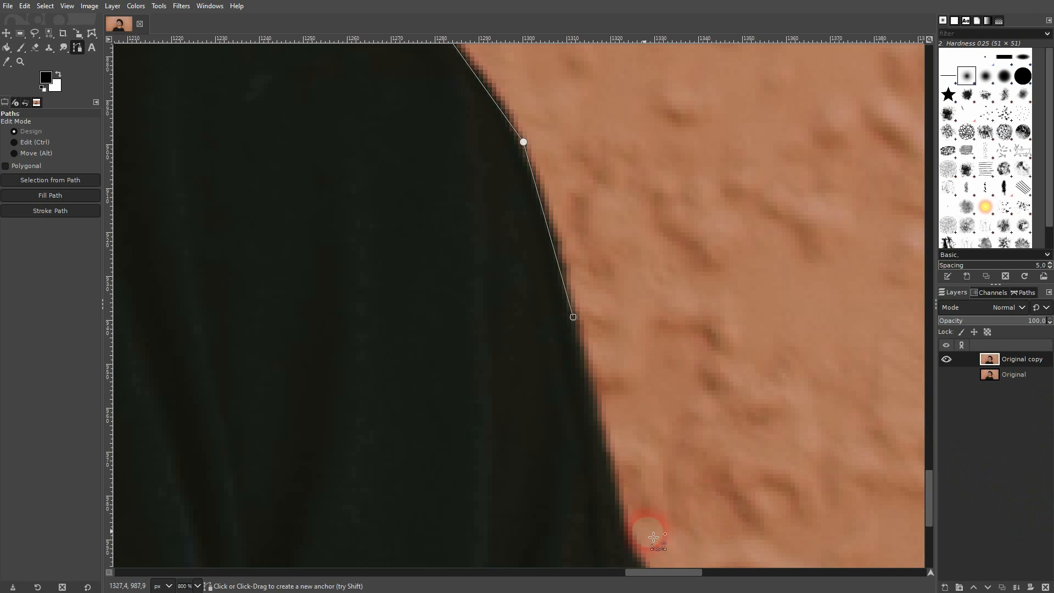
{"action": "left_click", "coordinate": [626, 518]}
{"action": "left_click_drag", "start_coordinate": [743, 470], "coordinate": [673, 216]}
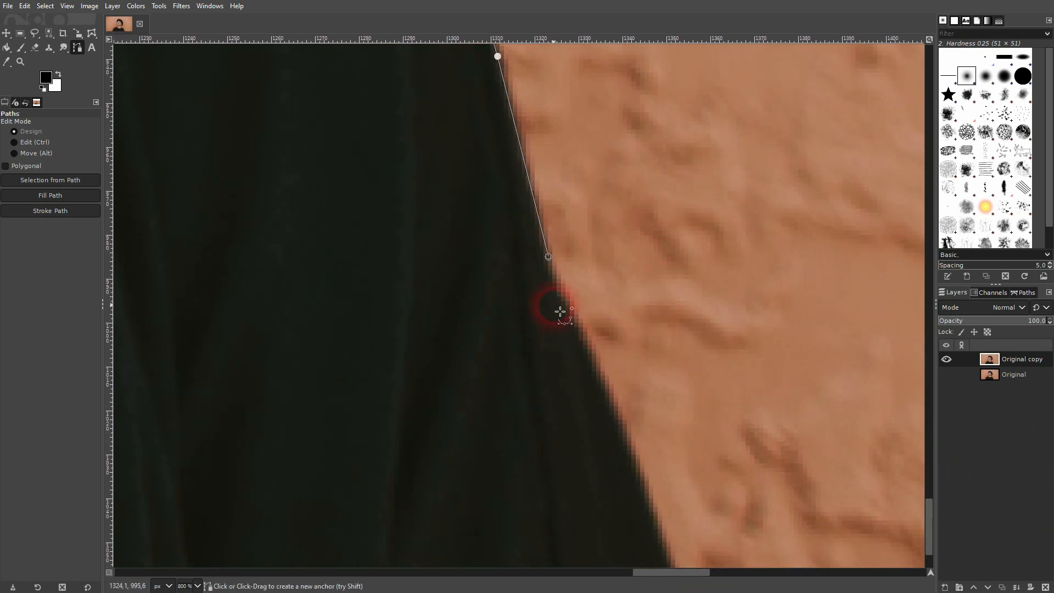
{"action": "left_click", "coordinate": [655, 495]}
{"action": "left_click_drag", "start_coordinate": [684, 513], "coordinate": [568, 186]}
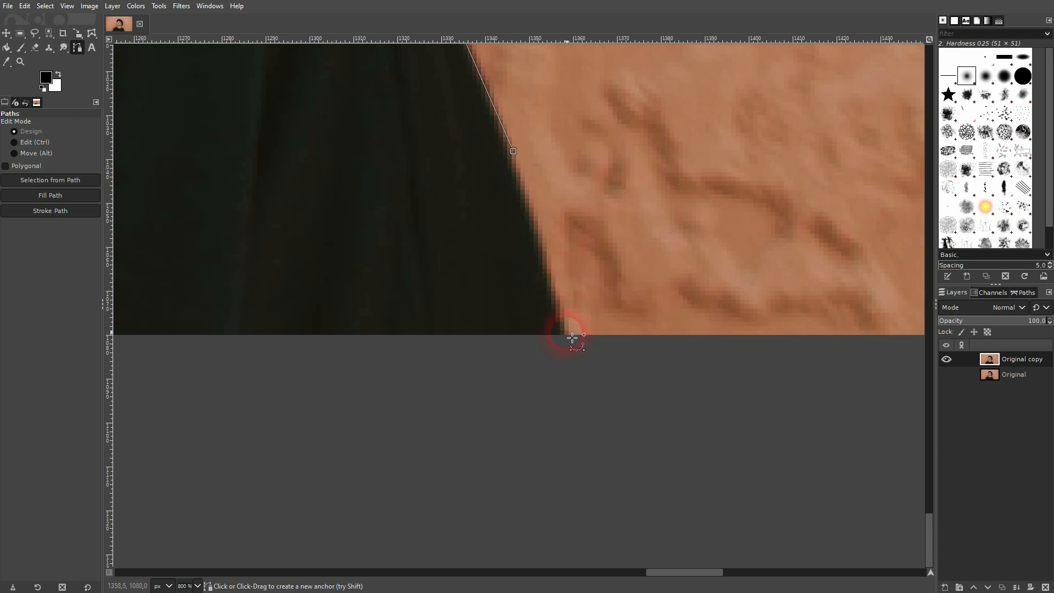
Run the path beneath the image's lower edge and close it at its first anchor at the left sleeve
{"action": "scroll", "coordinate": [327, 402], "scroll_direction": "down", "scroll_amount": 3, "text": "ctrl"}
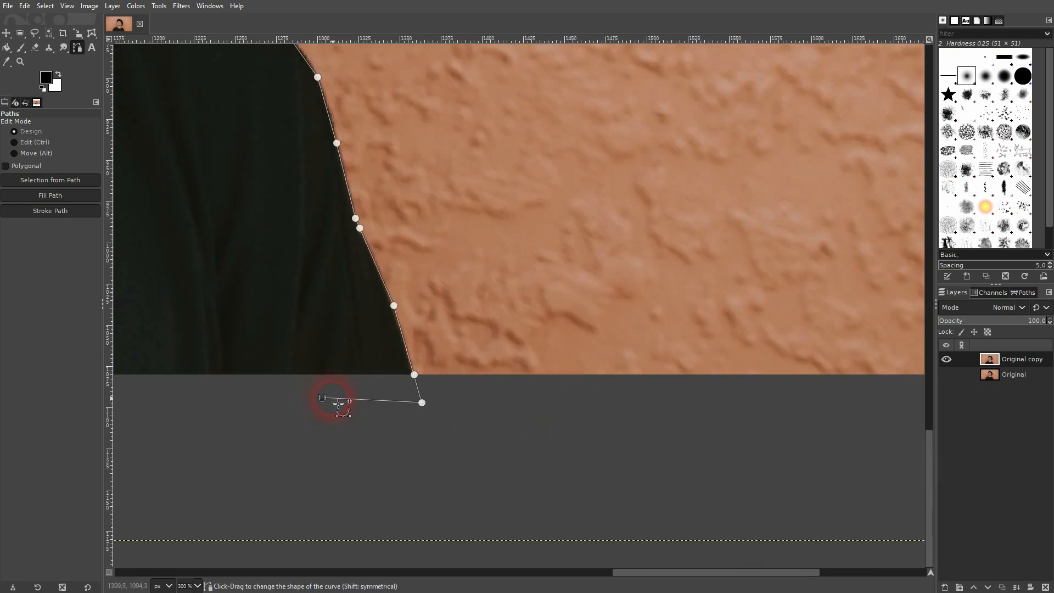
{"action": "scroll", "coordinate": [331, 395], "scroll_direction": "up", "scroll_amount": 8}
{"action": "scroll", "coordinate": [340, 402], "scroll_direction": "down", "scroll_amount": 5}
{"action": "scroll", "coordinate": [351, 410], "scroll_direction": "down", "scroll_amount": 2, "text": "ctrl"}
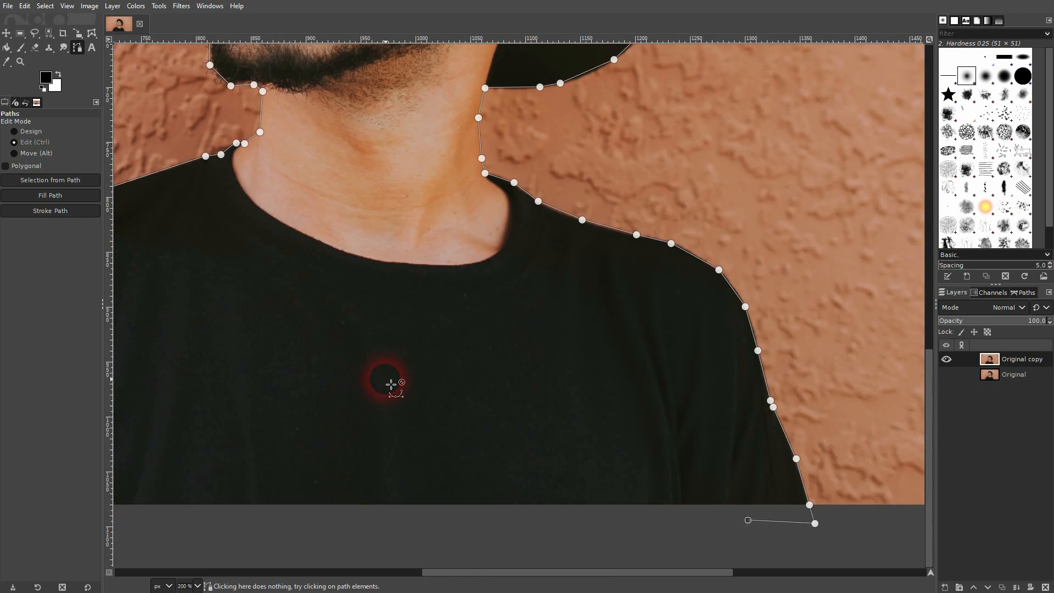
{"action": "scroll", "coordinate": [387, 381], "scroll_direction": "down", "scroll_amount": 1}
{"action": "left_click", "coordinate": [177, 488]}
{"action": "left_click", "coordinate": [174, 479], "text": "ctrl"}
Bend the straight path segment along the lower left sleeve to fit the shirt's edge
{"action": "scroll", "coordinate": [183, 461], "scroll_direction": "up", "scroll_amount": 4, "text": "ctrl"}
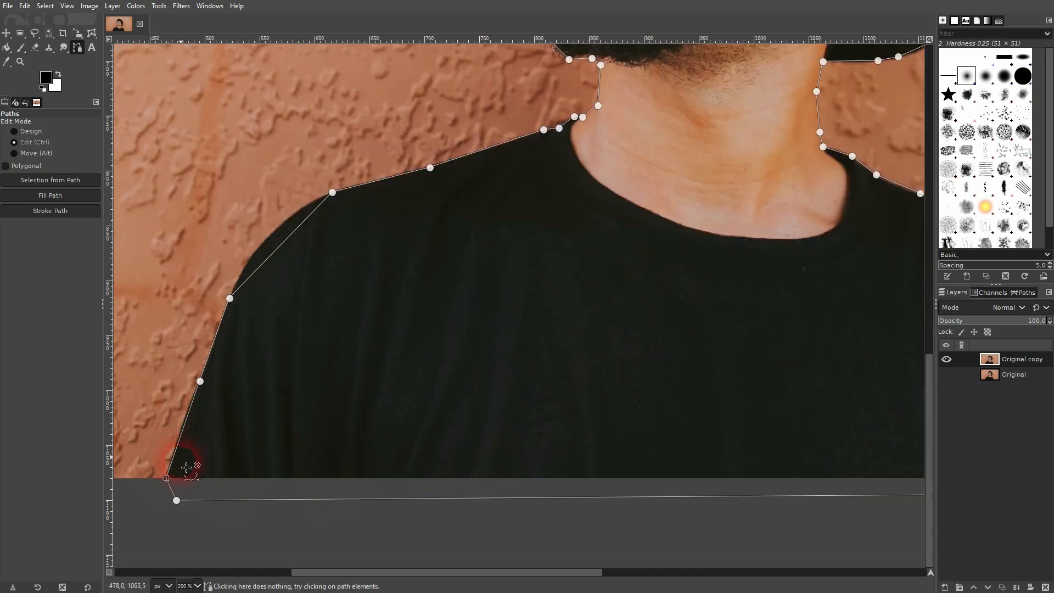
{"action": "scroll", "coordinate": [454, 382], "scroll_direction": "left", "scroll_amount": 1}
{"action": "scroll", "coordinate": [443, 384], "scroll_direction": "up", "scroll_amount": 1, "text": "ctrl"}
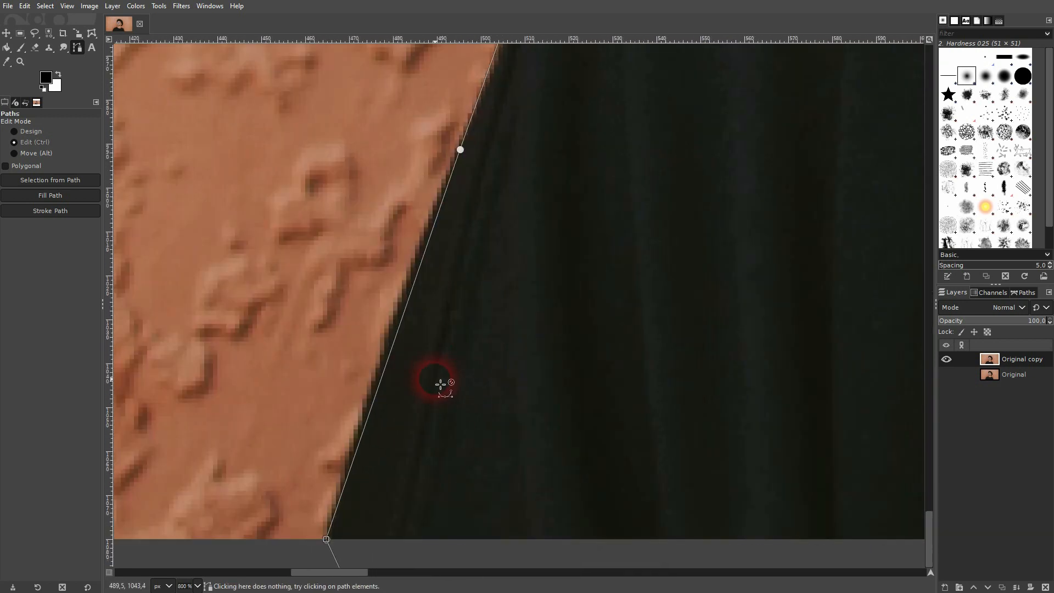
{"action": "left_click_drag", "start_coordinate": [408, 313], "coordinate": [398, 310]}
{"action": "left_click_drag", "start_coordinate": [546, 144], "coordinate": [454, 379]}
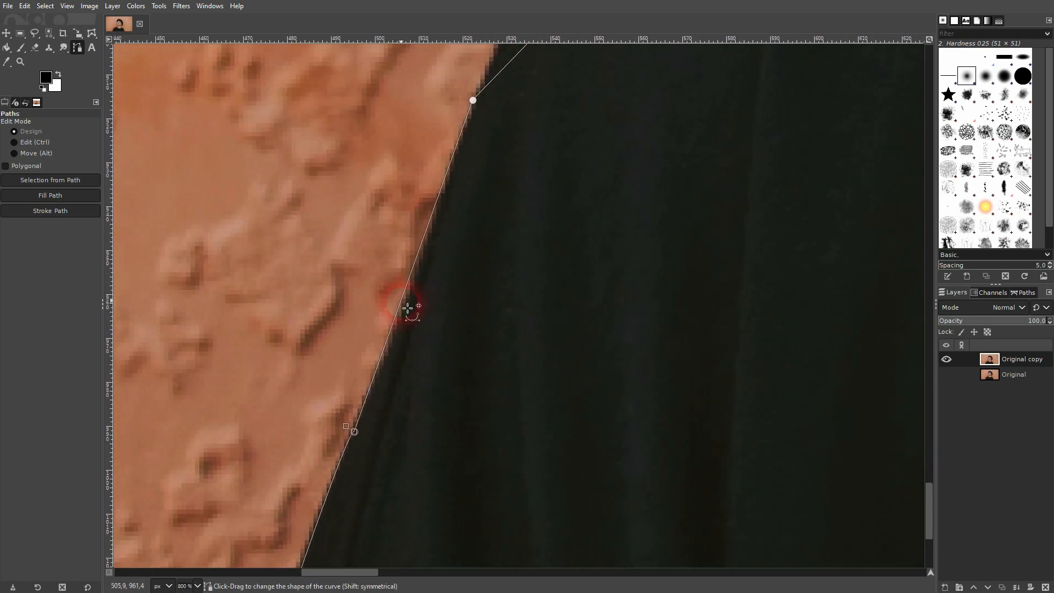
Curve the path around the left shoulder by adjusting the segment's handles to match the shirt's edge
{"action": "left_click_drag", "start_coordinate": [579, 151], "coordinate": [387, 397]}
{"action": "left_click_drag", "start_coordinate": [566, 178], "coordinate": [517, 313]}
{"action": "left_click_drag", "start_coordinate": [453, 260], "coordinate": [335, 262]}
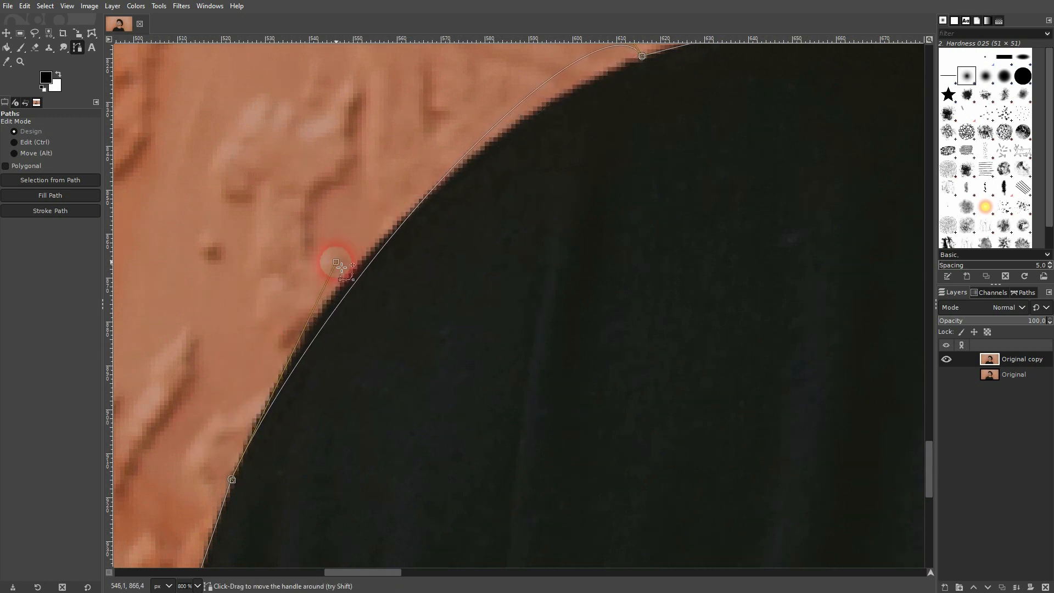
{"action": "left_click_drag", "start_coordinate": [693, 167], "coordinate": [663, 256]}
{"action": "left_click_drag", "start_coordinate": [566, 77], "coordinate": [394, 250]}
Check how the path follows the left shoulder, collar, neck, beard and cheek up to the sunglasses
{"action": "left_click_drag", "start_coordinate": [800, 193], "coordinate": [478, 352]}
{"action": "left_click_drag", "start_coordinate": [793, 269], "coordinate": [433, 465]}
{"action": "left_click_drag", "start_coordinate": [754, 362], "coordinate": [528, 414]}
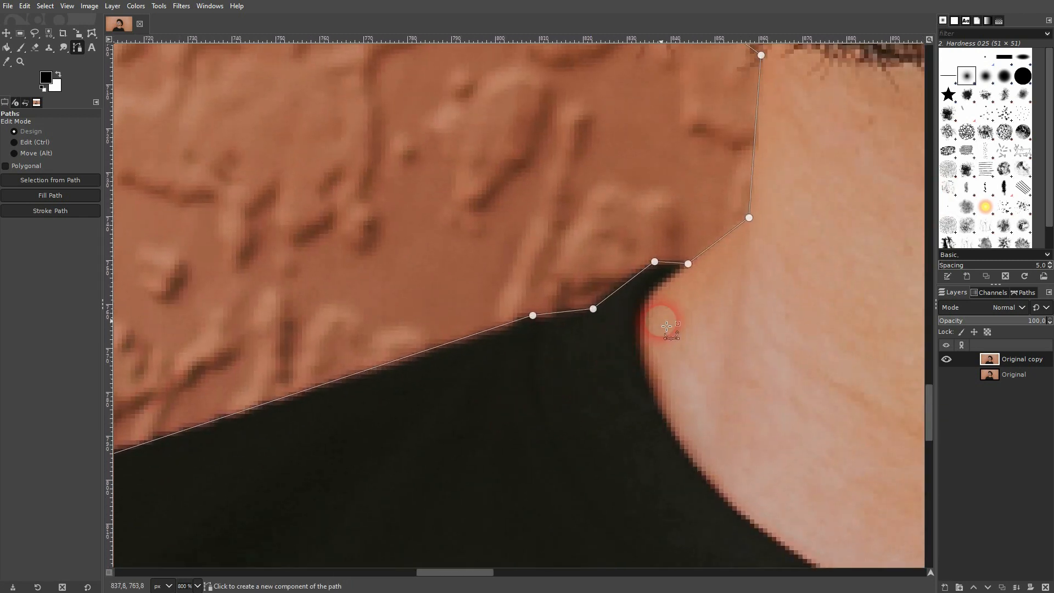
{"action": "left_click_drag", "start_coordinate": [713, 277], "coordinate": [682, 415]}
{"action": "left_click_drag", "start_coordinate": [600, 160], "coordinate": [617, 429]}
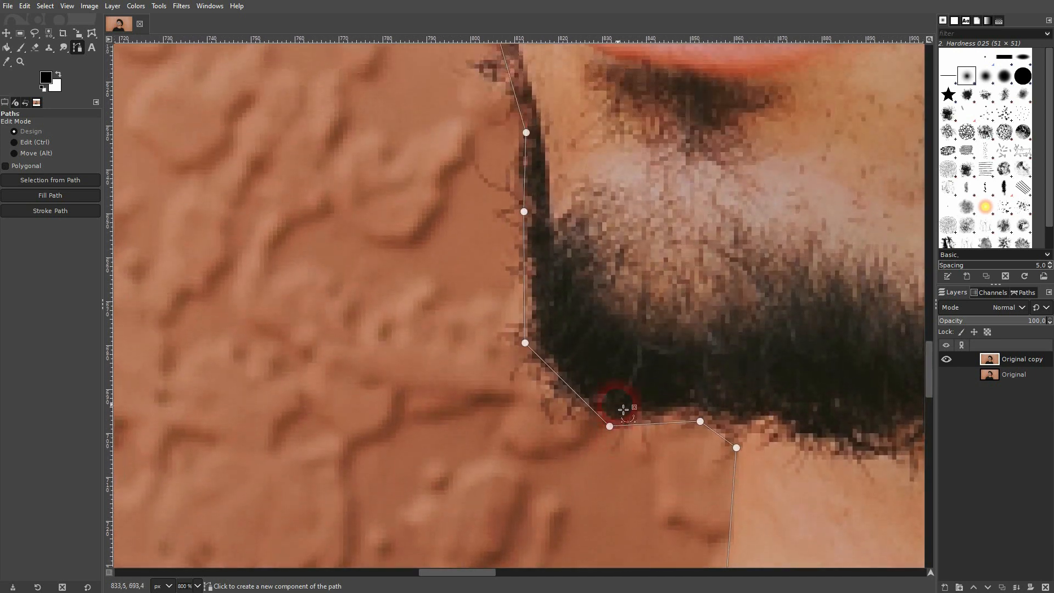
{"action": "left_click_drag", "start_coordinate": [626, 265], "coordinate": [595, 454]}
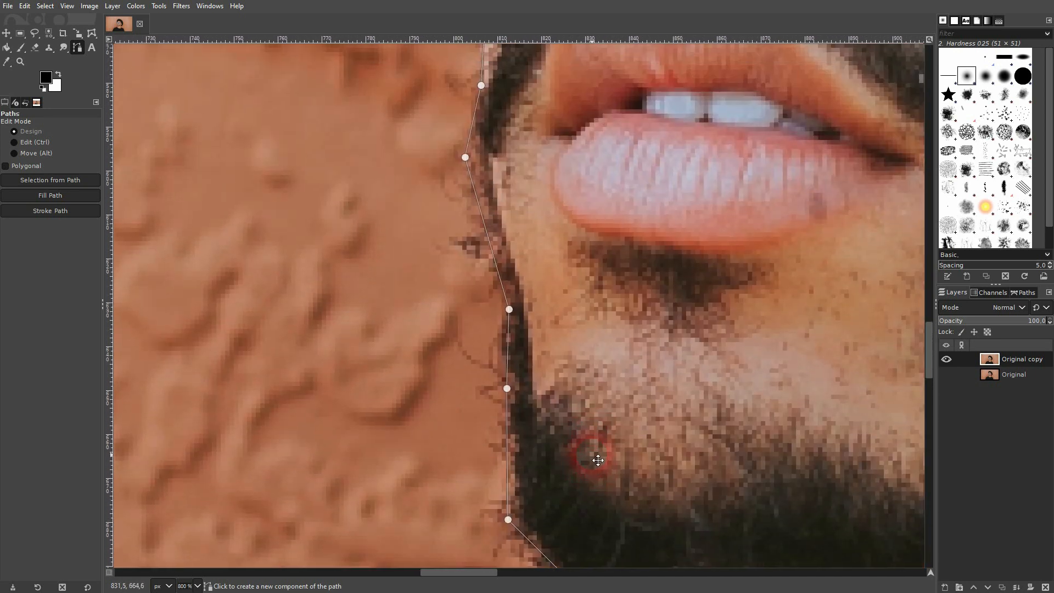
{"action": "left_click_drag", "start_coordinate": [565, 204], "coordinate": [554, 346]}
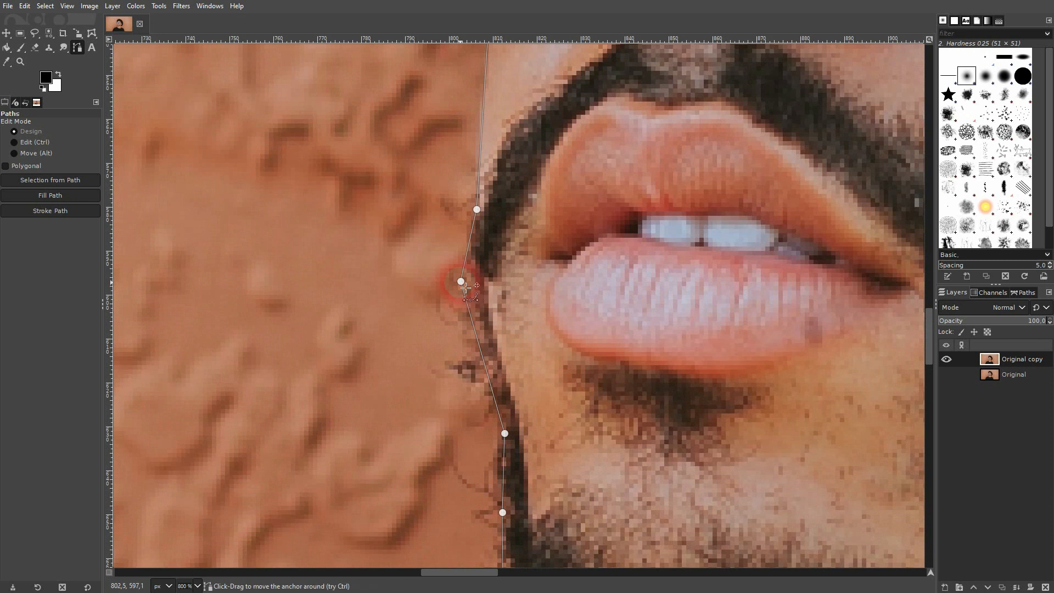
{"action": "left_click_drag", "start_coordinate": [522, 159], "coordinate": [512, 462]}
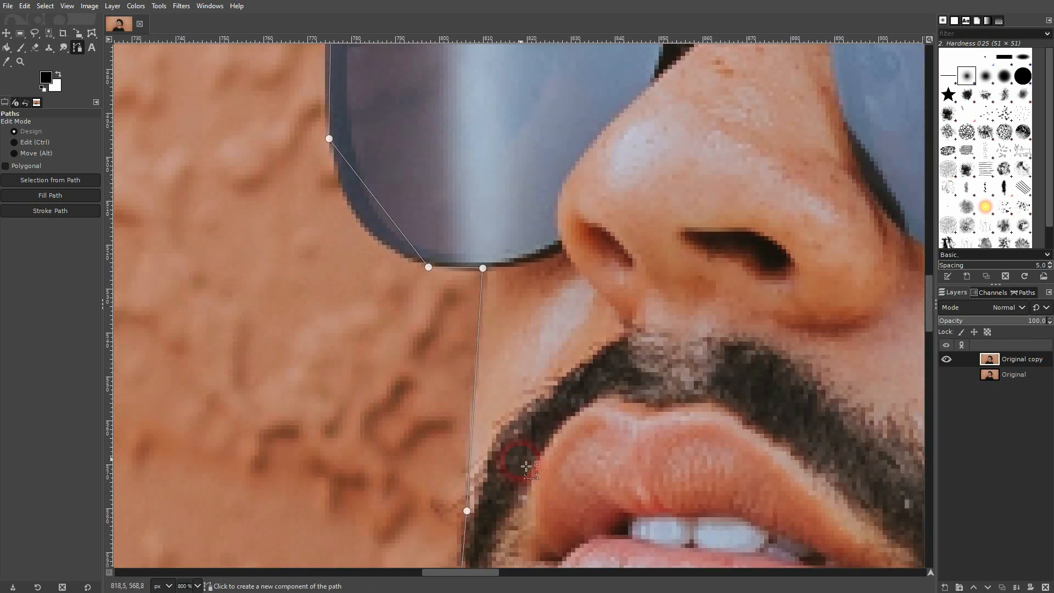
Curve the path around the lower-left corner and along the left side of the sunglasses lens
{"action": "left_click_drag", "start_coordinate": [388, 217], "coordinate": [377, 230]}
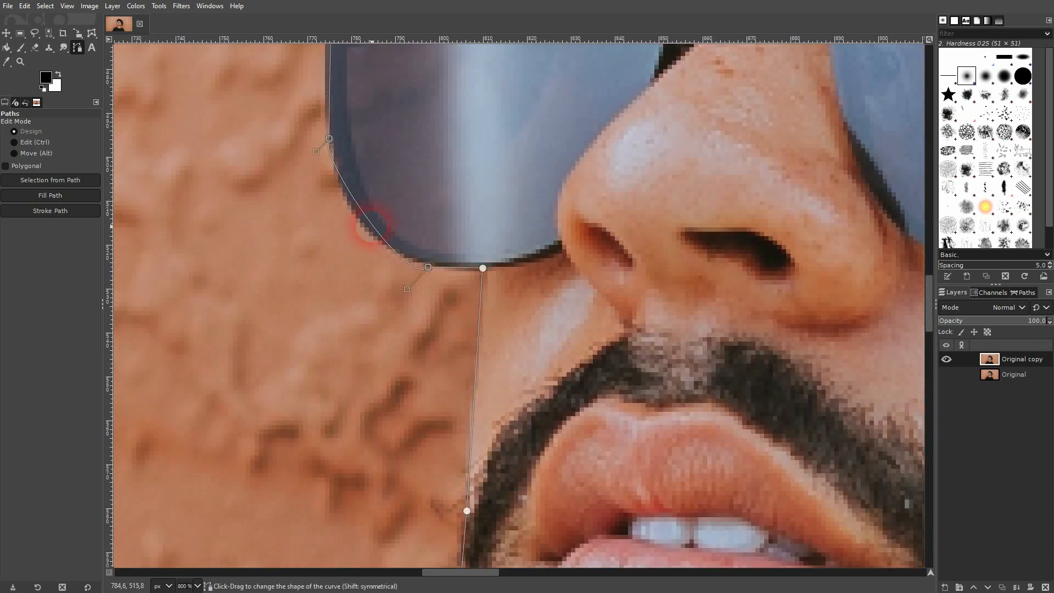
{"action": "left_click_drag", "start_coordinate": [412, 296], "coordinate": [350, 248]}
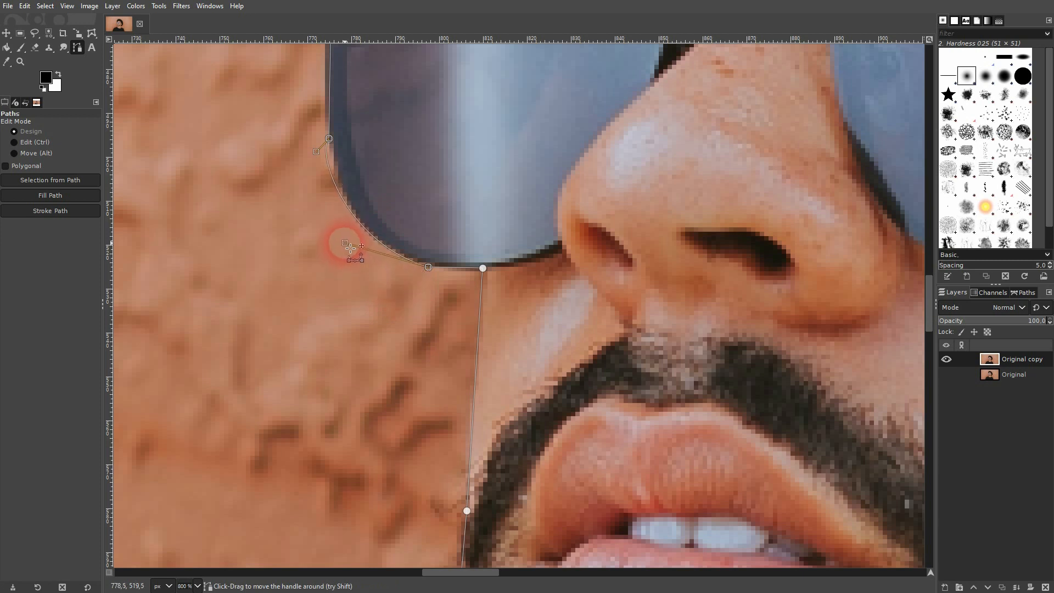
{"action": "left_click_drag", "start_coordinate": [316, 151], "coordinate": [334, 182]}
{"action": "scroll", "coordinate": [358, 369], "scroll_direction": "up", "scroll_amount": 5}
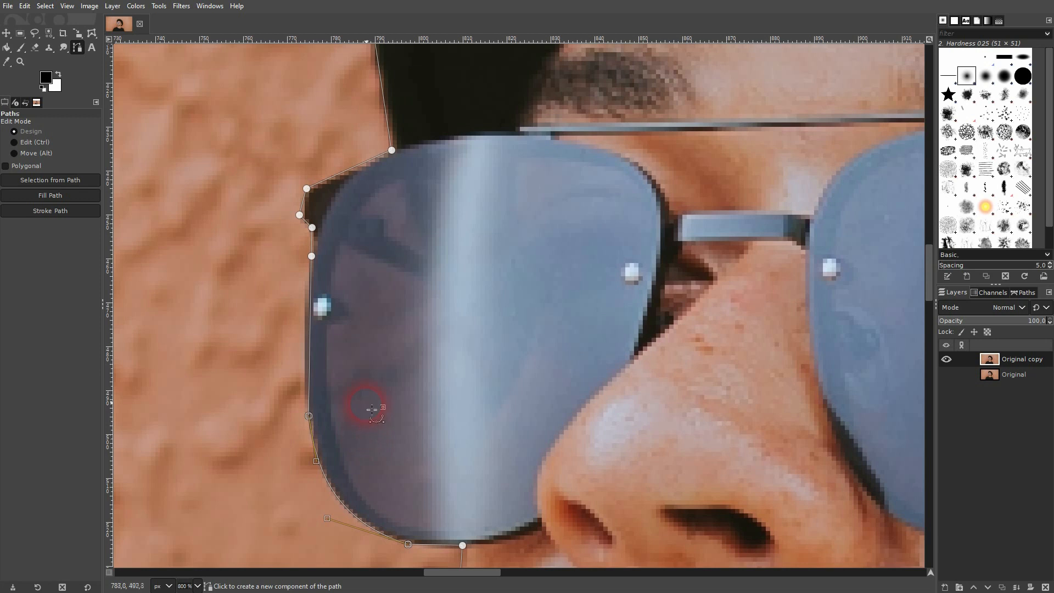
{"action": "key", "text": "ctrl"}
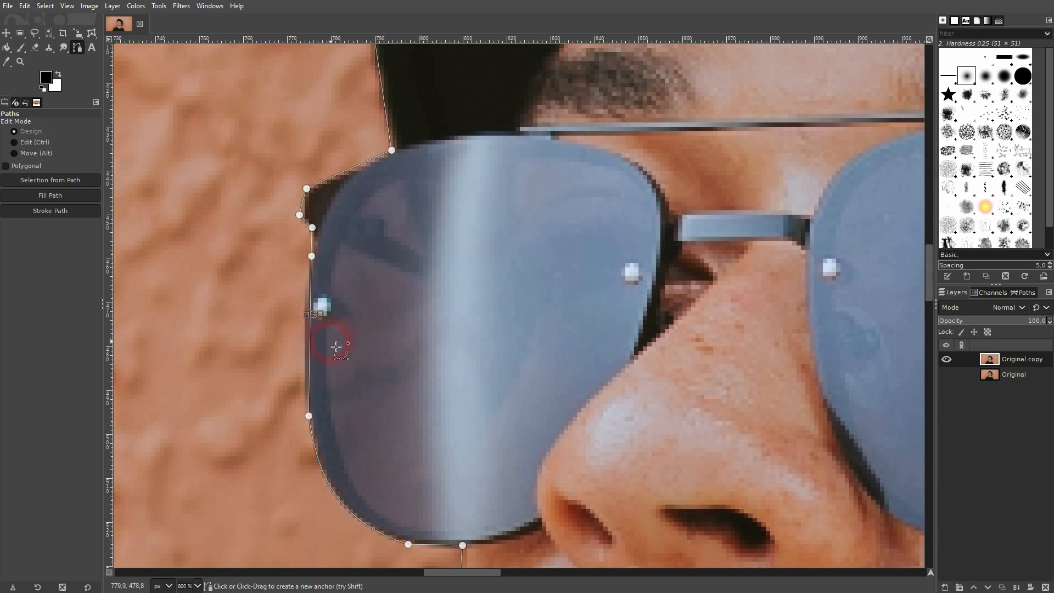
{"action": "left_click_drag", "start_coordinate": [311, 343], "coordinate": [303, 340]}
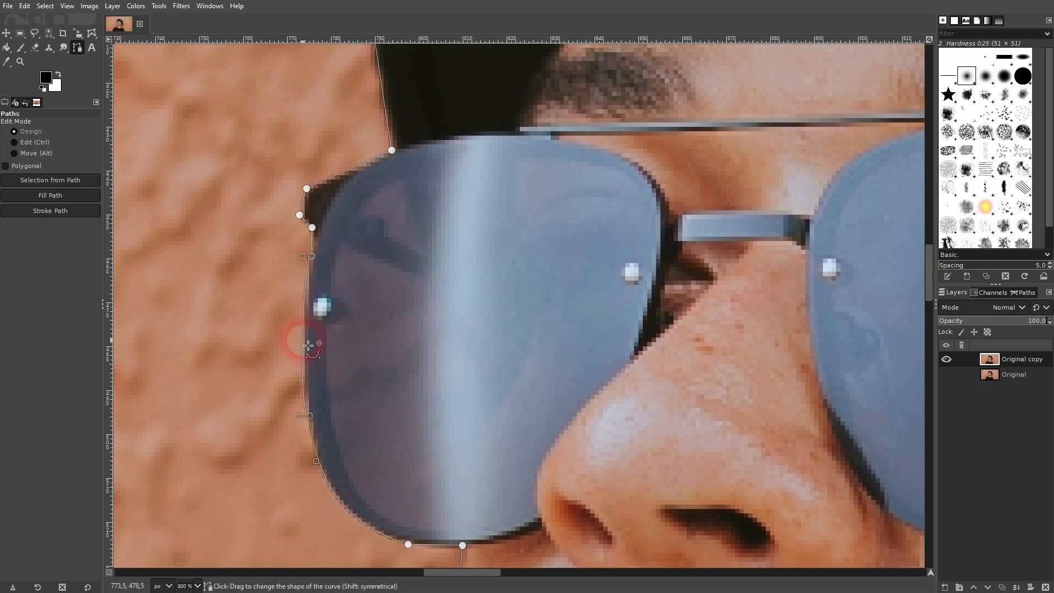
Fit the short segment at the lens's upper-left side and move the anchor beside the sunglasses' hinge onto its dark edge
{"action": "scroll", "coordinate": [311, 246], "scroll_direction": "up", "scroll_amount": 3}
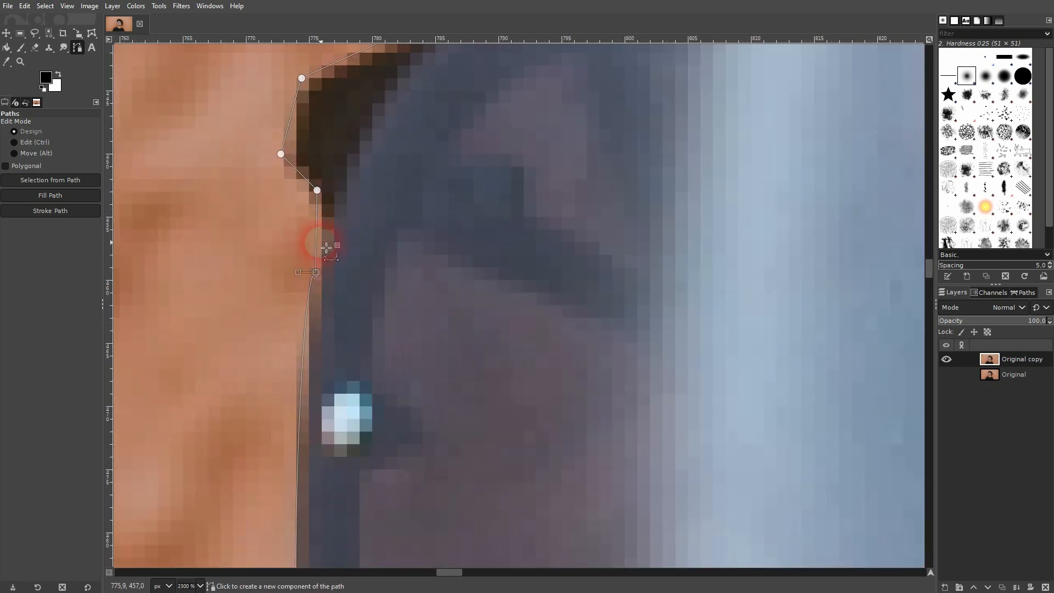
{"action": "scroll", "coordinate": [325, 165], "scroll_direction": "down", "scroll_amount": 2}
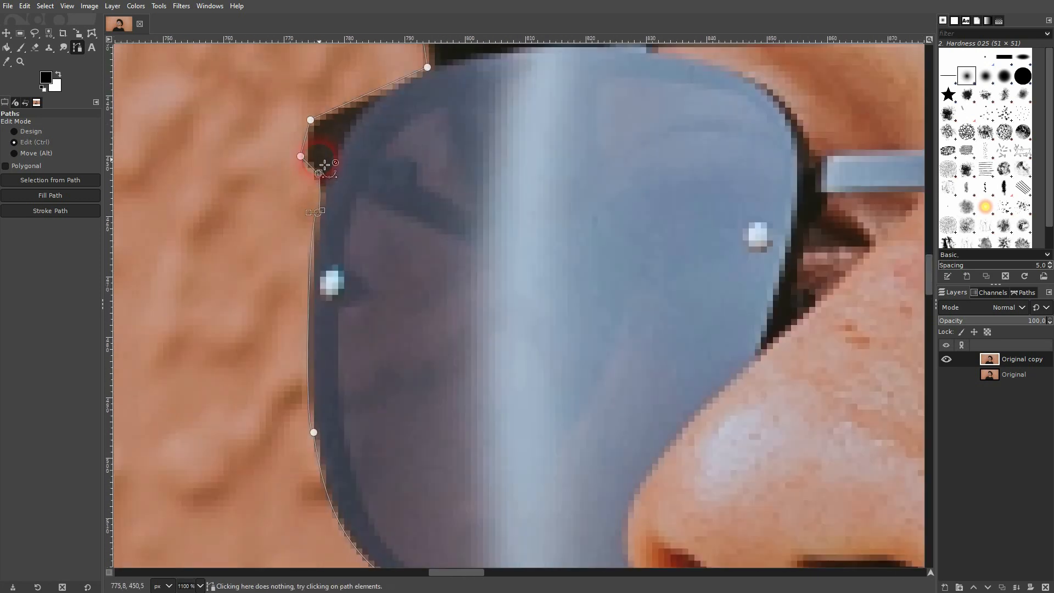
{"action": "scroll", "coordinate": [337, 146], "scroll_direction": "down", "scroll_amount": 1}
{"action": "scroll", "coordinate": [305, 365], "scroll_direction": "up", "scroll_amount": 3}
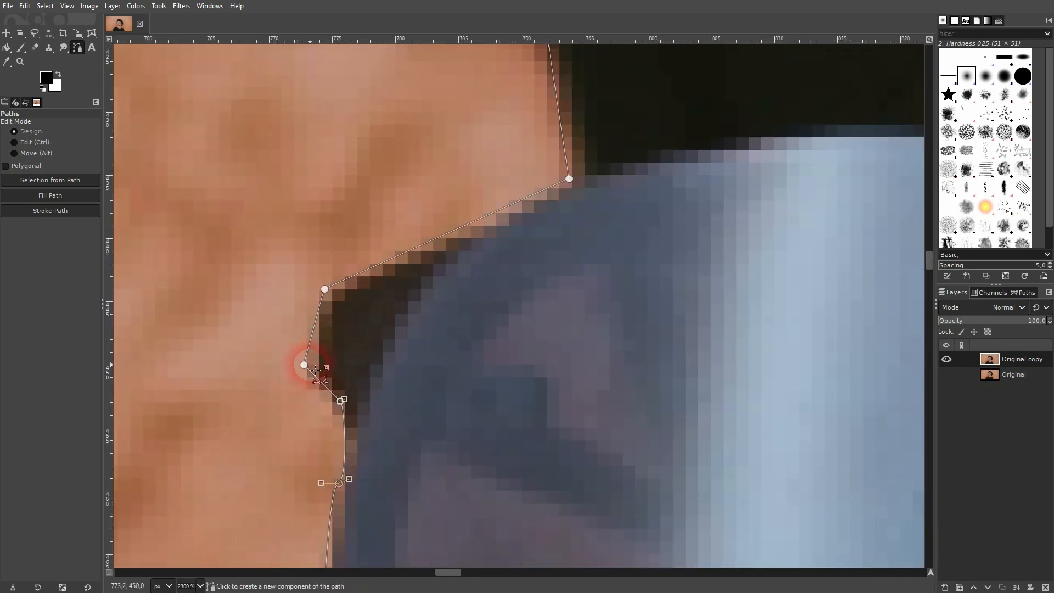
{"action": "left_click_drag", "start_coordinate": [305, 367], "coordinate": [312, 377]}
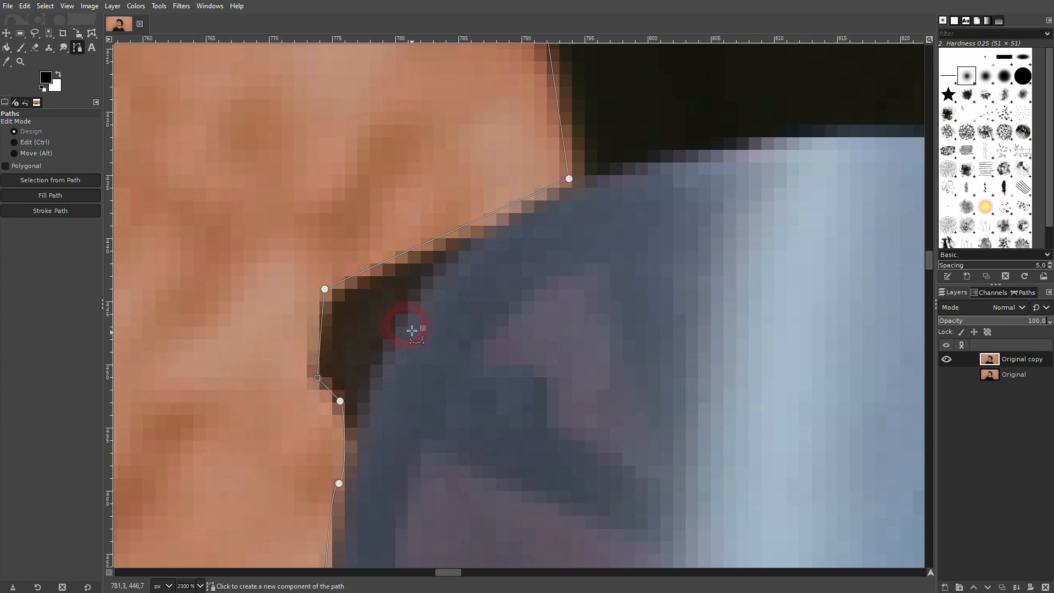
Bend the path outward along the left edge of the hat above the sunglasses
{"action": "scroll", "coordinate": [496, 256], "scroll_direction": "down", "scroll_amount": 1}
{"action": "left_click_drag", "start_coordinate": [593, 99], "coordinate": [548, 360]}
{"action": "scroll", "coordinate": [547, 359], "scroll_direction": "down", "scroll_amount": 1}
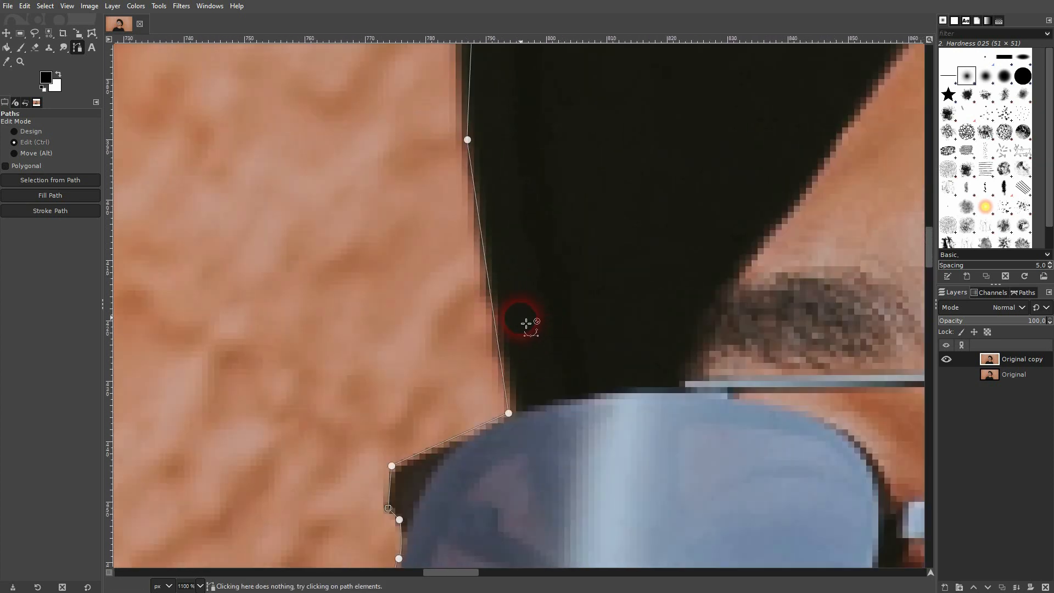
{"action": "left_click_drag", "start_coordinate": [541, 136], "coordinate": [463, 450]}
{"action": "left_click_drag", "start_coordinate": [479, 286], "coordinate": [472, 324]}
{"action": "scroll", "coordinate": [472, 333], "scroll_direction": "down", "scroll_amount": 1}
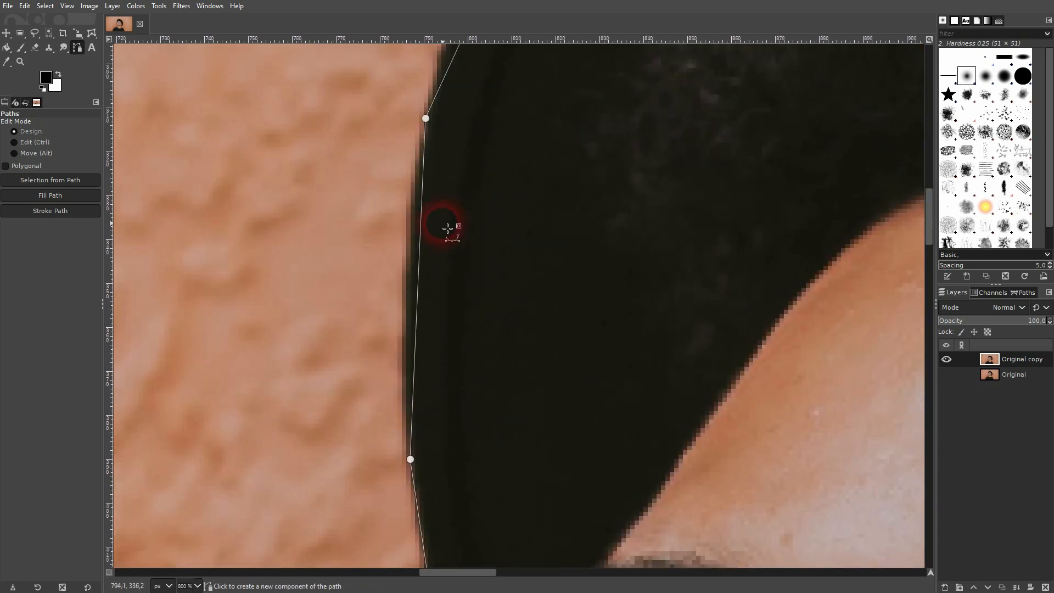
{"action": "left_click_drag", "start_coordinate": [421, 231], "coordinate": [410, 230]}
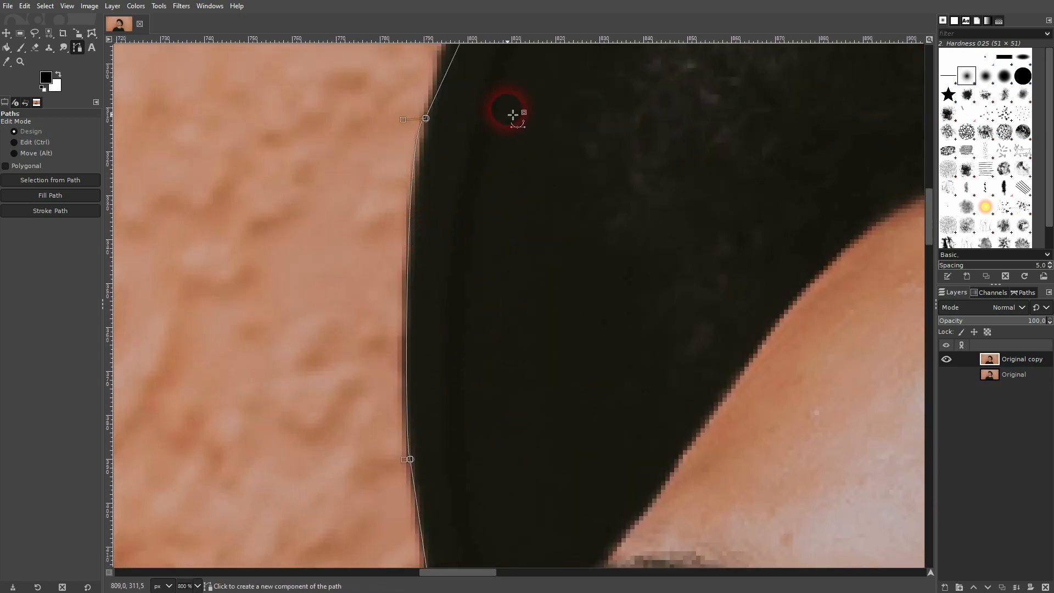
Curve the next path segment along the hat's left side and adjust its handles to follow the brim
{"action": "left_click_drag", "start_coordinate": [511, 110], "coordinate": [461, 355]}
{"action": "left_click_drag", "start_coordinate": [520, 197], "coordinate": [479, 376]}
{"action": "left_click_drag", "start_coordinate": [423, 323], "coordinate": [400, 306]}
{"action": "left_click_drag", "start_coordinate": [311, 492], "coordinate": [357, 402]}
{"action": "left_click_drag", "start_coordinate": [467, 137], "coordinate": [432, 234]}
Curve the two segments along the hat's upper-left edge up to its top, aligning their handles with the outline
{"action": "left_click_drag", "start_coordinate": [666, 138], "coordinate": [404, 444]}
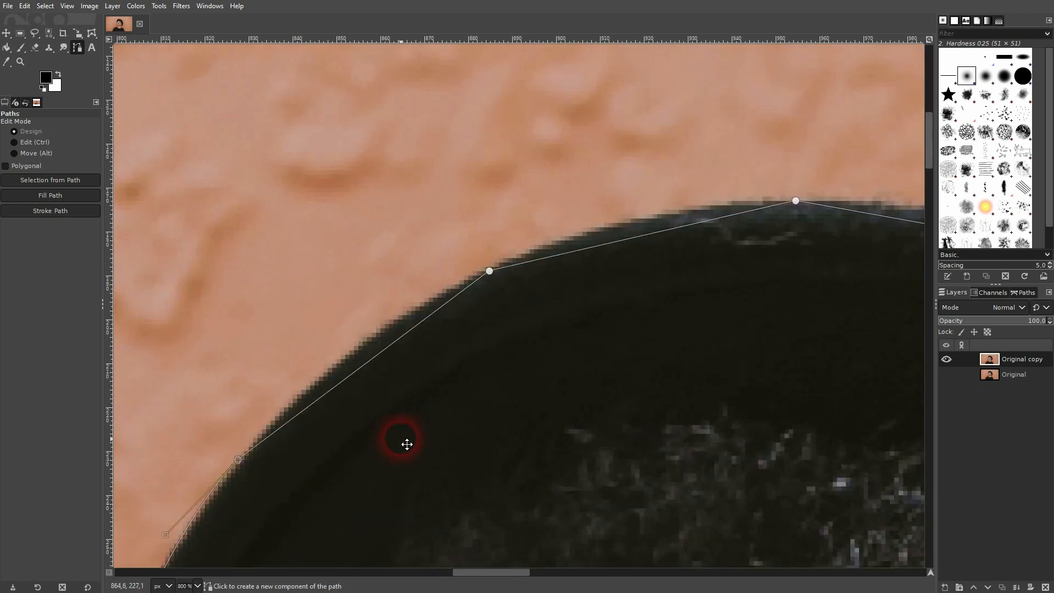
{"action": "left_click_drag", "start_coordinate": [364, 372], "coordinate": [337, 358]}
{"action": "left_click_drag", "start_coordinate": [226, 435], "coordinate": [295, 397]}
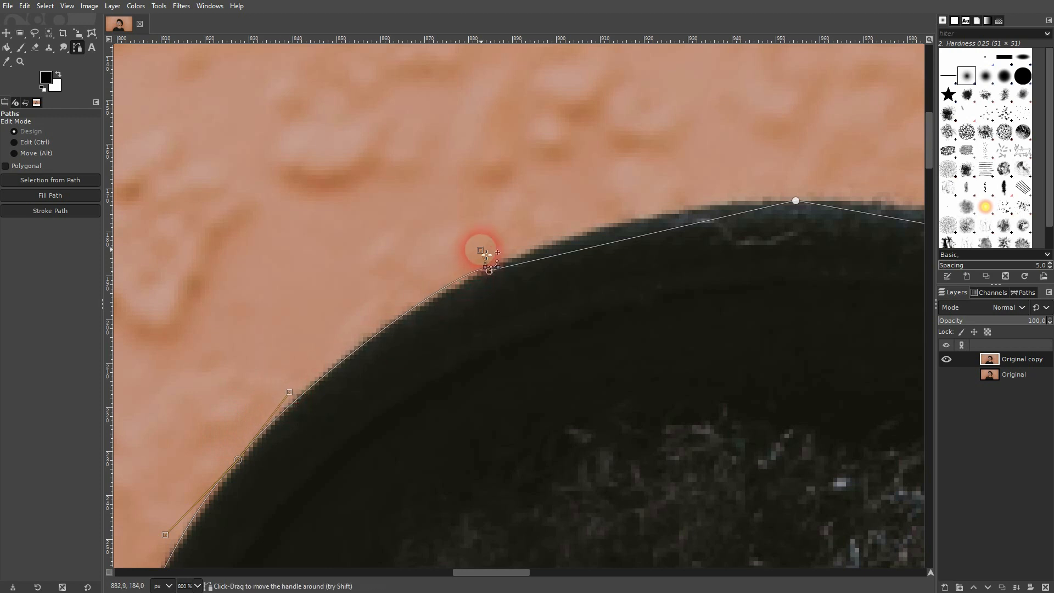
{"action": "left_click_drag", "start_coordinate": [484, 257], "coordinate": [426, 289]}
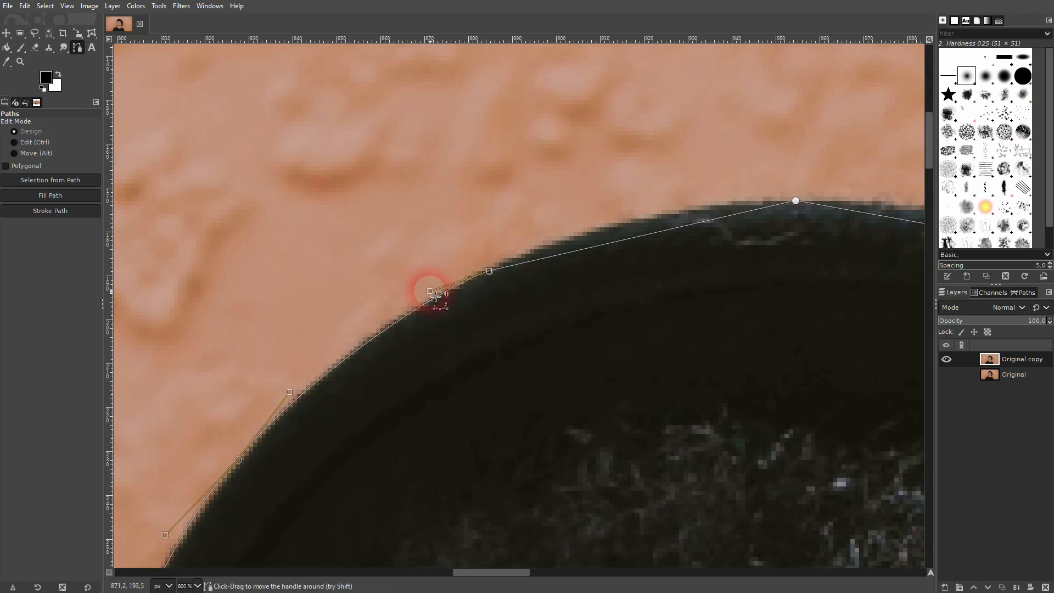
{"action": "left_click_drag", "start_coordinate": [668, 259], "coordinate": [454, 318]}
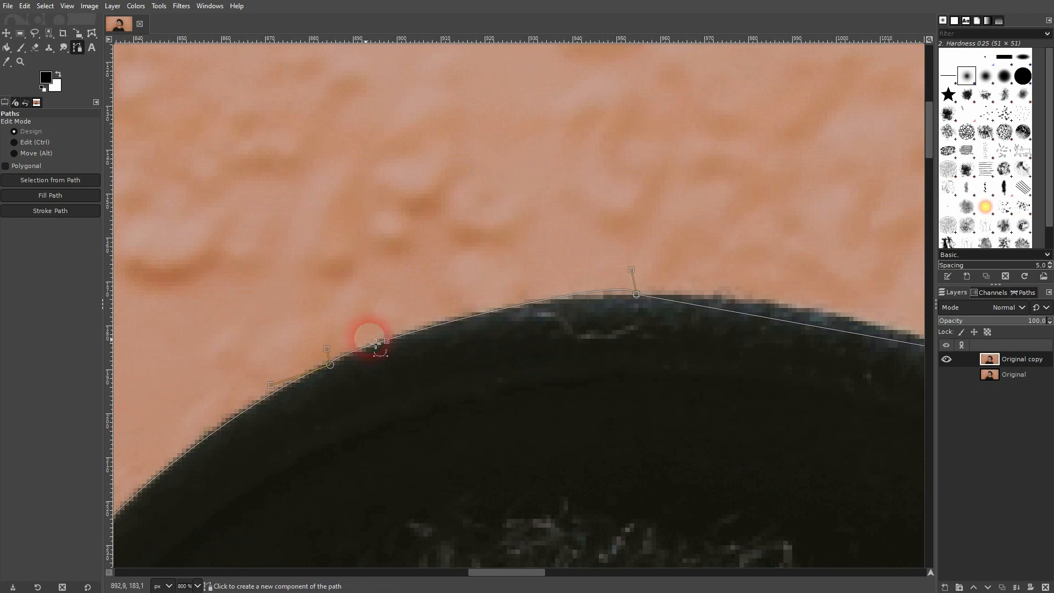
{"action": "left_click_drag", "start_coordinate": [368, 342], "coordinate": [383, 343]}
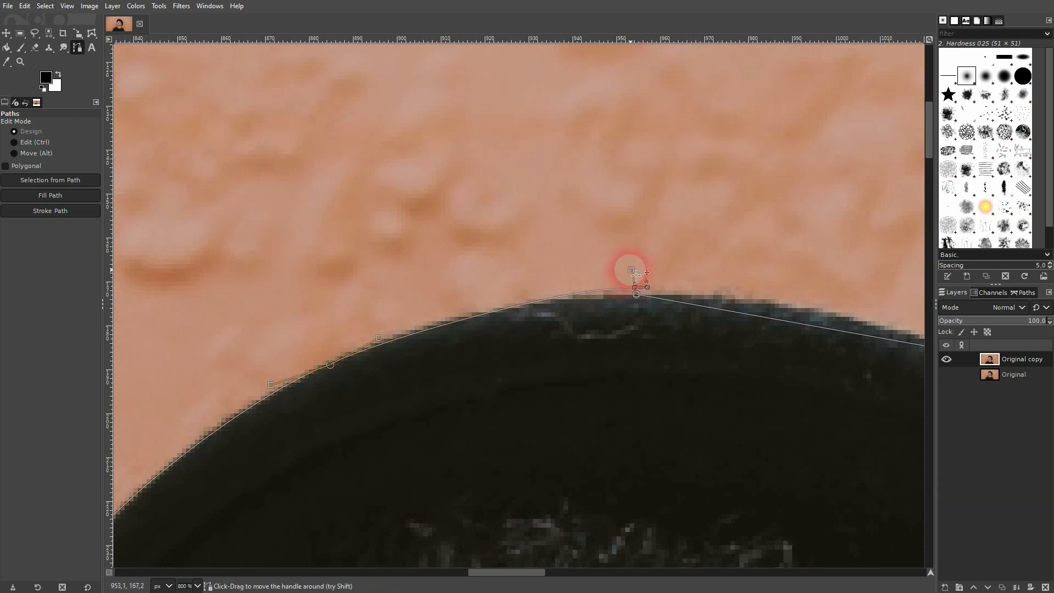
{"action": "left_click_drag", "start_coordinate": [634, 274], "coordinate": [577, 287]}
Adjust the handles just past the hat's top and bend the following segment along its upper-right slope
{"action": "left_click_drag", "start_coordinate": [791, 335], "coordinate": [390, 306]}
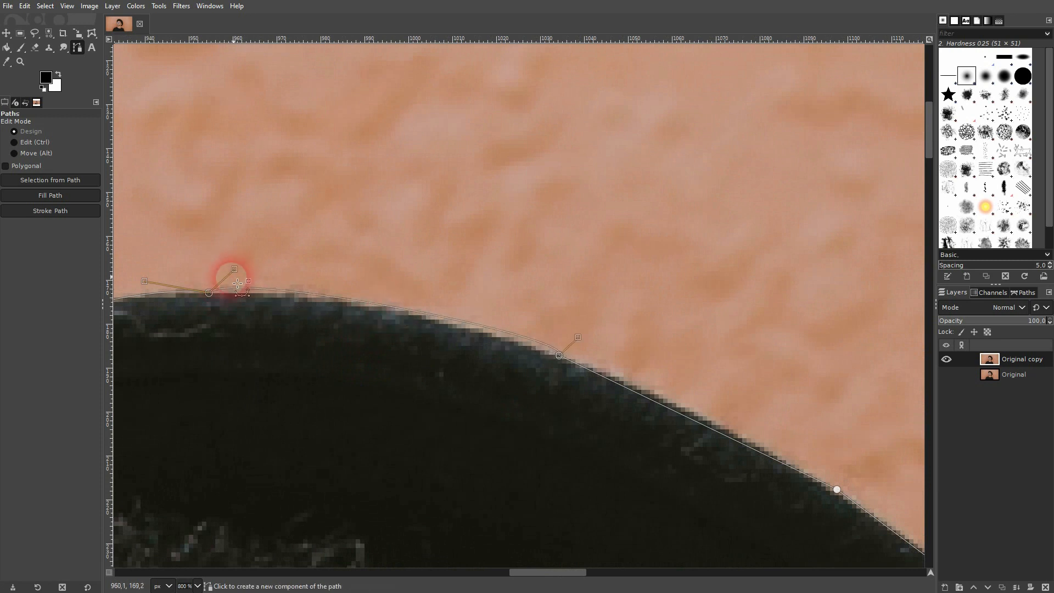
{"action": "left_click_drag", "start_coordinate": [245, 273], "coordinate": [297, 287]}
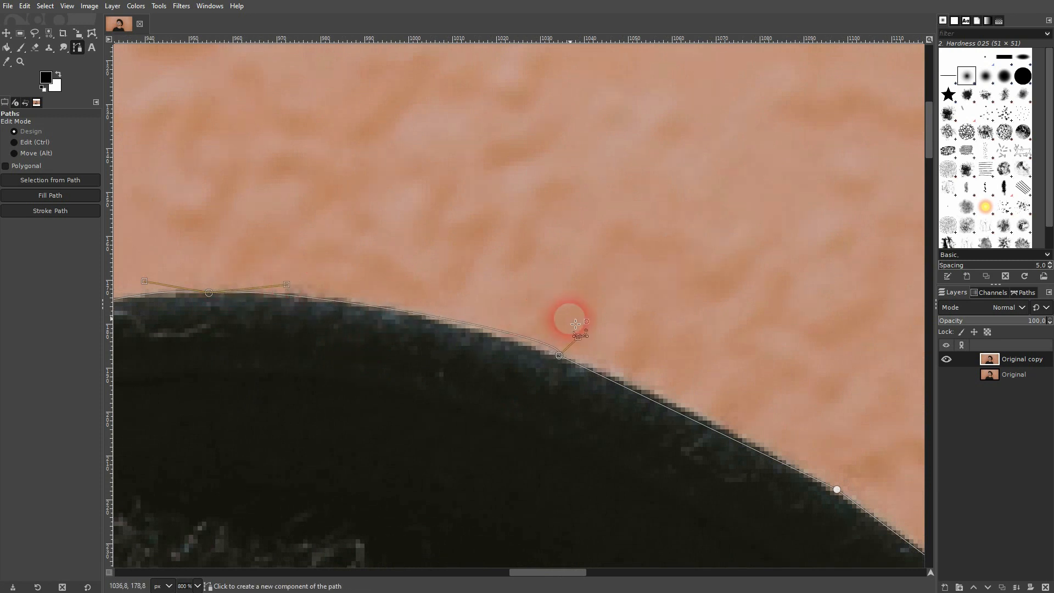
{"action": "left_click_drag", "start_coordinate": [579, 337], "coordinate": [486, 319]}
{"action": "left_click_drag", "start_coordinate": [660, 462], "coordinate": [433, 397]}
{"action": "left_click_drag", "start_coordinate": [449, 349], "coordinate": [457, 347]}
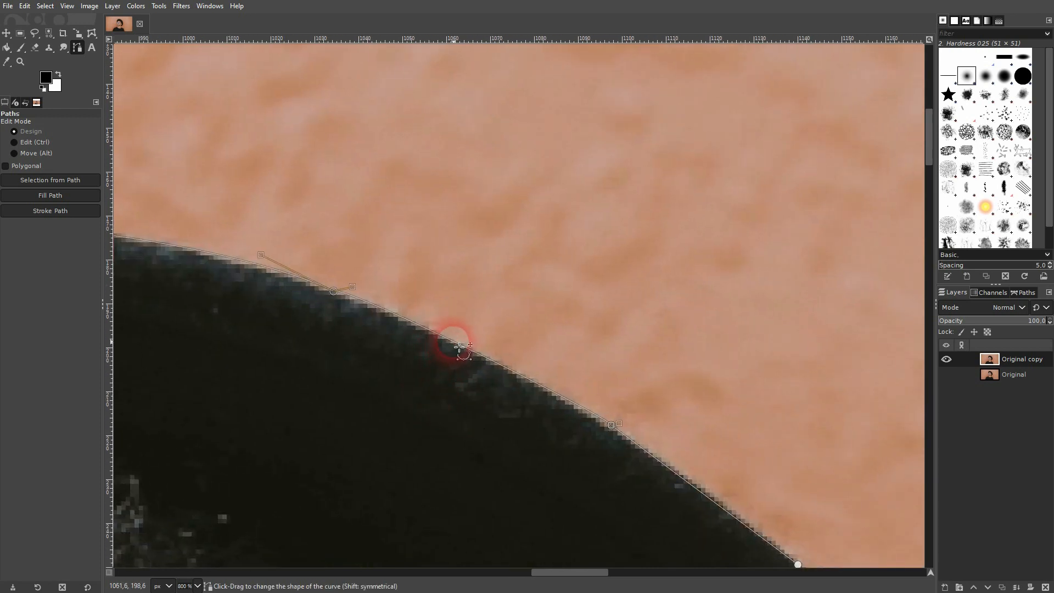
Curve the path segments along the hat's upper-right slope so they follow the edge of the brim
{"action": "left_click_drag", "start_coordinate": [656, 480], "coordinate": [399, 299]}
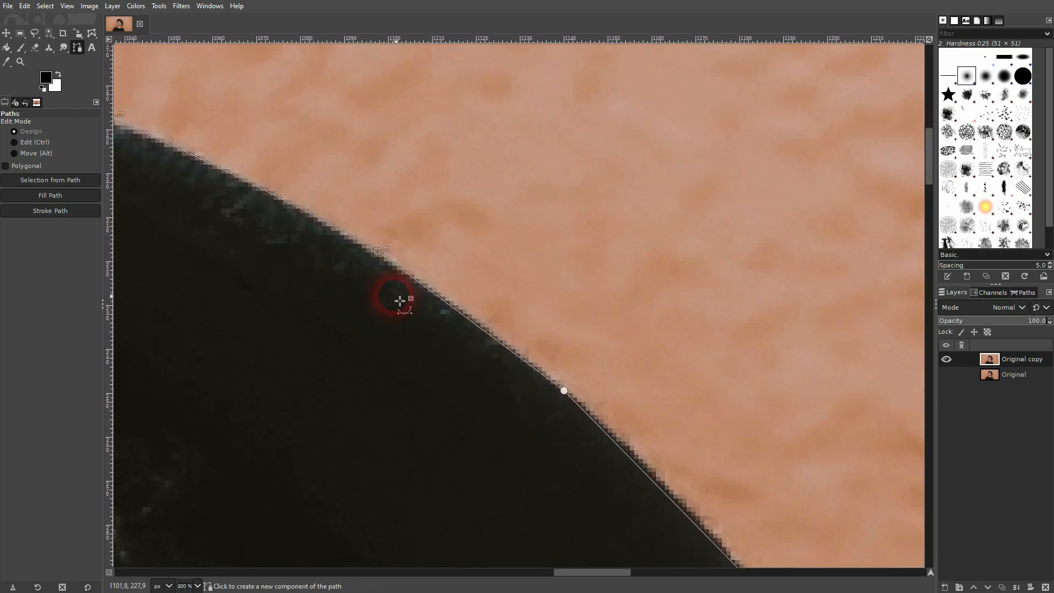
{"action": "left_click_drag", "start_coordinate": [616, 477], "coordinate": [594, 462]}
{"action": "left_click_drag", "start_coordinate": [462, 356], "coordinate": [470, 356]}
{"action": "left_click_drag", "start_coordinate": [477, 444], "coordinate": [279, 219]}
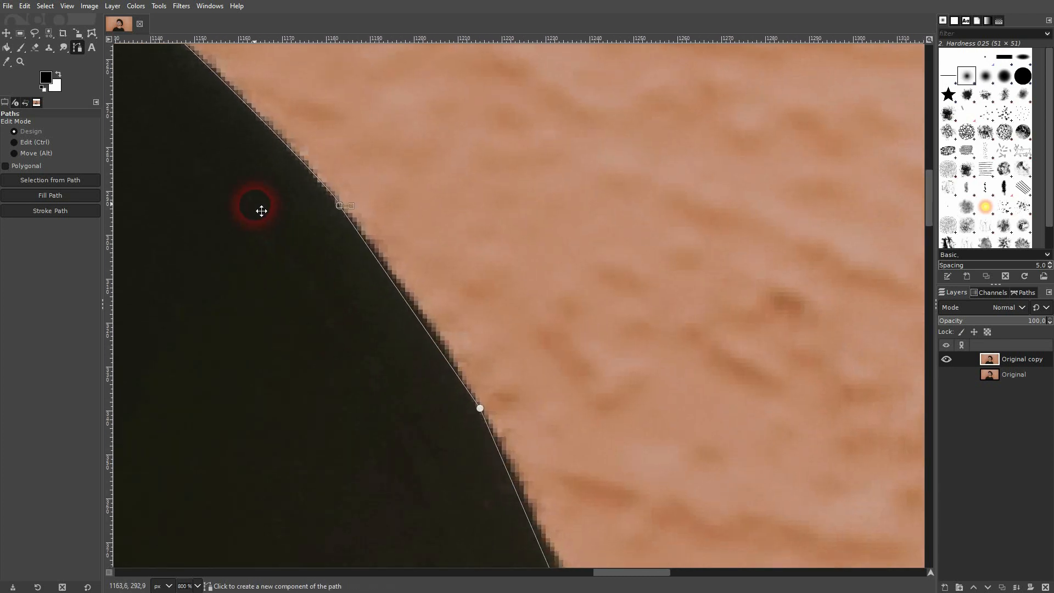
{"action": "left_click_drag", "start_coordinate": [403, 298], "coordinate": [409, 298]}
Bend the path segments outward along the hat's right side down past its widest point
{"action": "left_click_drag", "start_coordinate": [435, 449], "coordinate": [262, 201]}
{"action": "left_click_drag", "start_coordinate": [375, 311], "coordinate": [379, 311]}
{"action": "left_click_drag", "start_coordinate": [421, 503], "coordinate": [318, 163]}
{"action": "left_click_drag", "start_coordinate": [347, 198], "coordinate": [352, 200]}
{"action": "left_click_drag", "start_coordinate": [359, 450], "coordinate": [327, 119]}
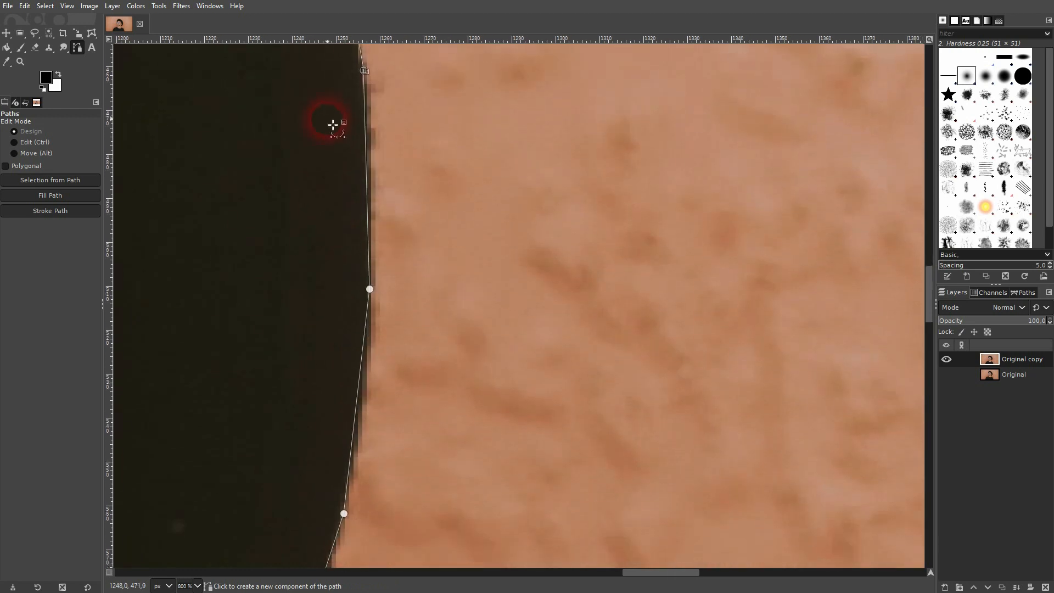
{"action": "left_click_drag", "start_coordinate": [388, 400], "coordinate": [360, 275]}
Curve the path along the hat's lower-right rim and its bottom edge up to the neck
{"action": "left_click_drag", "start_coordinate": [313, 443], "coordinate": [468, 232]}
{"action": "left_click_drag", "start_coordinate": [417, 376], "coordinate": [518, 266]}
{"action": "left_click_drag", "start_coordinate": [422, 432], "coordinate": [572, 320]}
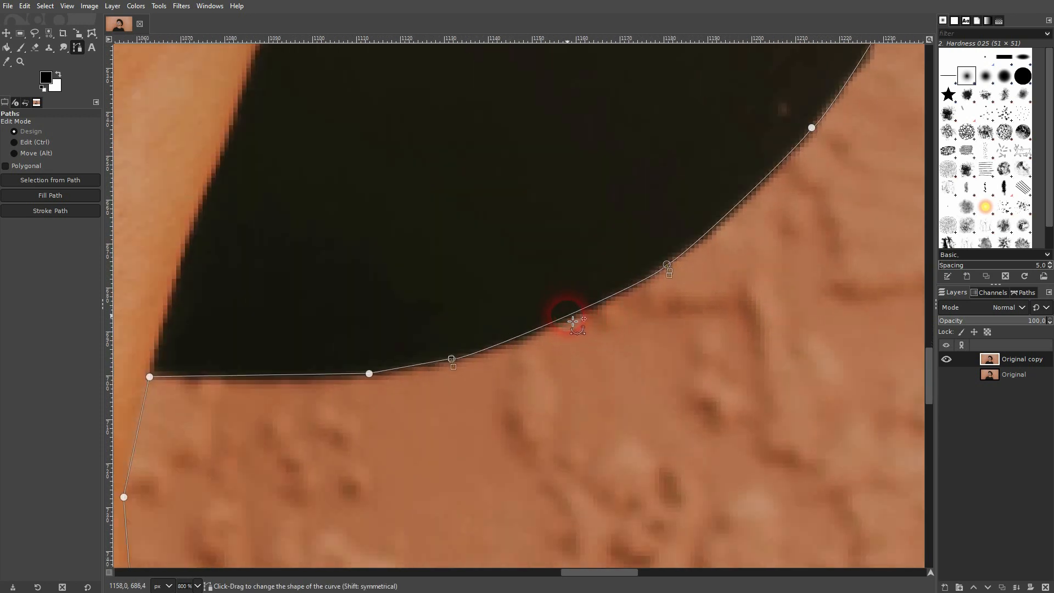
{"action": "left_click_drag", "start_coordinate": [349, 435], "coordinate": [545, 365]}
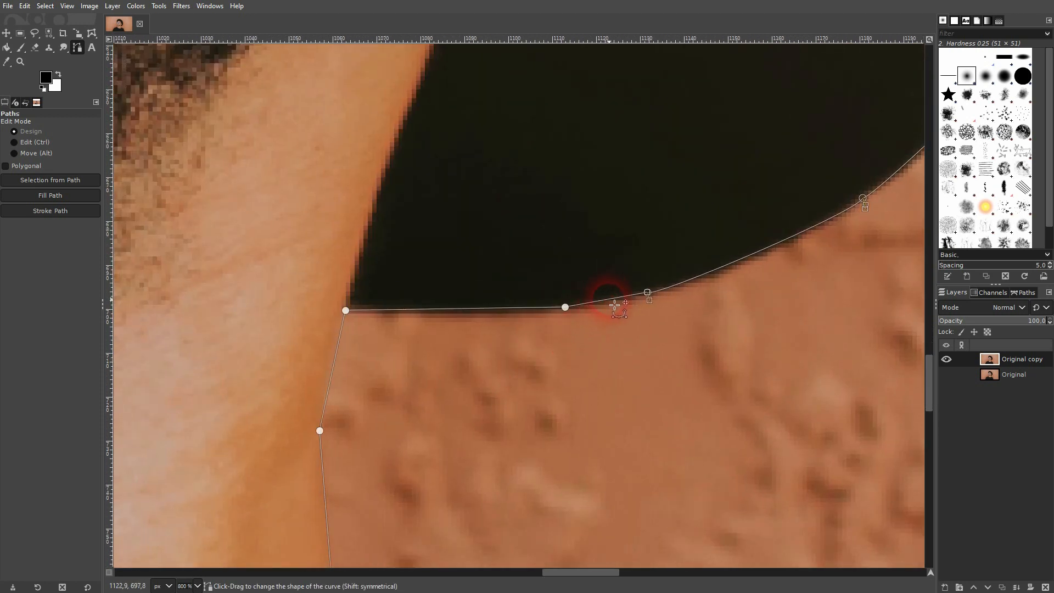
{"action": "left_click_drag", "start_coordinate": [349, 451], "coordinate": [453, 198]}
{"action": "left_click_drag", "start_coordinate": [563, 146], "coordinate": [560, 275]}
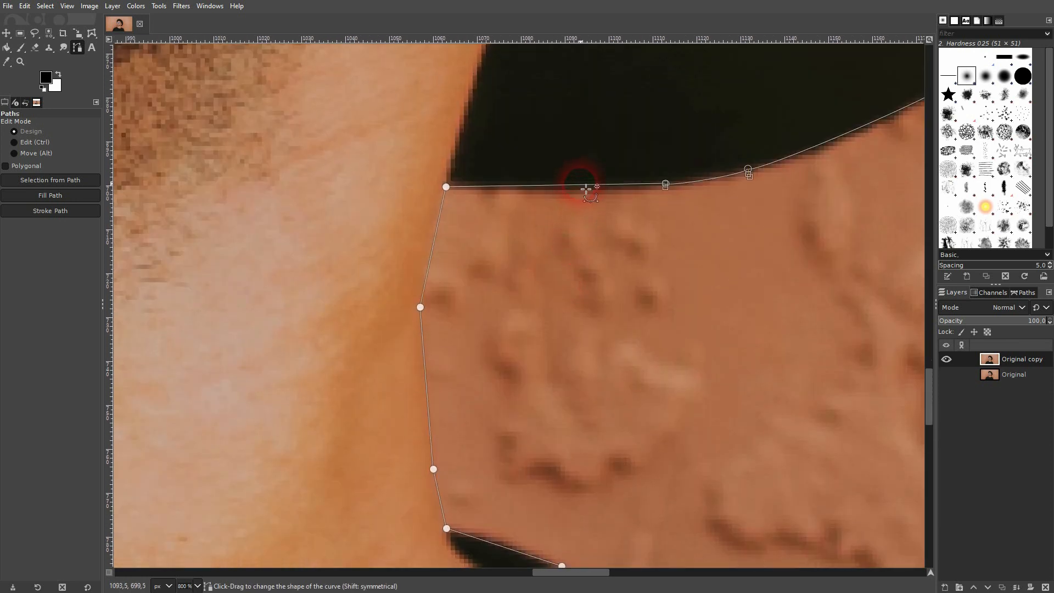
{"action": "left_click_drag", "start_coordinate": [585, 191], "coordinate": [583, 193]}
Bend the path segments from the shirt collar along the start of the right shoulder to match the fabric edge
{"action": "left_click_drag", "start_coordinate": [634, 460], "coordinate": [254, 189]}
{"action": "mouse_move", "coordinate": [242, 263]}
{"action": "left_mouse_down"}
{"action": "mouse_move", "coordinate": [353, 297]}
{"action": "mouse_move", "coordinate": [442, 301]}
{"action": "left_mouse_up"}
{"action": "left_click_drag", "start_coordinate": [364, 311], "coordinate": [365, 306]}
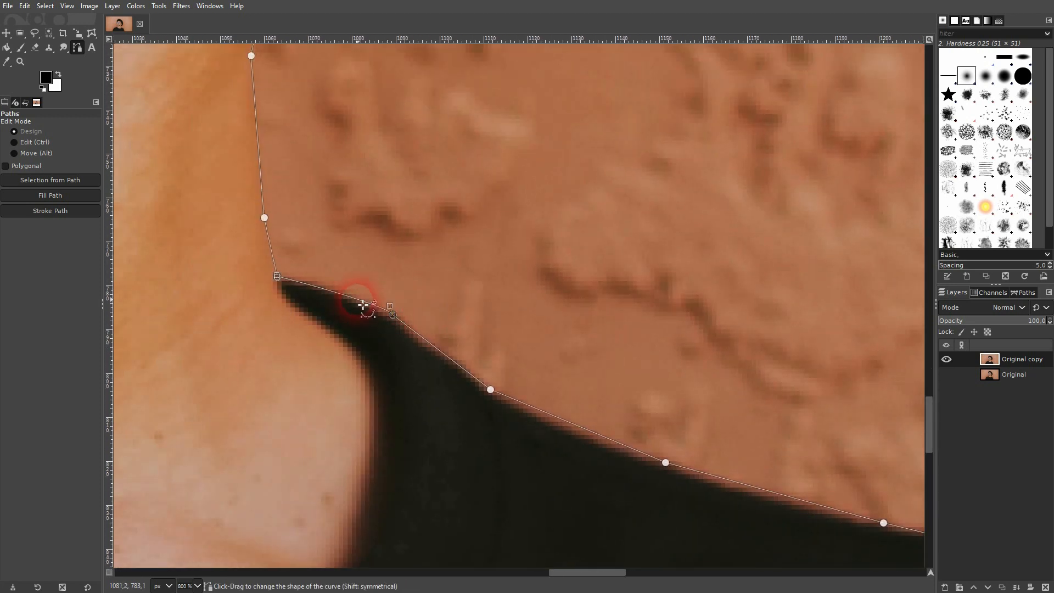
{"action": "left_click", "coordinate": [445, 355]}
{"action": "left_click_drag", "start_coordinate": [567, 424], "coordinate": [572, 432]}
Curve the path segments around the right shoulder and down the outer sleeve
{"action": "left_click_drag", "start_coordinate": [754, 481], "coordinate": [346, 334]}
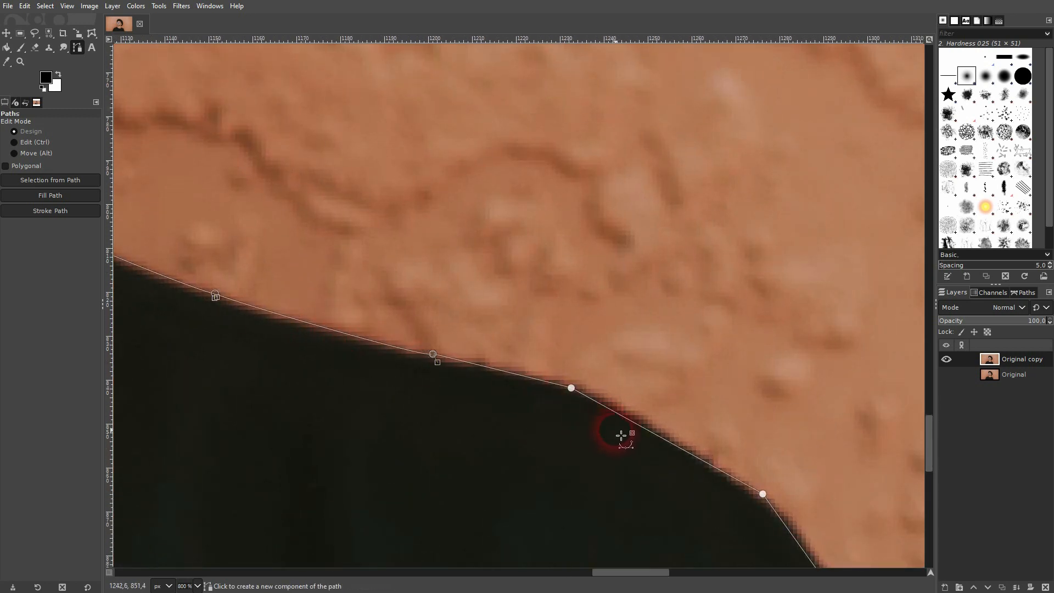
{"action": "left_click_drag", "start_coordinate": [611, 428], "coordinate": [333, 251]}
{"action": "left_click_drag", "start_coordinate": [540, 402], "coordinate": [460, 324]}
{"action": "left_click_drag", "start_coordinate": [486, 411], "coordinate": [430, 173]}
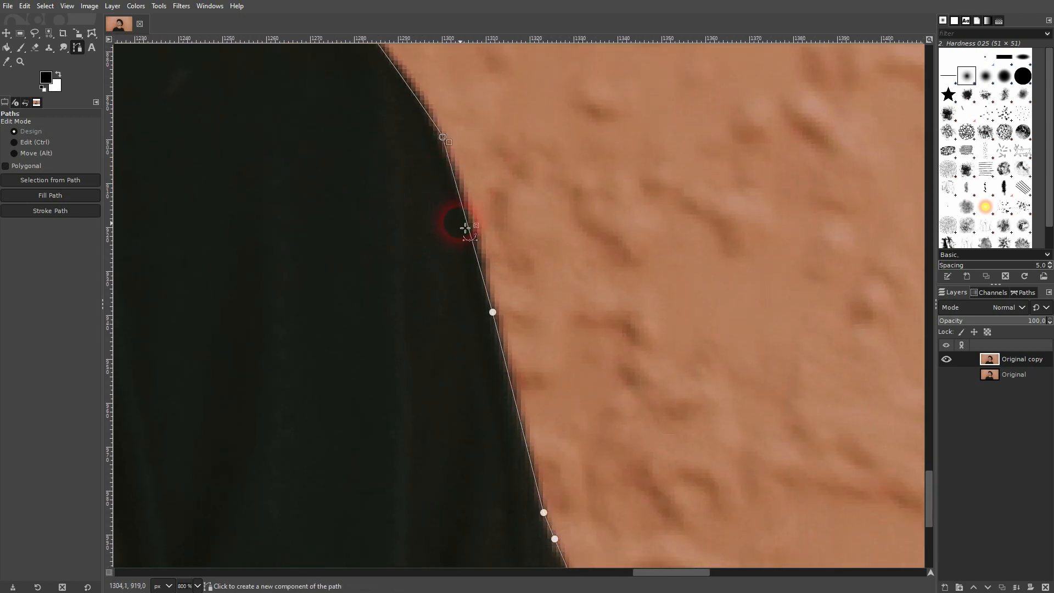
{"action": "left_click_drag", "start_coordinate": [475, 241], "coordinate": [480, 245]}
{"action": "left_click_drag", "start_coordinate": [547, 439], "coordinate": [420, 224]}
{"action": "left_click_drag", "start_coordinate": [468, 423], "coordinate": [395, 166]}
Convert the finished path around the man into a selection
{"action": "scroll", "coordinate": [434, 349], "scroll_direction": "down", "scroll_amount": 4}
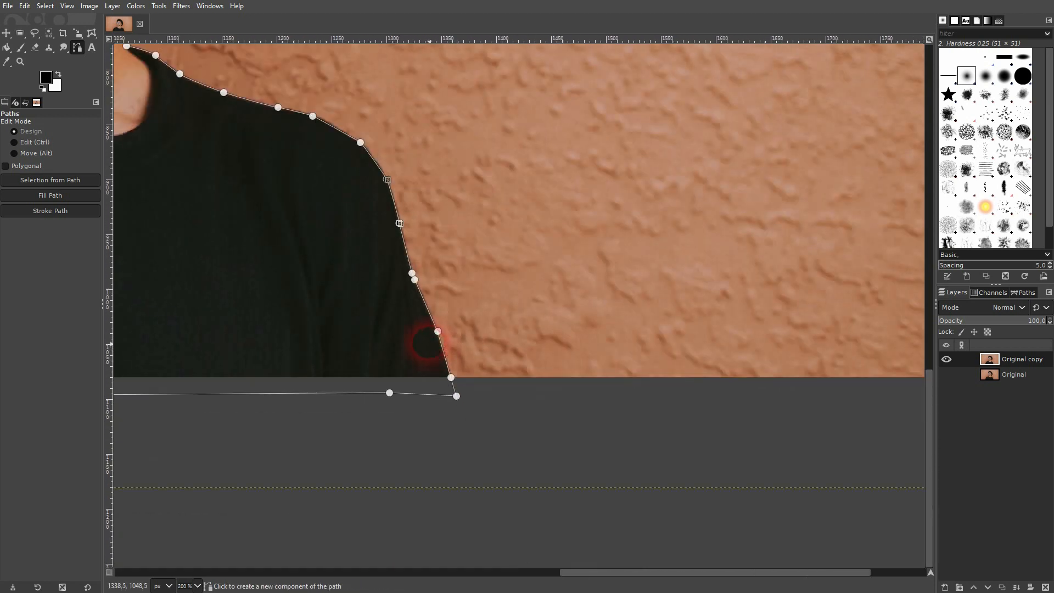
{"action": "scroll", "coordinate": [434, 348], "scroll_direction": "left", "scroll_amount": 8}
{"action": "scroll", "coordinate": [477, 297], "scroll_direction": "down", "scroll_amount": 1}
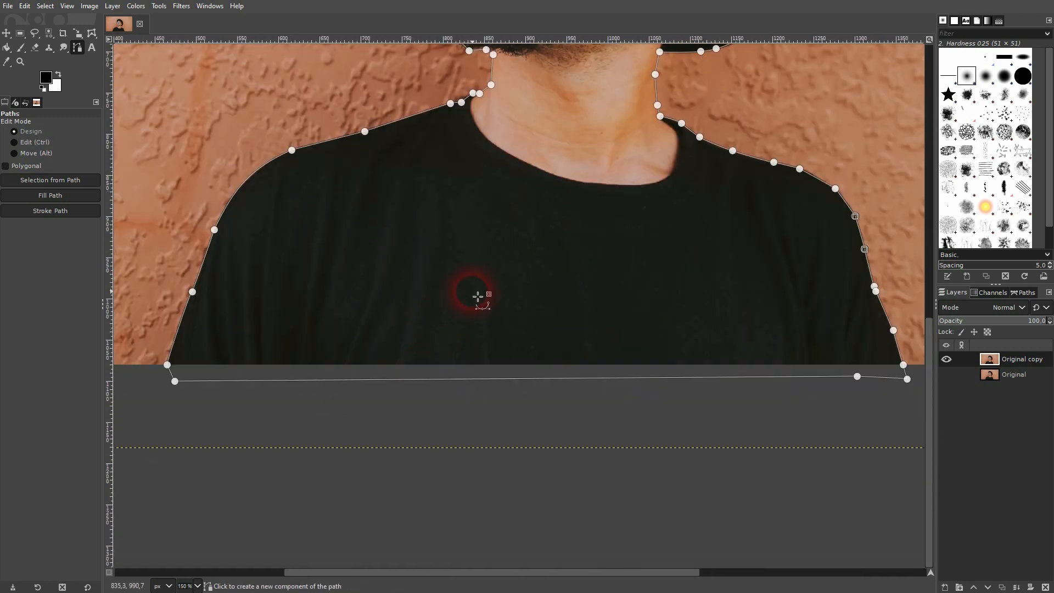
{"action": "right_click", "coordinate": [534, 221]}
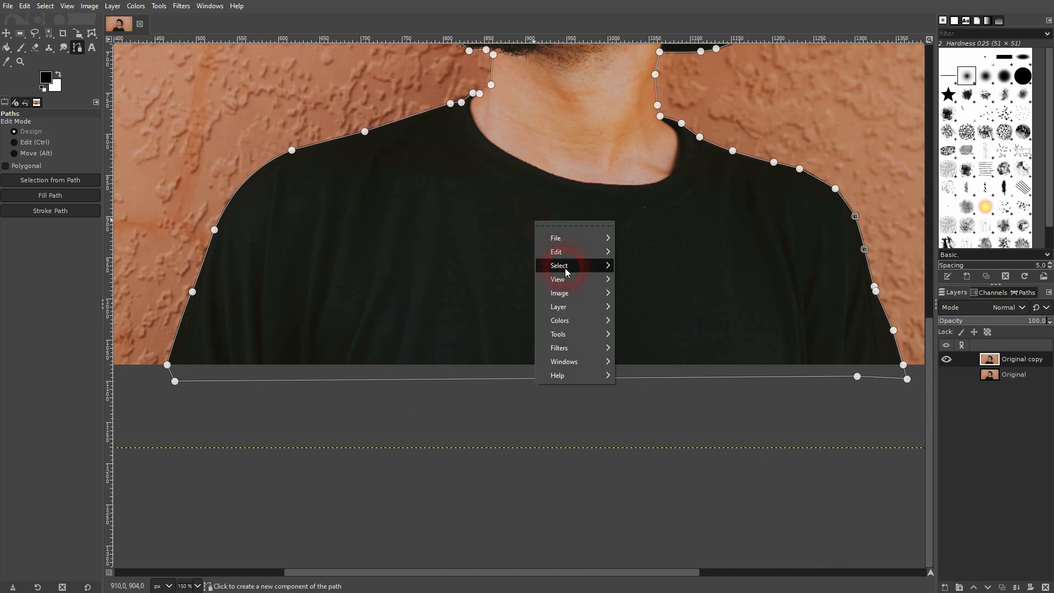
{"action": "mouse_move", "coordinate": [565, 265]}
{"action": "left_click", "coordinate": [673, 343]}
{"action": "scroll", "coordinate": [593, 267], "scroll_direction": "down", "scroll_amount": 1}
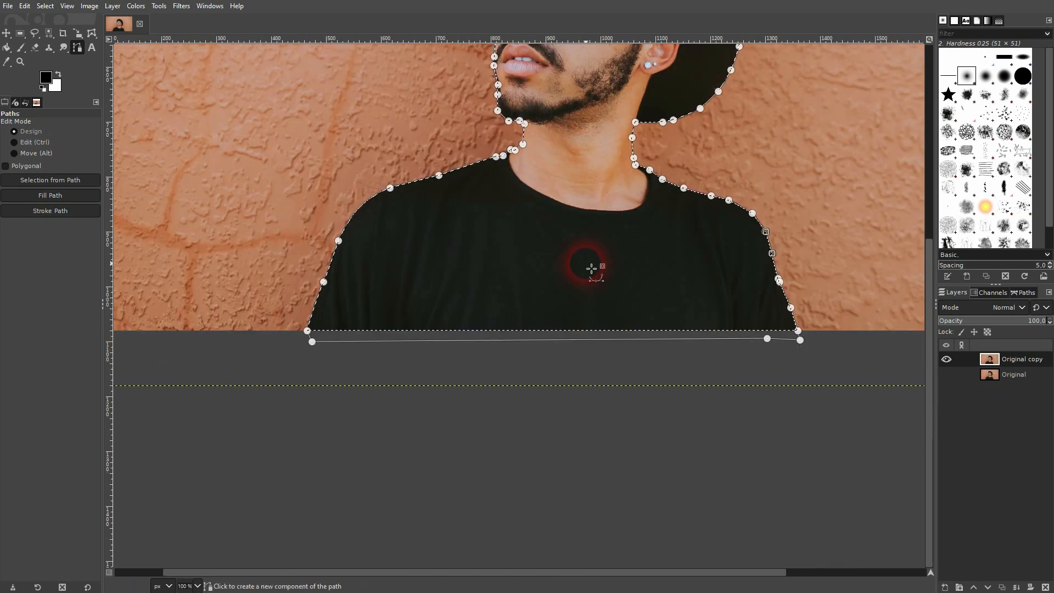
{"action": "scroll", "coordinate": [593, 268], "scroll_direction": "up", "scroll_amount": 5}
{"action": "scroll", "coordinate": [593, 268], "scroll_direction": "down", "scroll_amount": 1}
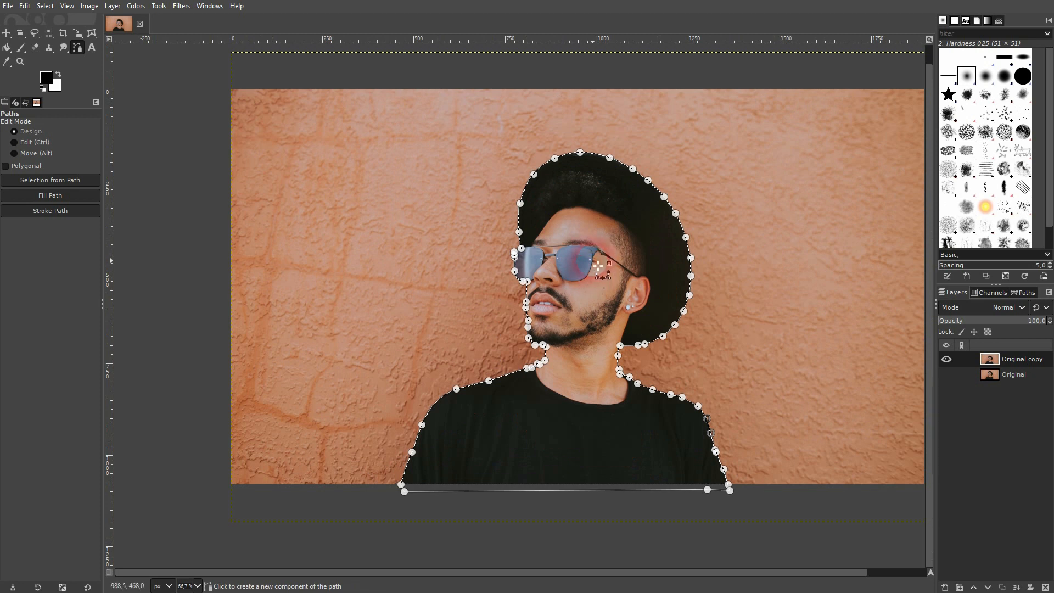
Add a layer mask to the Original copy layer, initialized from the selection
{"action": "left_click", "coordinate": [1006, 416]}
{"action": "right_click", "coordinate": [1035, 359]}
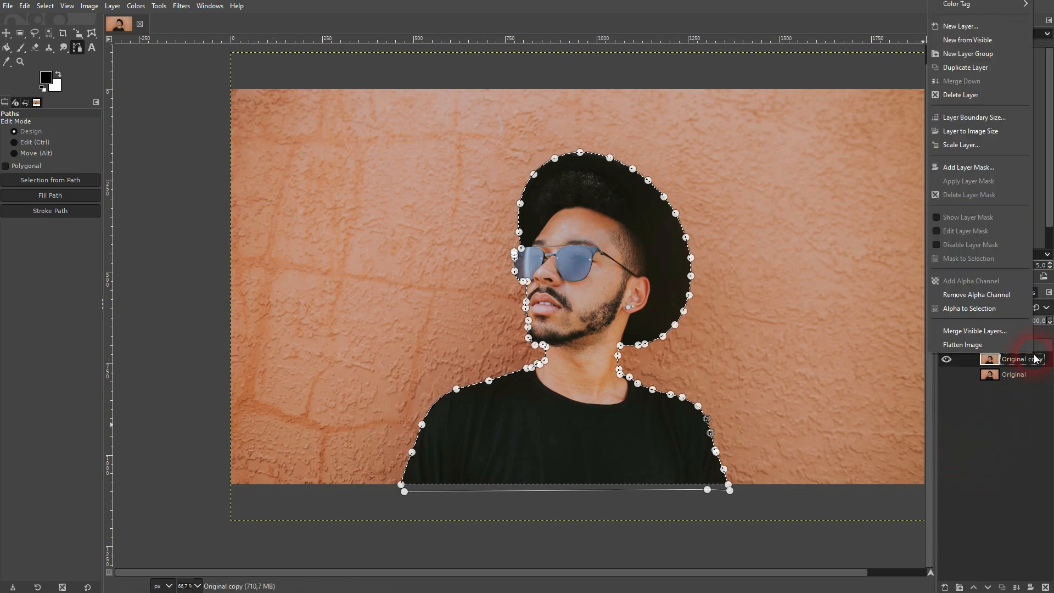
{"action": "left_click", "coordinate": [954, 169]}
{"action": "left_click", "coordinate": [905, 180]}
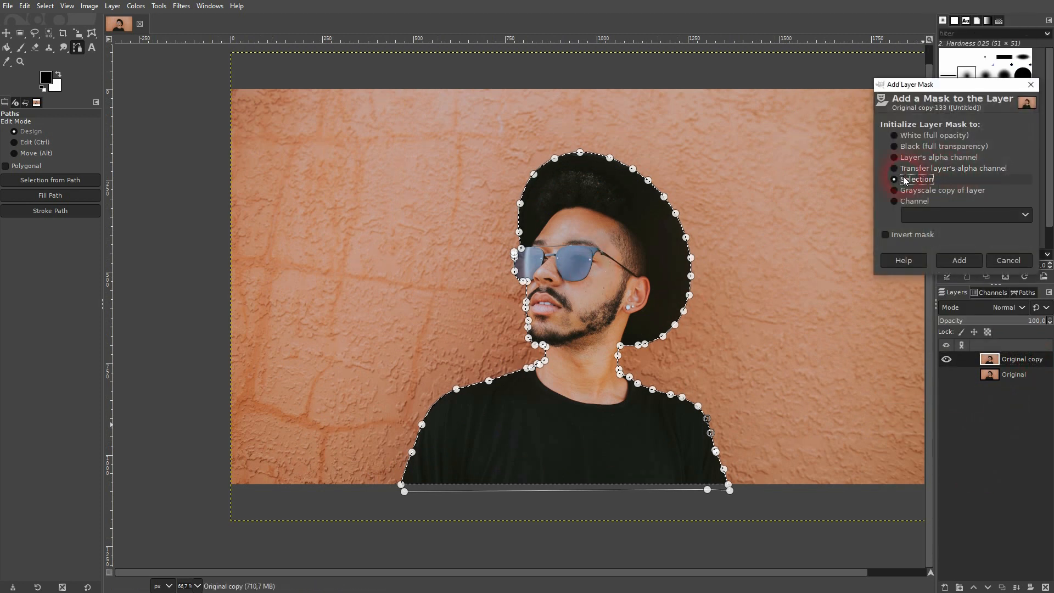
{"action": "left_click", "coordinate": [969, 262]}
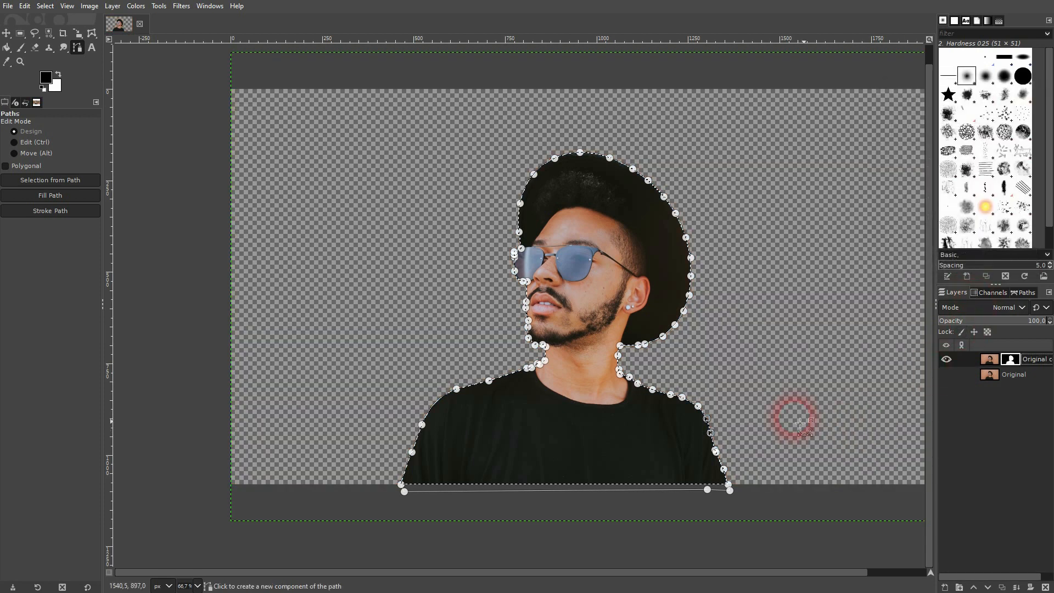
Clear the selection and switch to the Move tool to hide the path outline
{"action": "left_click", "coordinate": [45, 6]}
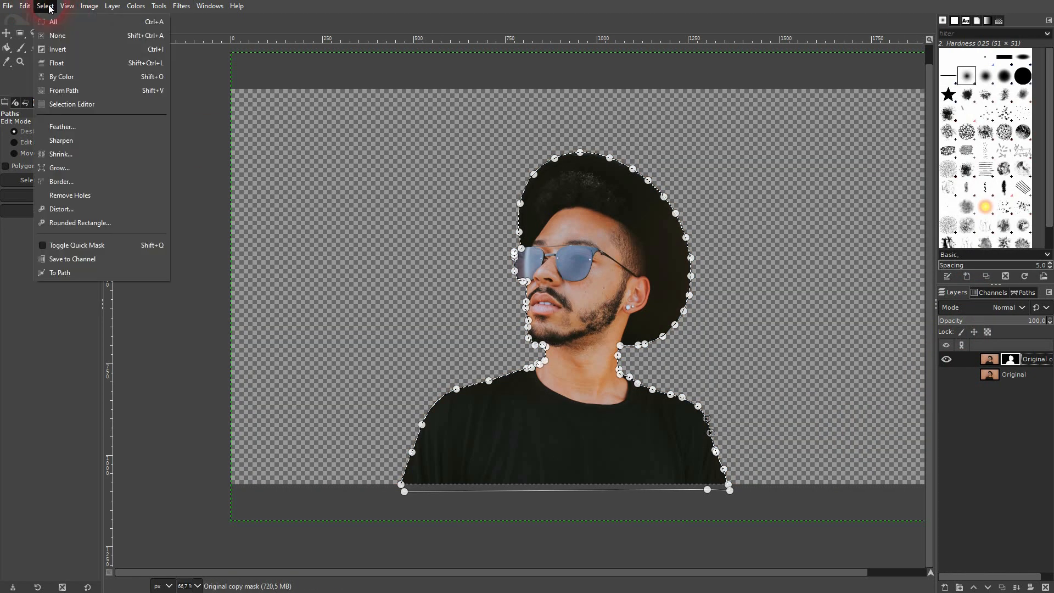
{"action": "left_click", "coordinate": [52, 33]}
{"action": "left_click", "coordinate": [6, 33]}
{"action": "left_click", "coordinate": [475, 260]}
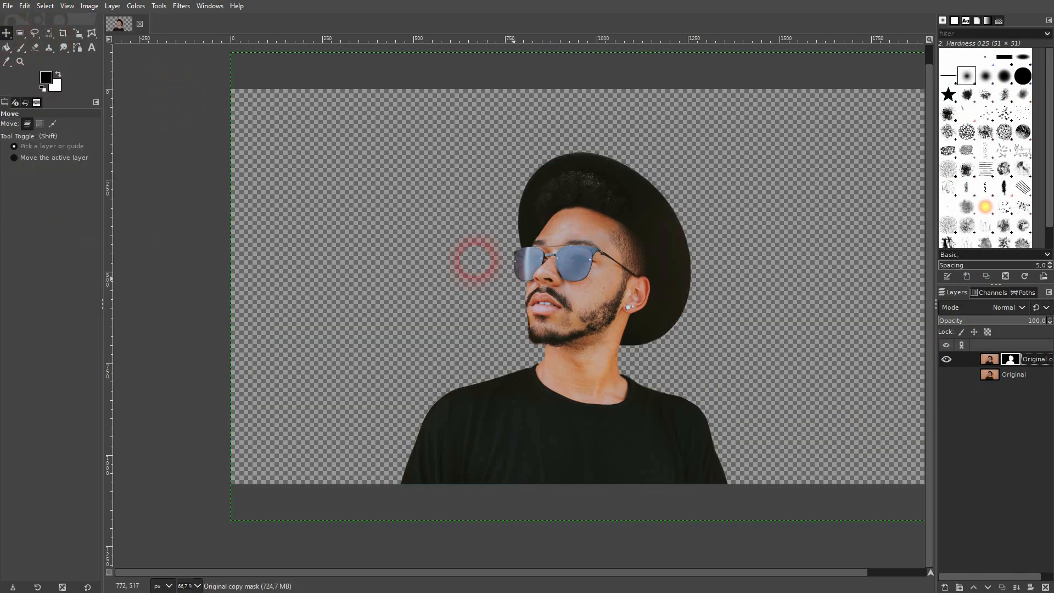
{"action": "left_click", "coordinate": [883, 572]}
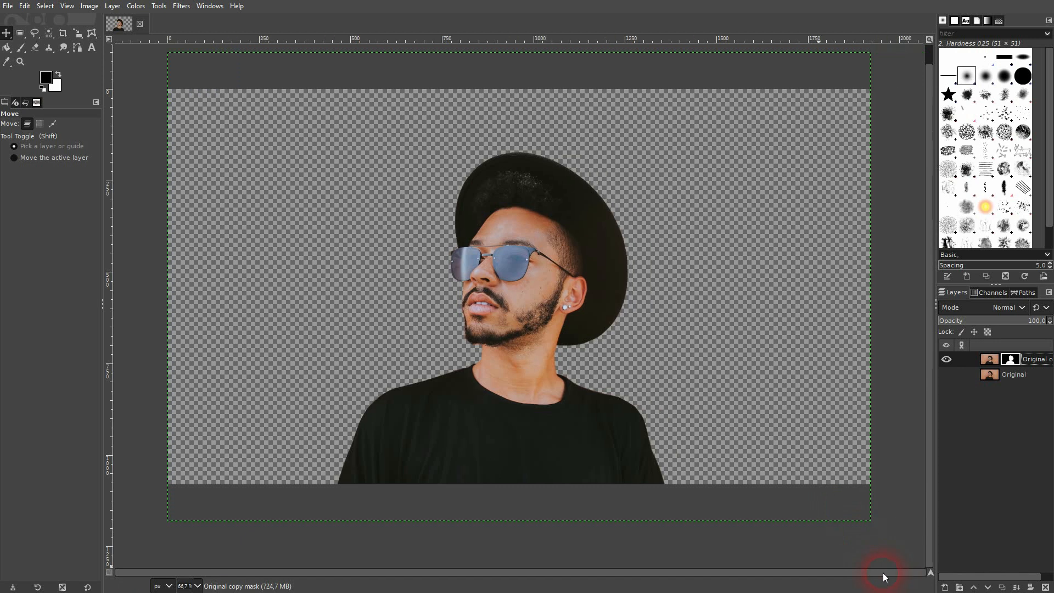
Create a transparent layer named background and place it directly below the Original copy layer
{"action": "left_click", "coordinate": [944, 587]}
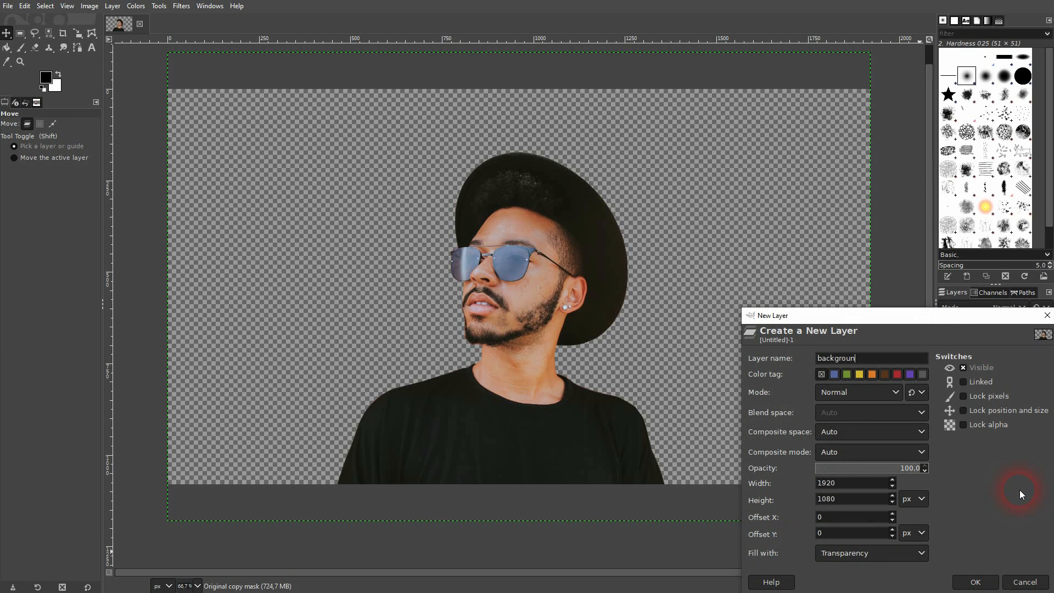
{"action": "left_click", "coordinate": [902, 555]}
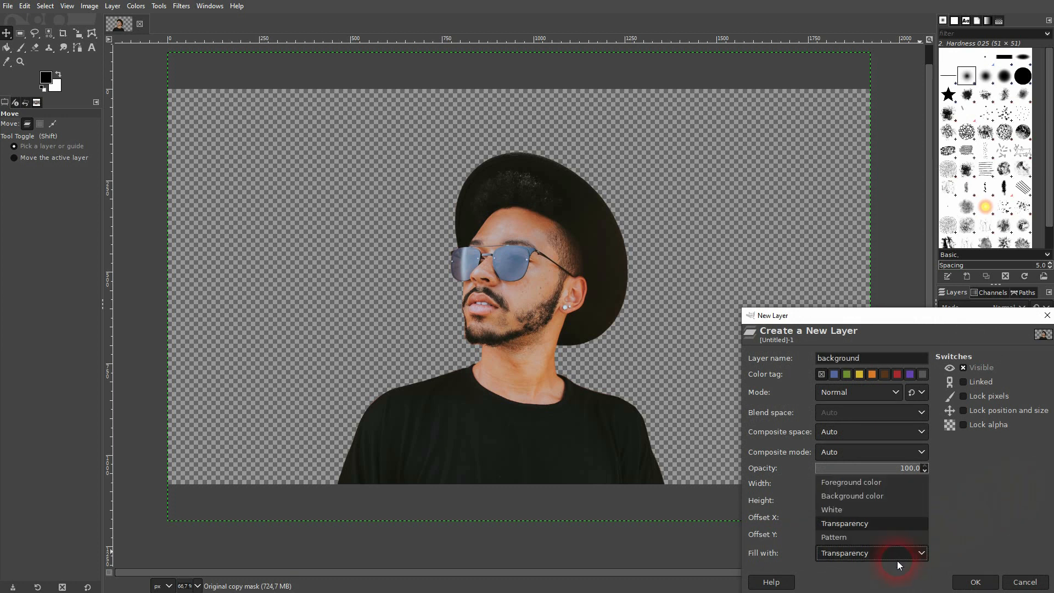
{"action": "left_click", "coordinate": [874, 519]}
{"action": "left_click", "coordinate": [975, 582]}
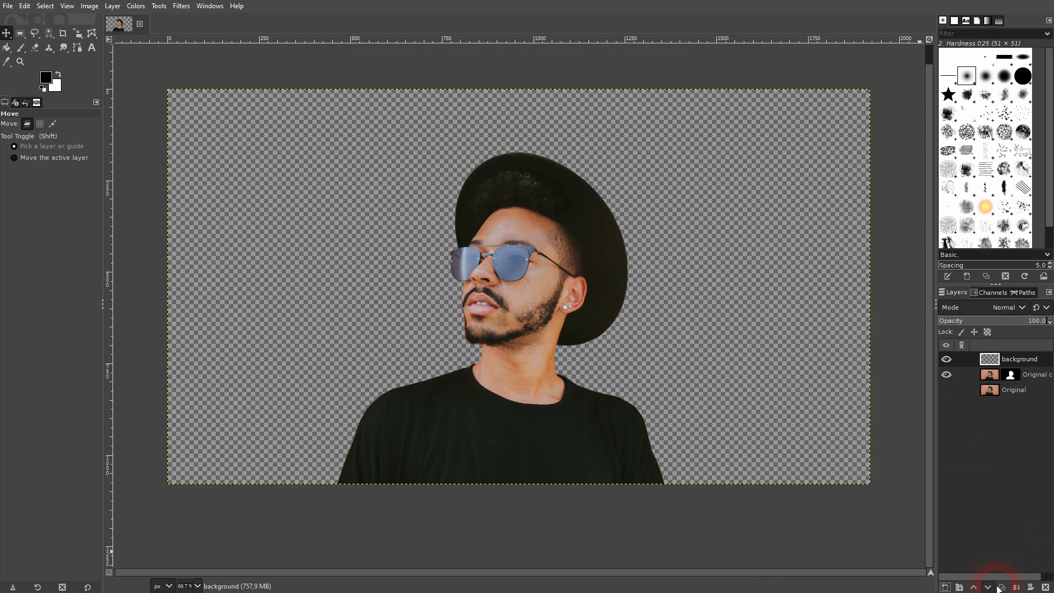
{"action": "left_click", "coordinate": [987, 587]}
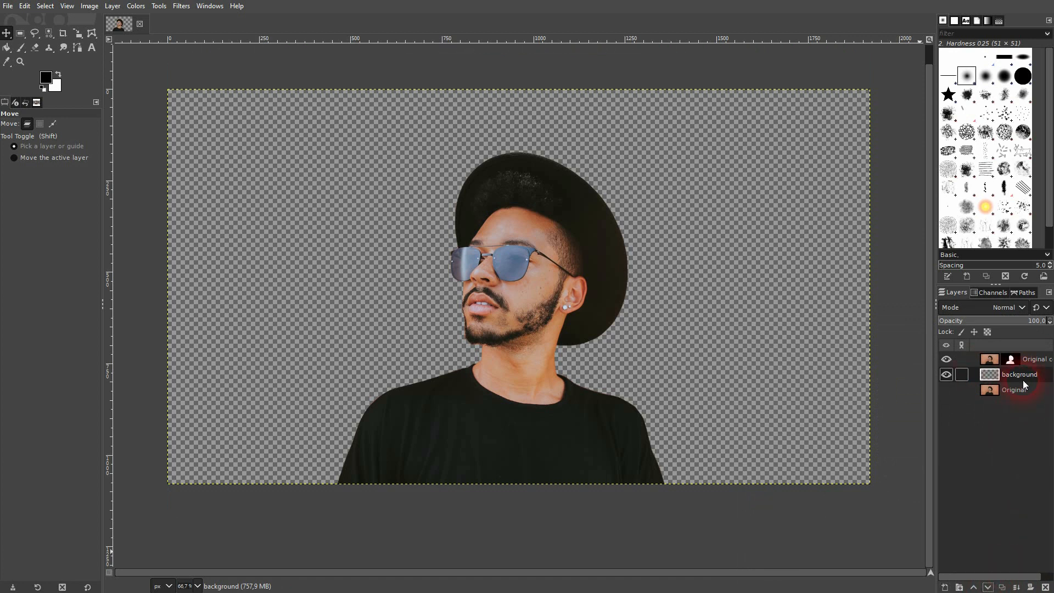
Set the foreground color to the green 47c756
{"action": "left_click", "coordinate": [45, 77]}
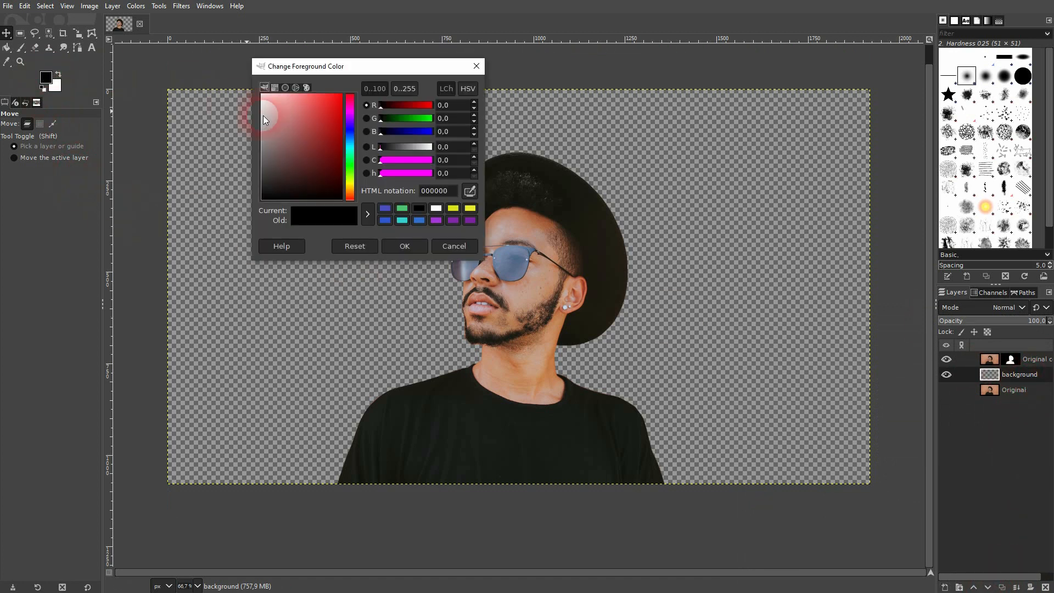
{"action": "left_click", "coordinate": [320, 141]}
{"action": "left_click", "coordinate": [345, 158]}
{"action": "left_click_drag", "start_coordinate": [322, 145], "coordinate": [312, 117]}
{"action": "left_click", "coordinate": [405, 245]}
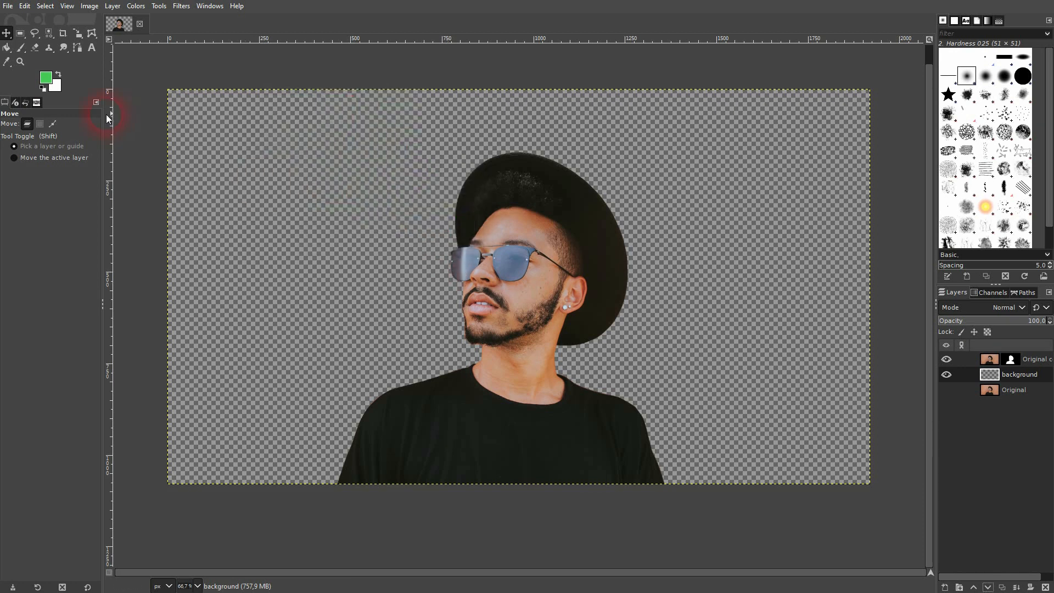
Fill the background layer with the green foreground color using Bucket Fill
{"action": "left_click", "coordinate": [7, 48]}
{"action": "left_click", "coordinate": [52, 50]}
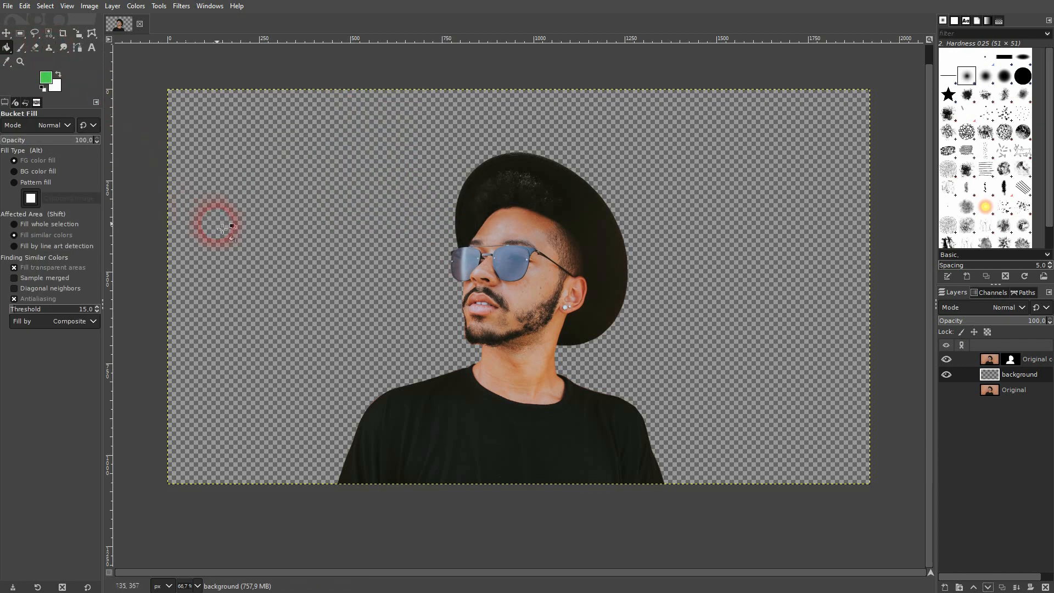
{"action": "left_click", "coordinate": [222, 231]}
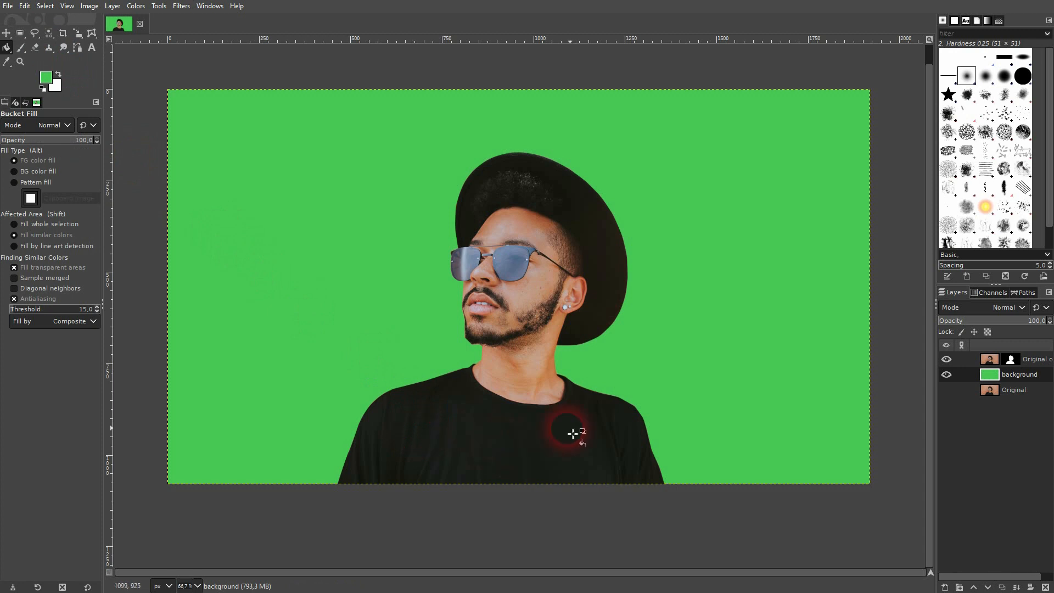
Examine the cutout's edge closely at the right shoulder and then as a whole against the green backdrop
{"action": "scroll", "coordinate": [623, 407], "scroll_direction": "up", "scroll_amount": 7}
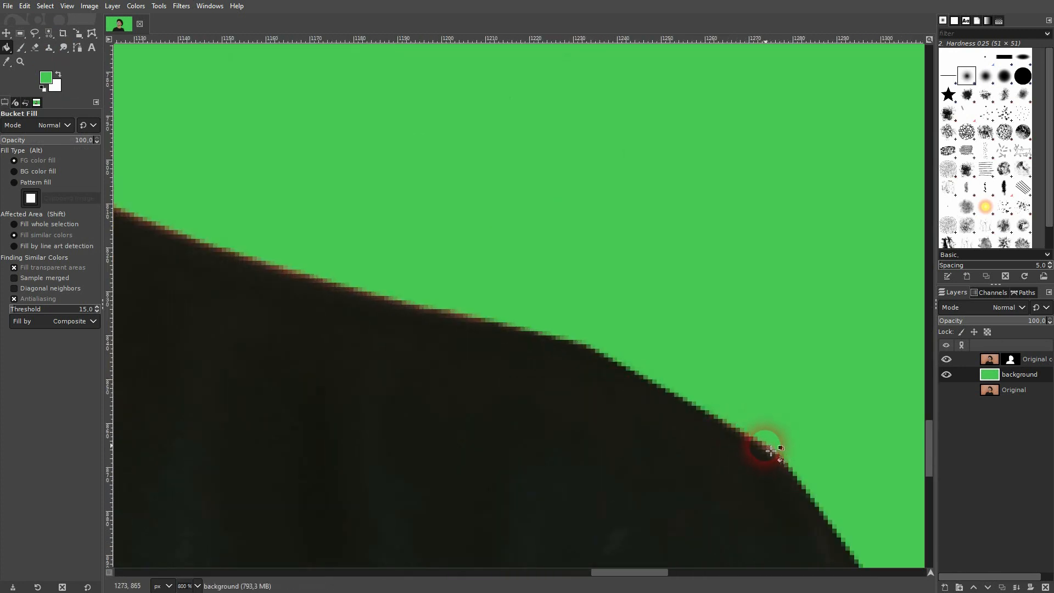
{"action": "scroll", "coordinate": [734, 423], "scroll_direction": "down", "scroll_amount": 6}
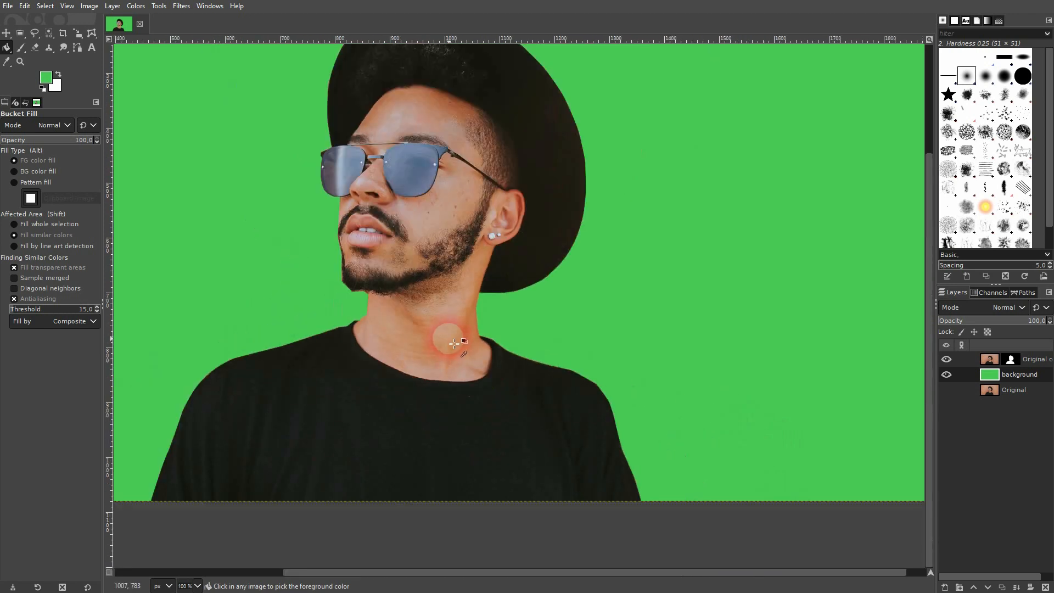
{"action": "scroll", "coordinate": [455, 344], "scroll_direction": "down", "scroll_amount": 1}
{"action": "key", "text": "shift"}
{"action": "key", "text": "shift"}
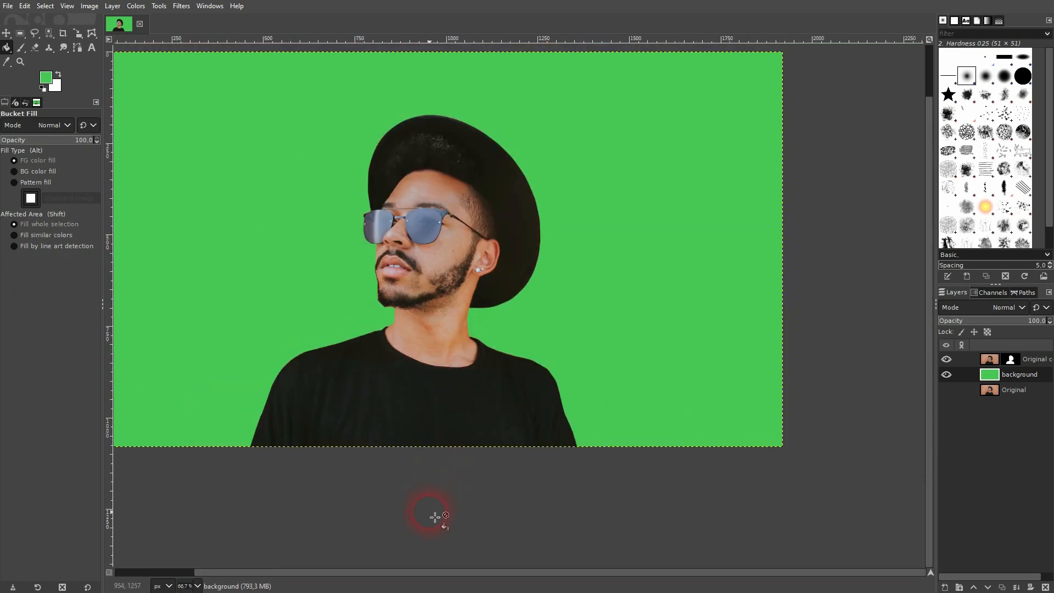
{"action": "scroll", "coordinate": [435, 516], "scroll_direction": "left", "scroll_amount": 2}
{"action": "scroll", "coordinate": [480, 417], "scroll_direction": "up", "scroll_amount": 1}
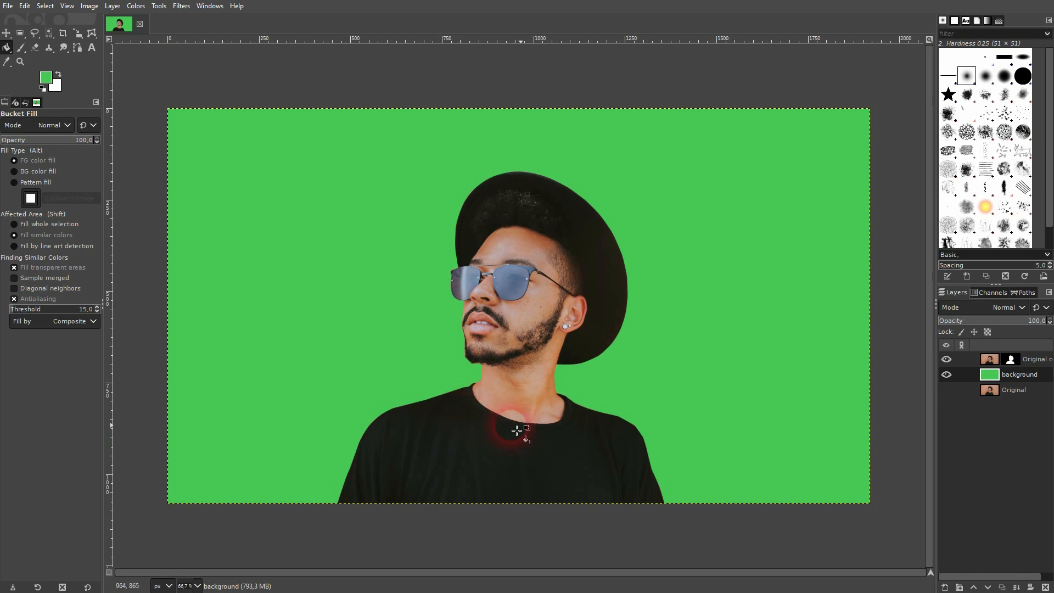
Refill the background layer with a more muted green and make the Original copy layer's mask active
{"action": "left_click", "coordinate": [46, 80]}
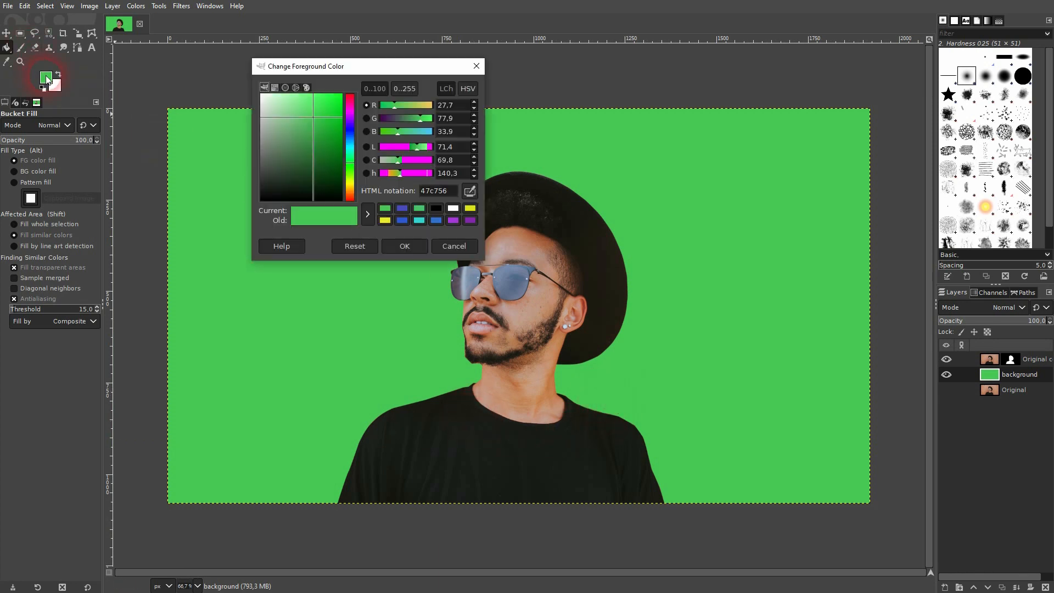
{"action": "left_click", "coordinate": [312, 109]}
{"action": "left_click_drag", "start_coordinate": [314, 112], "coordinate": [304, 127]}
{"action": "left_click", "coordinate": [405, 246]}
{"action": "left_click", "coordinate": [328, 291]}
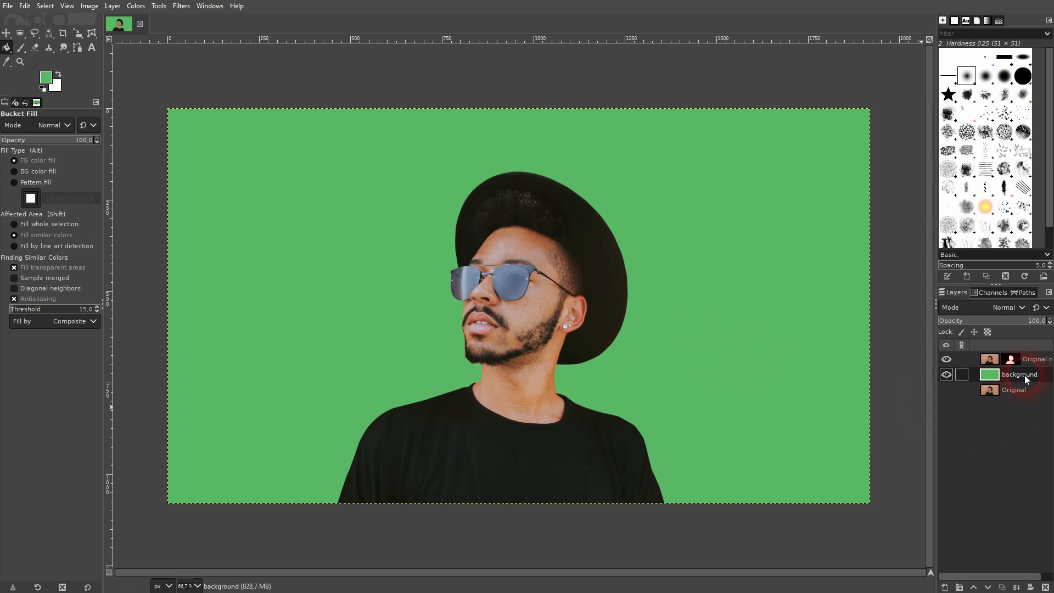
{"action": "left_click", "coordinate": [1028, 358]}
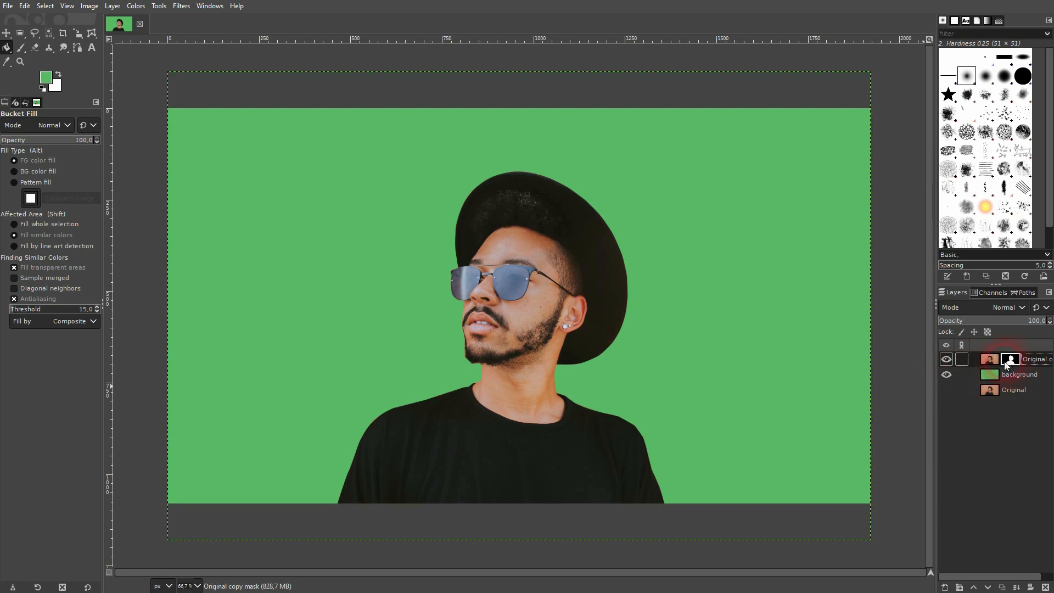
Desaturate the Original copy layer's image using the Lightness (HSL) mode after trying the Average (HSI Intensity) and Luma modes
{"action": "left_click", "coordinate": [133, 7]}
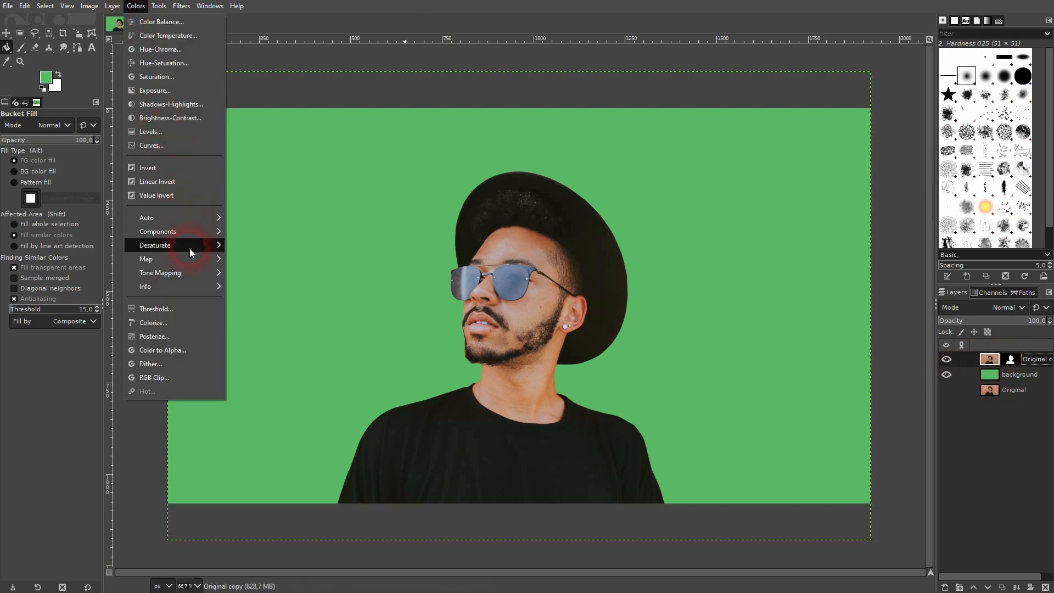
{"action": "mouse_move", "coordinate": [190, 248]}
{"action": "left_click", "coordinate": [273, 259]}
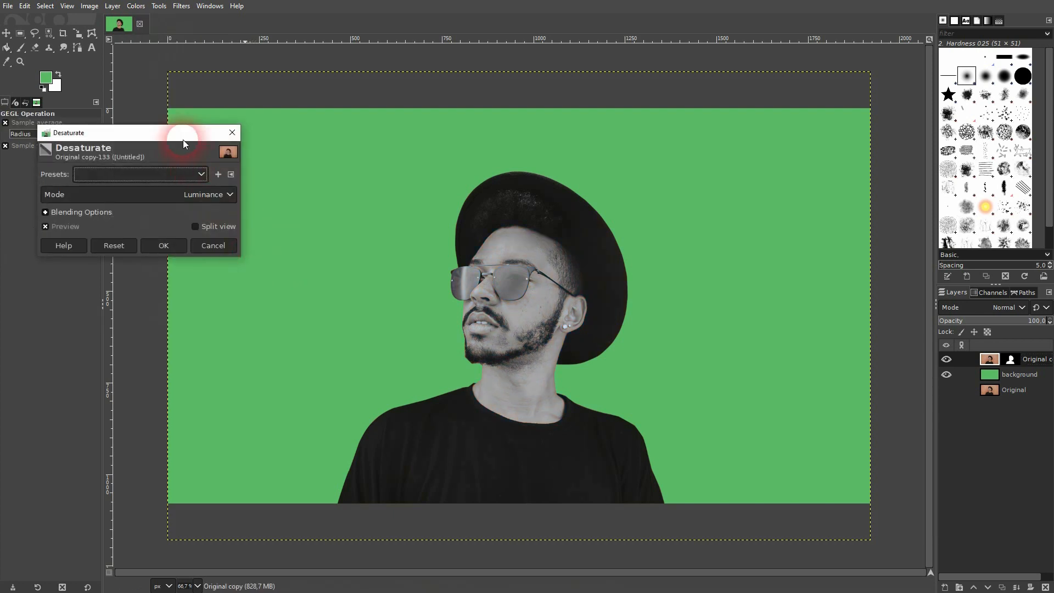
{"action": "left_click", "coordinate": [206, 193]}
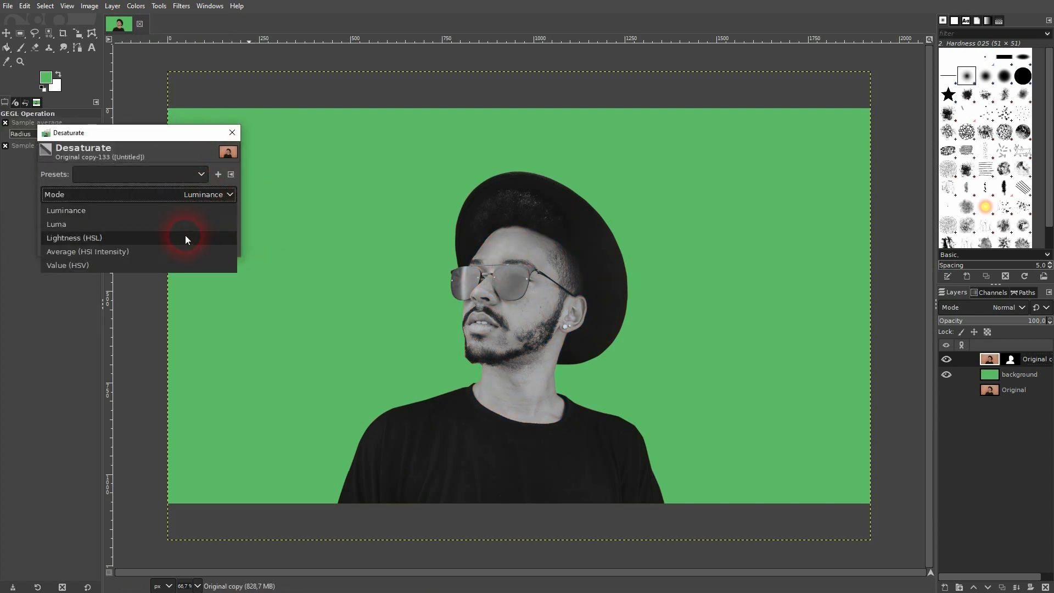
{"action": "left_click", "coordinate": [185, 235]}
{"action": "left_click", "coordinate": [204, 198]}
{"action": "left_click", "coordinate": [175, 255]}
{"action": "left_click", "coordinate": [161, 200]}
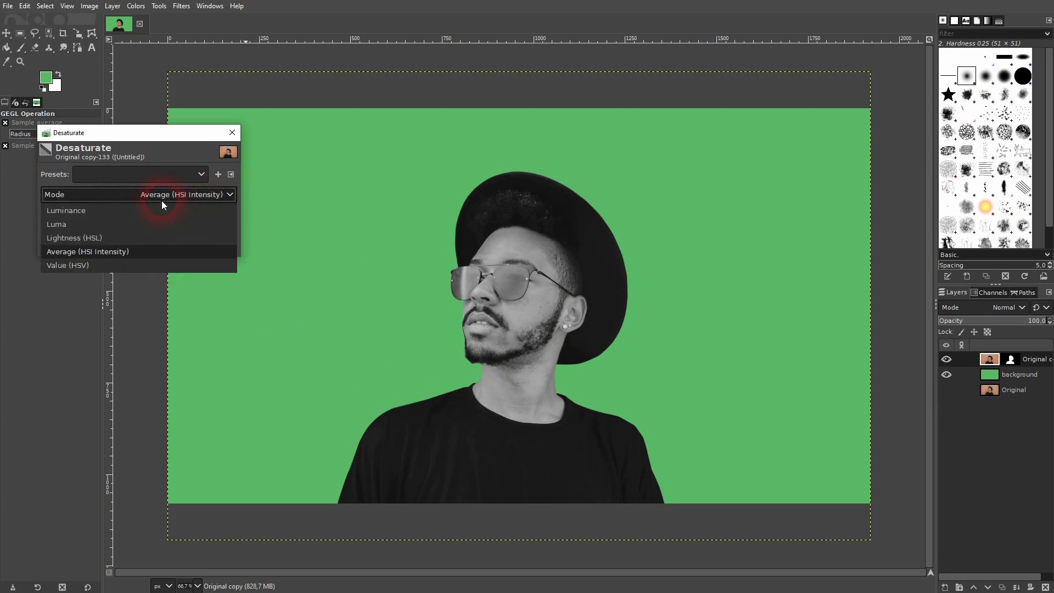
{"action": "left_click", "coordinate": [156, 229]}
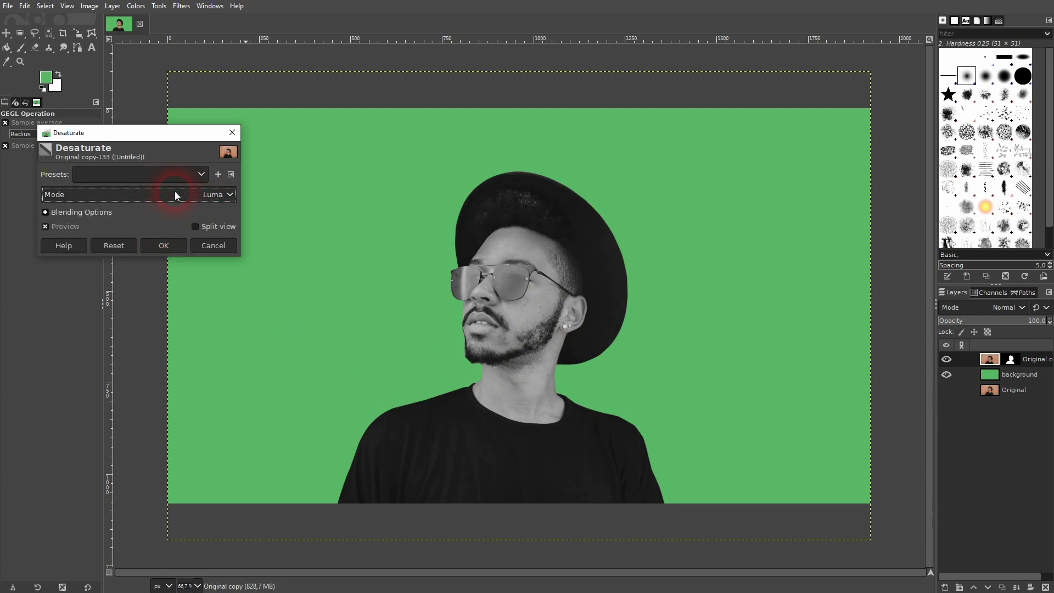
{"action": "left_click", "coordinate": [175, 192]}
{"action": "left_click", "coordinate": [162, 238]}
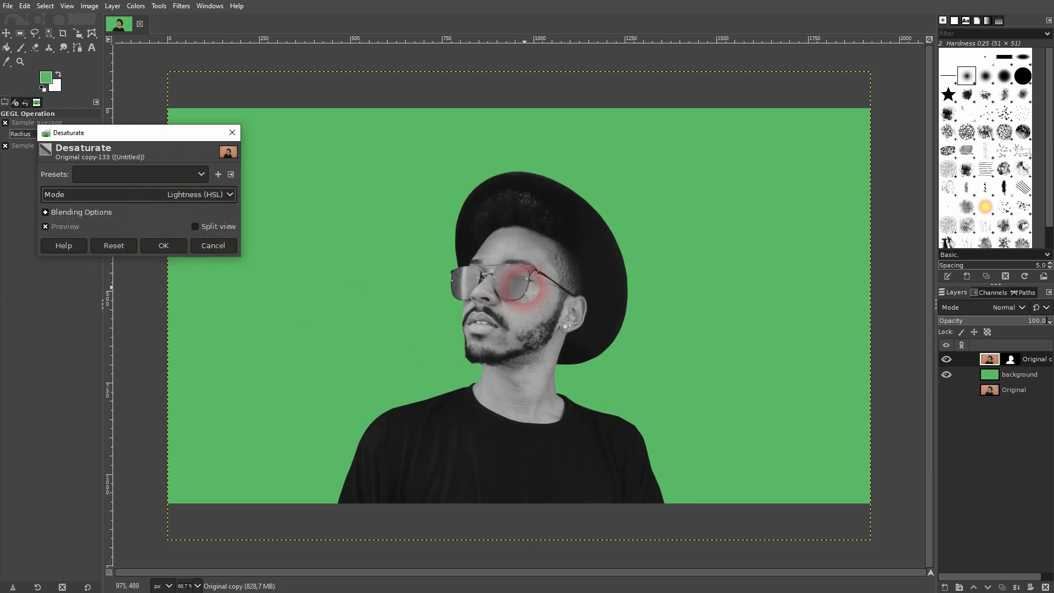
{"action": "left_click", "coordinate": [167, 245]}
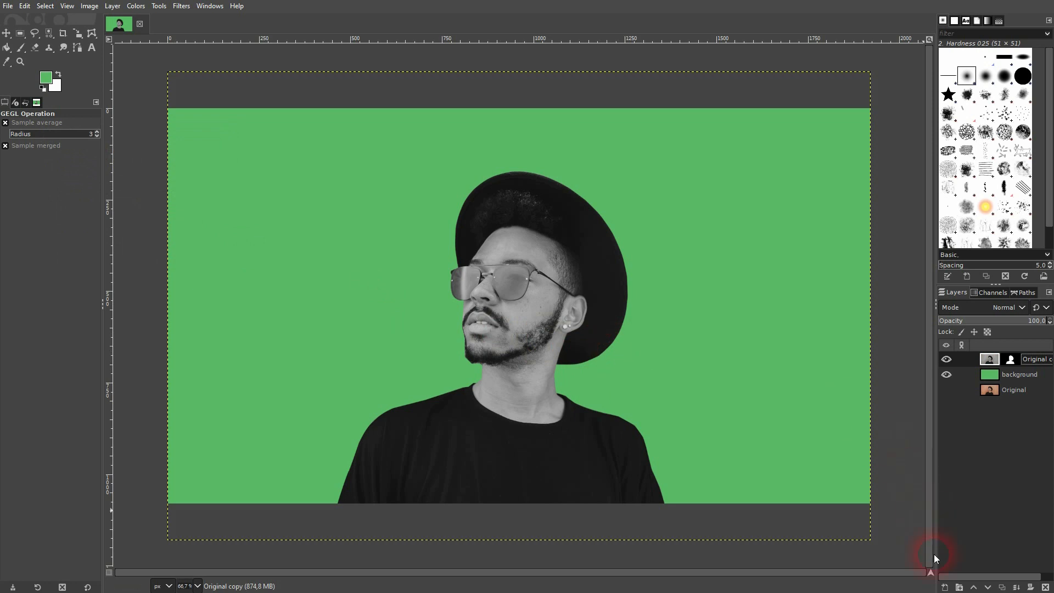
Create a new layer named overlay above the Original copy layer, filled with transparency
{"action": "left_click", "coordinate": [951, 587]}
{"action": "type", "text": "ovetrlay"}
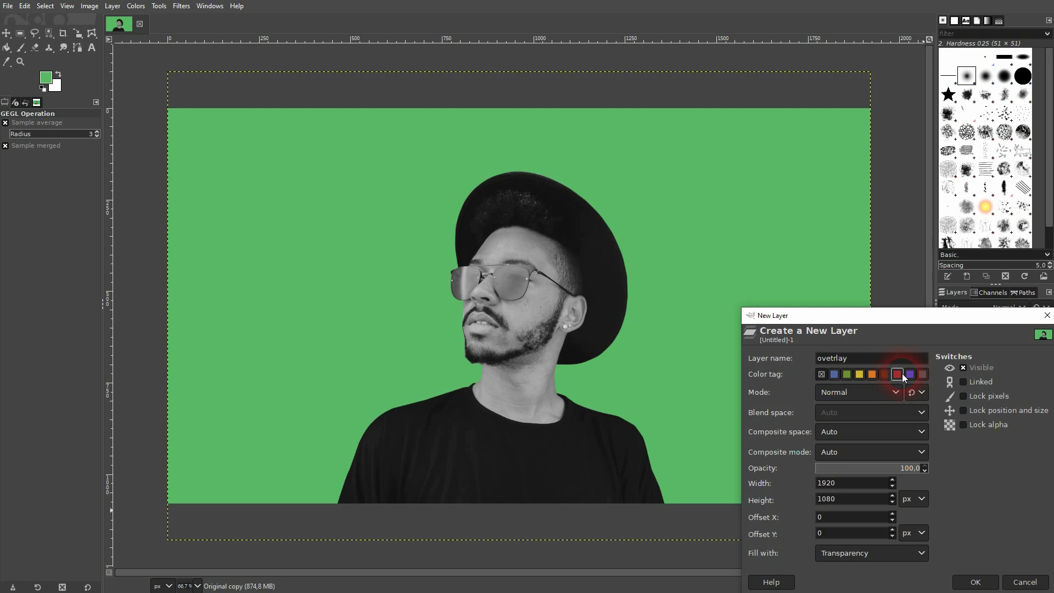
{"action": "key", "text": "Left"}
{"action": "key", "text": "Left"}
{"action": "key", "text": "Left"}
{"action": "key", "text": "Left"}
{"action": "key", "text": "BackSpace"}
{"action": "left_click", "coordinate": [922, 554]}
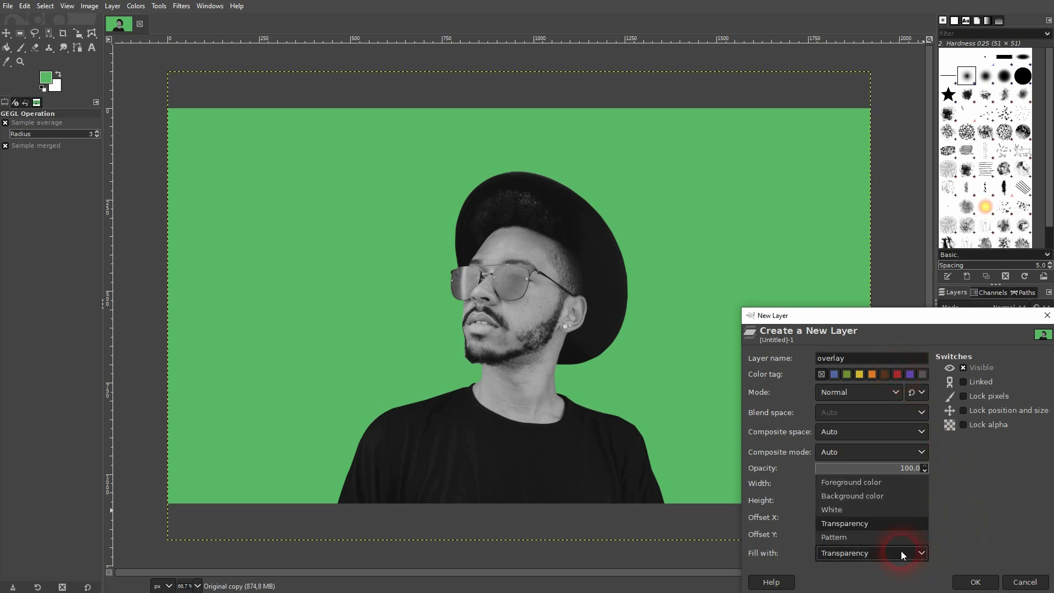
{"action": "left_click", "coordinate": [865, 528]}
{"action": "left_click", "coordinate": [988, 586]}
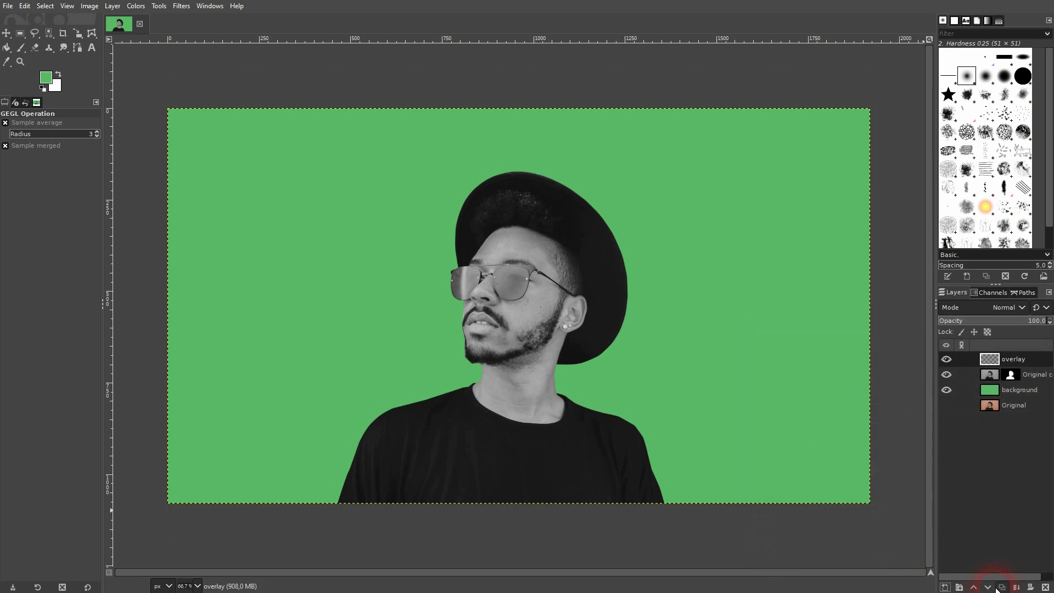
Set the foreground color to the blue 595fb8
{"action": "left_click", "coordinate": [44, 82]}
{"action": "left_click", "coordinate": [350, 133]}
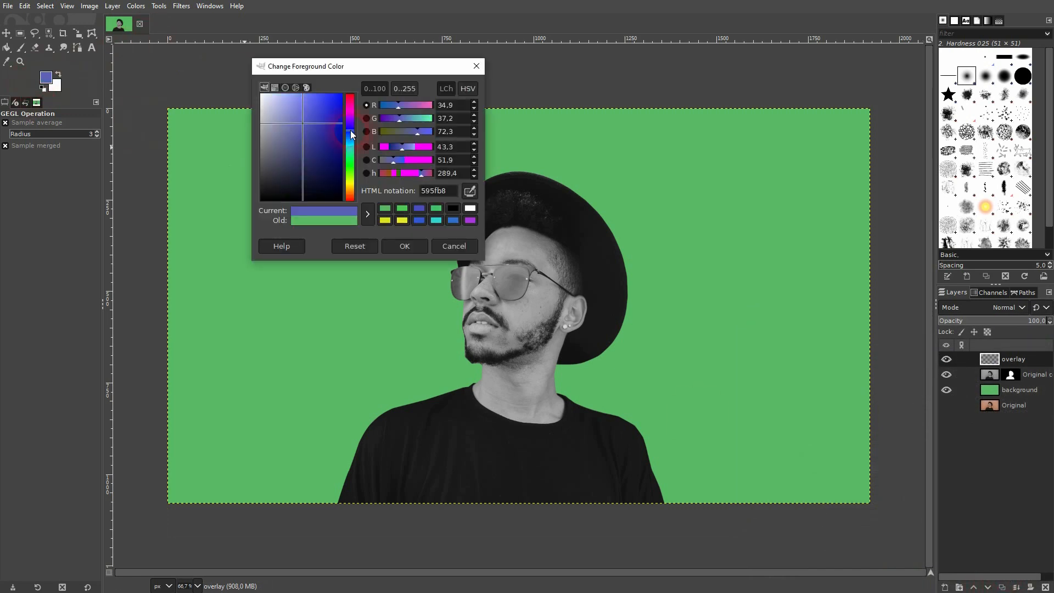
{"action": "left_click", "coordinate": [421, 255]}
{"action": "left_click", "coordinate": [1047, 344]}
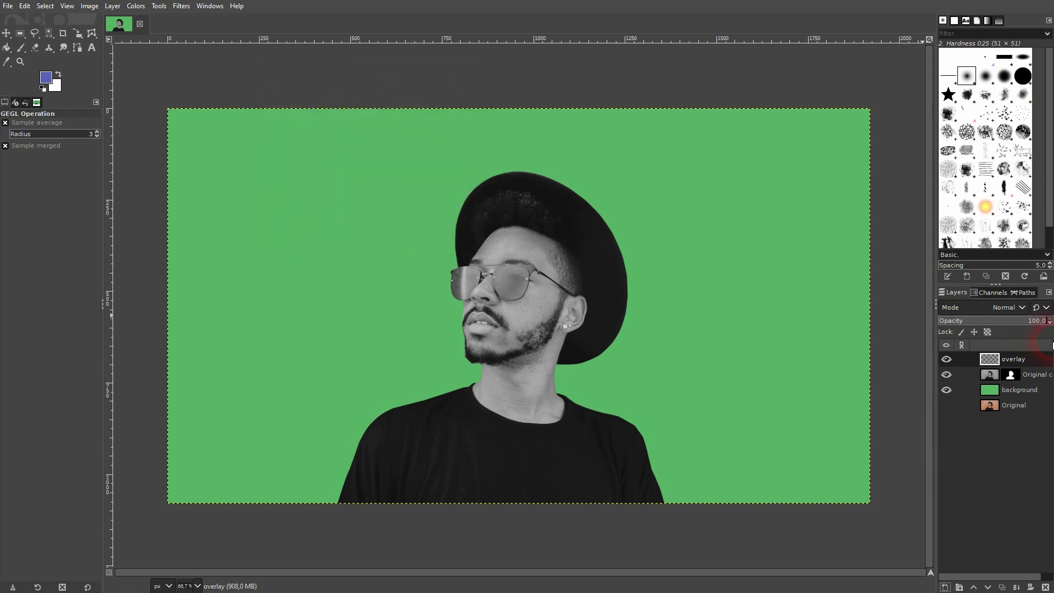
Fill the overlay layer with the blue foreground color using Bucket Fill
{"action": "left_click", "coordinate": [56, 51]}
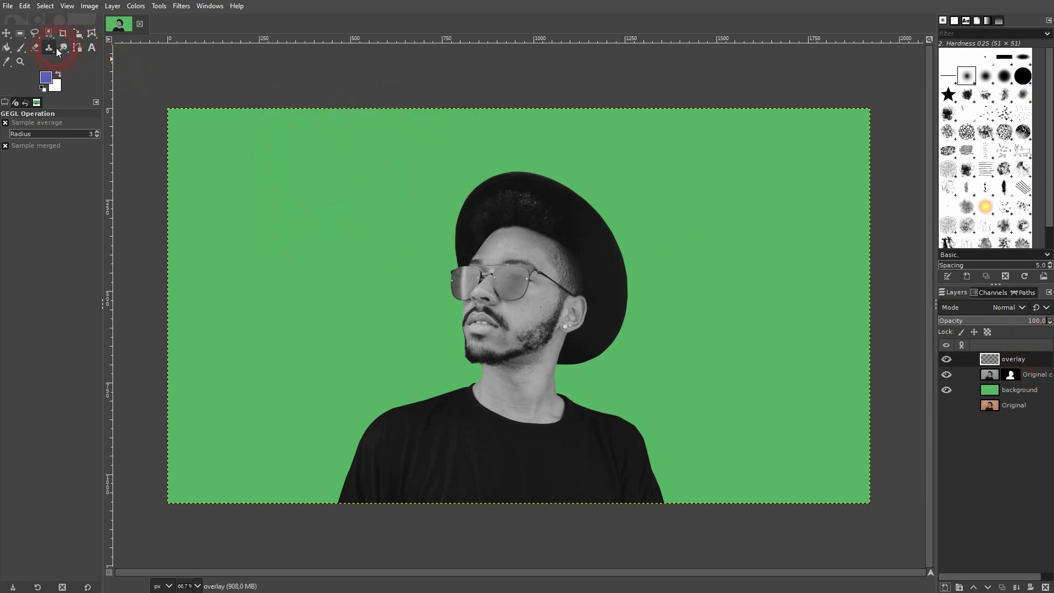
{"action": "left_click", "coordinate": [4, 49]}
{"action": "left_click", "coordinate": [236, 154]}
{"action": "left_click", "coordinate": [815, 362]}
{"action": "left_click", "coordinate": [1032, 405]}
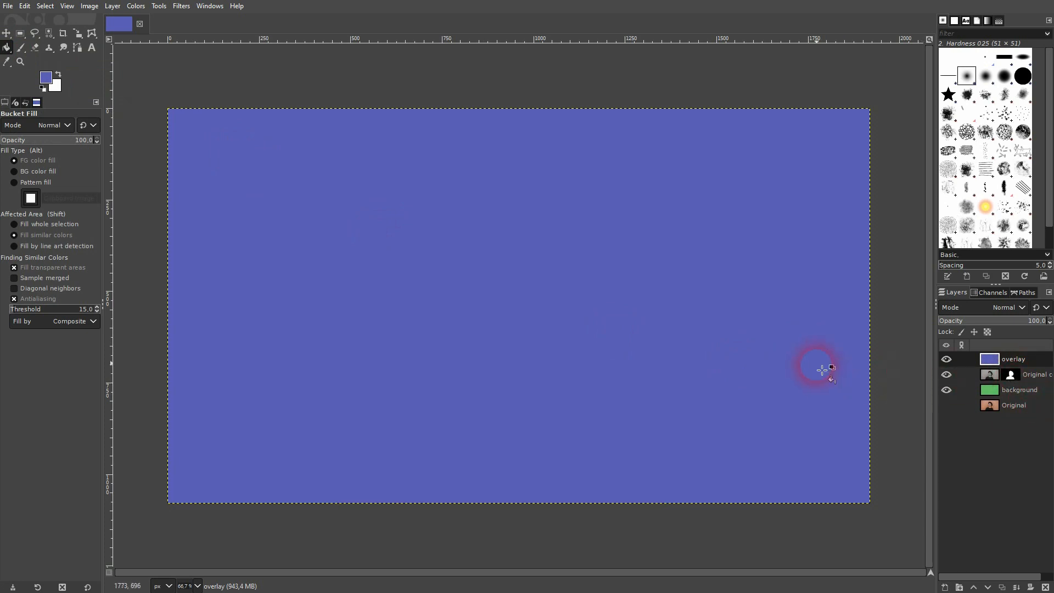
Set the overlay layer's blend mode to Lighten only, trying lower opacity before returning it to 100
{"action": "left_click", "coordinate": [1030, 311]}
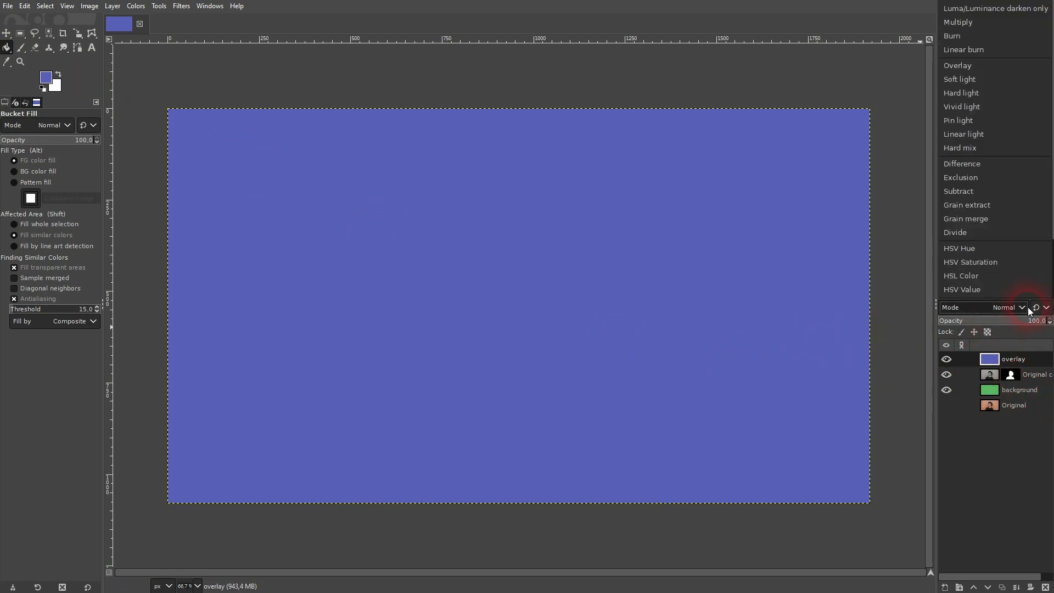
{"action": "left_click", "coordinate": [1015, 1]}
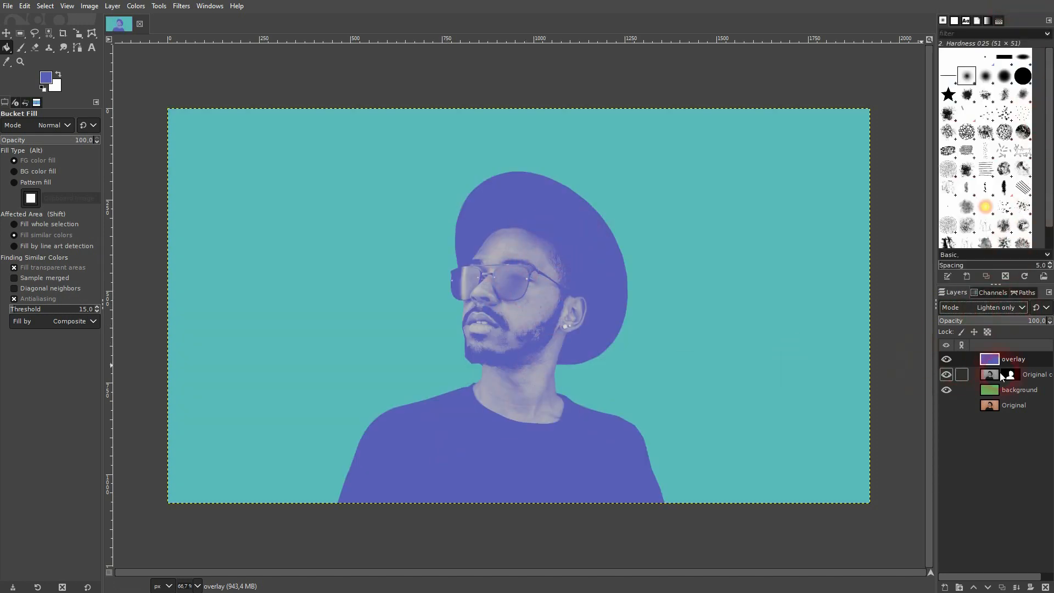
{"action": "left_click", "coordinate": [1000, 321]}
{"action": "left_click_drag", "start_coordinate": [975, 321], "coordinate": [1050, 325]}
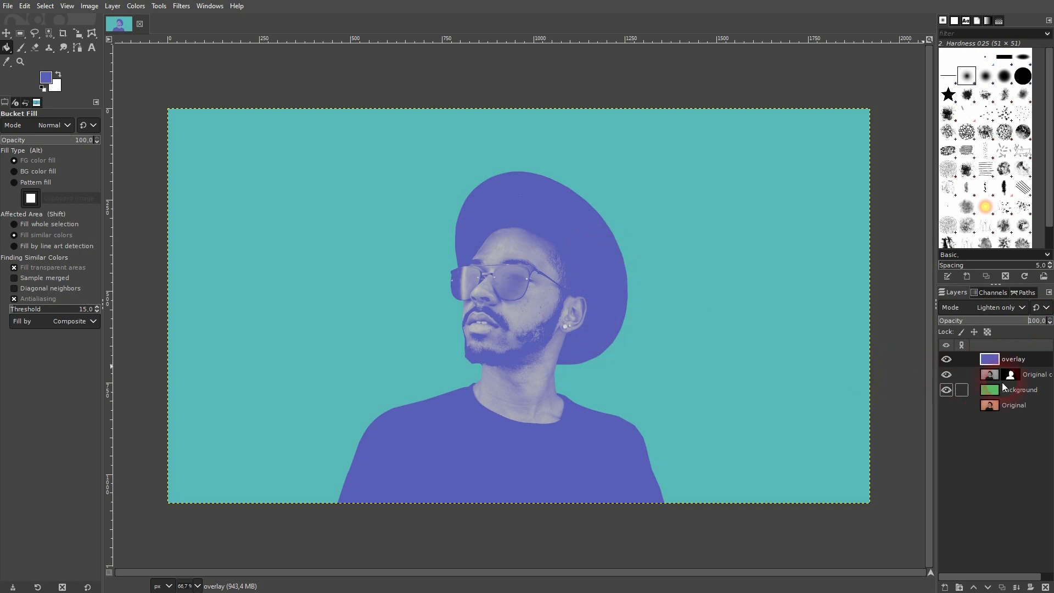
Change the foreground color to the stronger blue 464dba and refill the overlay layer with it
{"action": "left_click", "coordinate": [46, 82]}
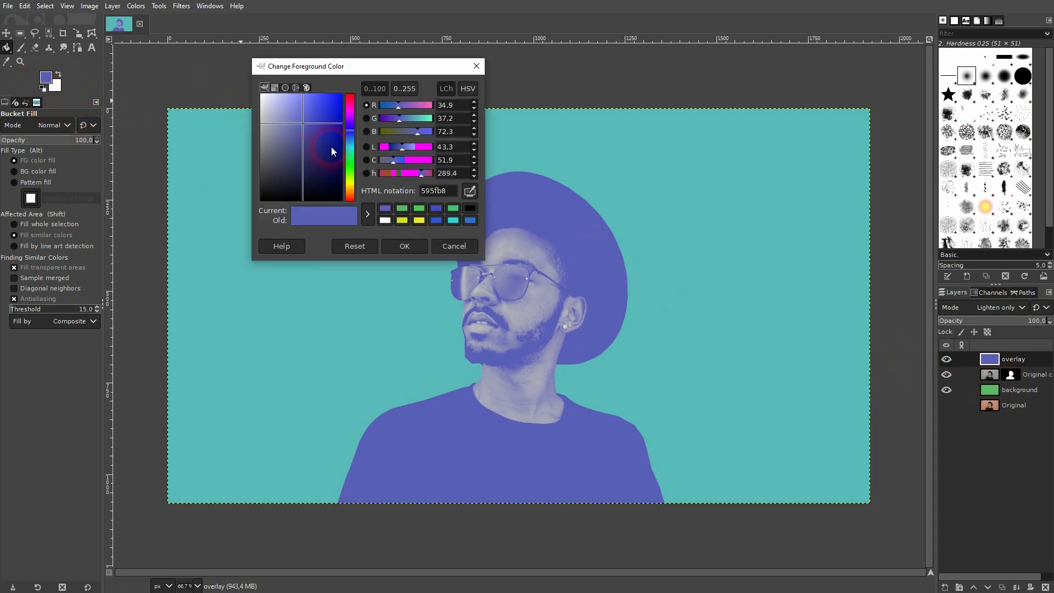
{"action": "left_click", "coordinate": [351, 118]}
{"action": "mouse_move", "coordinate": [351, 106]}
{"action": "left_mouse_down"}
{"action": "mouse_move", "coordinate": [351, 138]}
{"action": "mouse_move", "coordinate": [300, 121]}
{"action": "mouse_move", "coordinate": [311, 123]}
{"action": "left_mouse_up"}
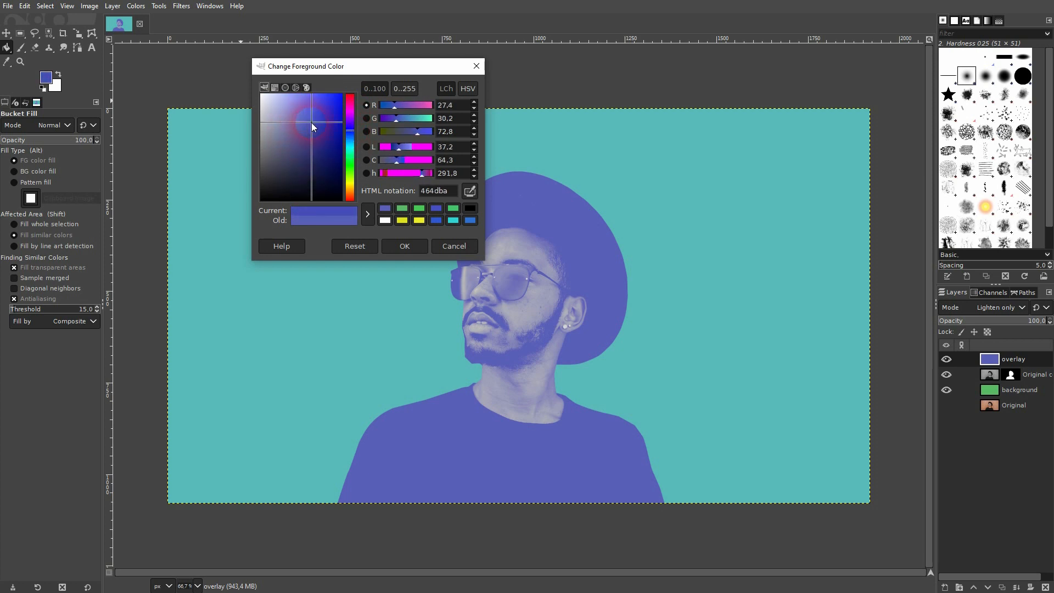
{"action": "left_click", "coordinate": [404, 246]}
{"action": "left_click", "coordinate": [600, 247]}
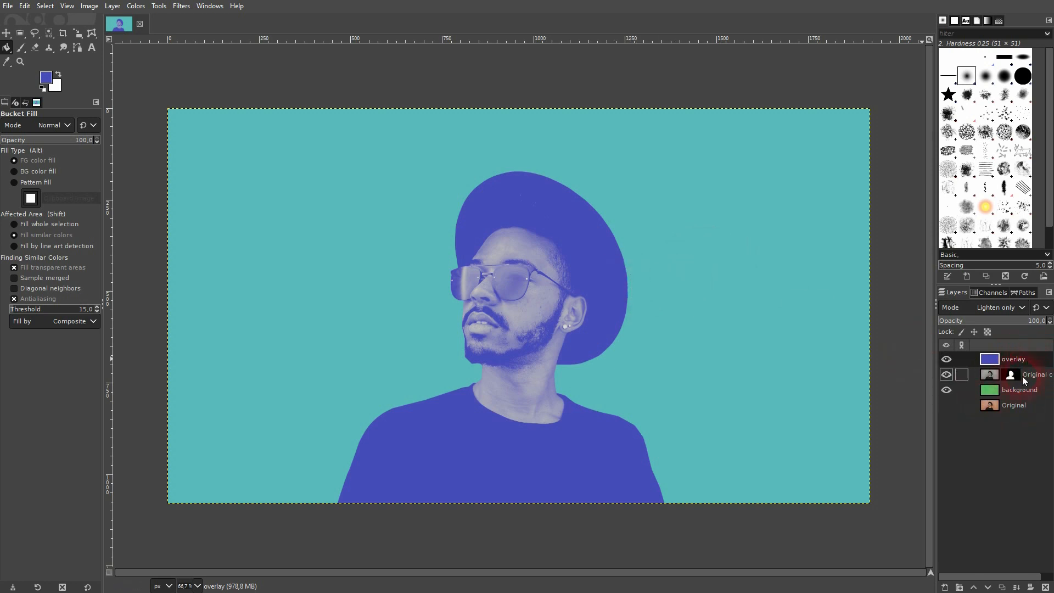
Merge the overlay layer down into the Original copy layer and toggle the merged layer's visibility off and on
{"action": "left_click", "coordinate": [1016, 589]}
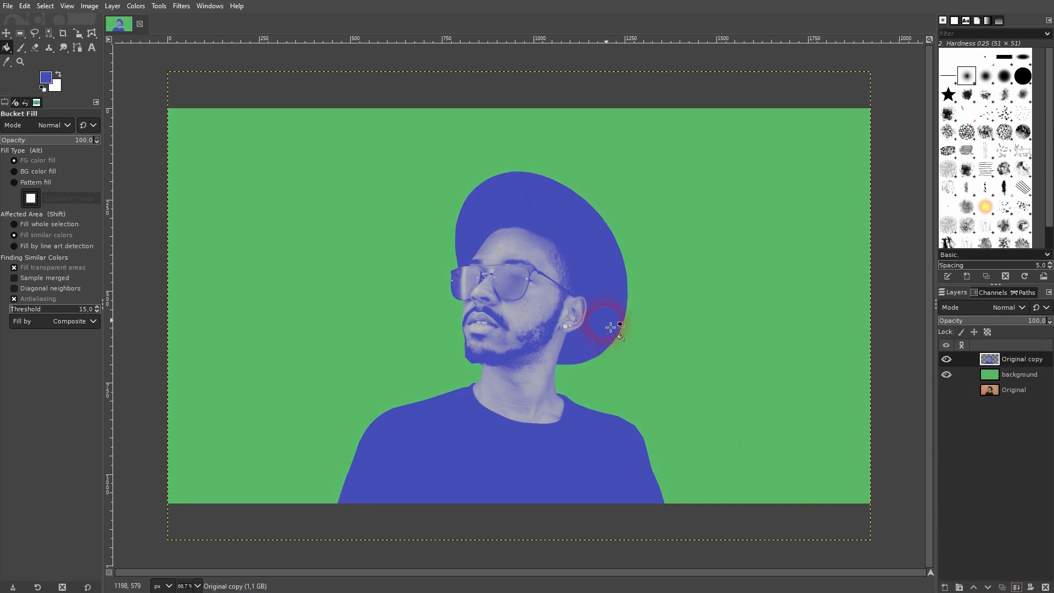
{"action": "left_click", "coordinate": [946, 359]}
{"action": "left_click", "coordinate": [946, 358]}
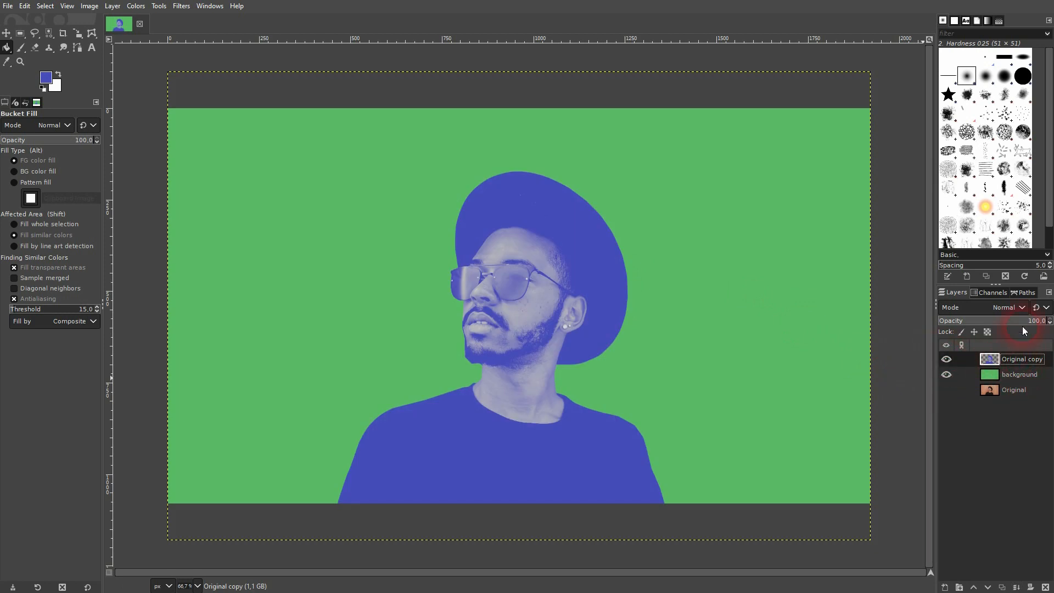
Change the merged Original copy layer's blend mode to Darken only after trying Addition
{"action": "left_click", "coordinate": [1015, 308]}
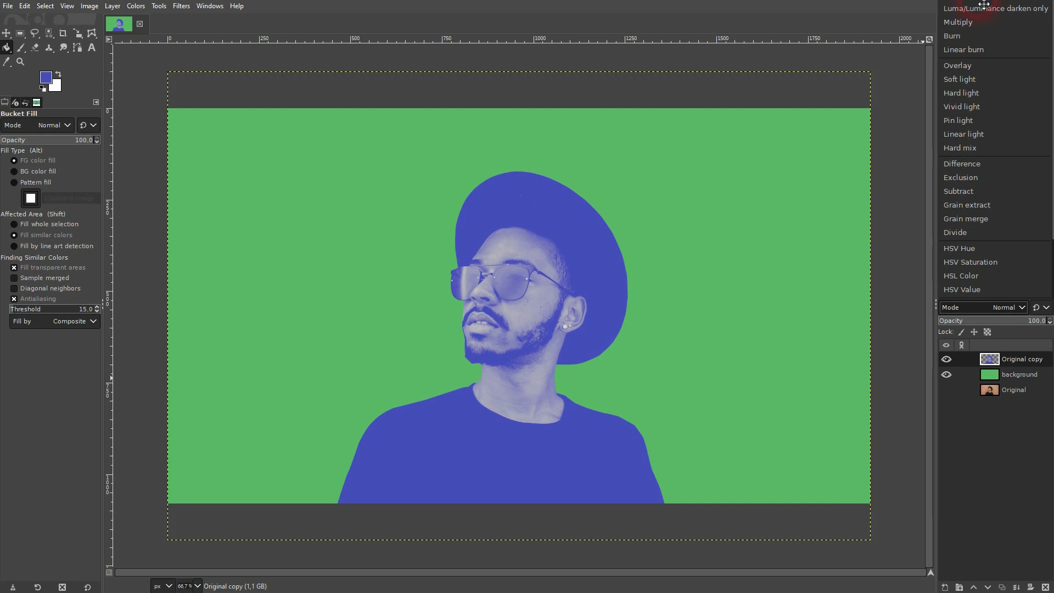
{"action": "left_click", "coordinate": [967, 8]}
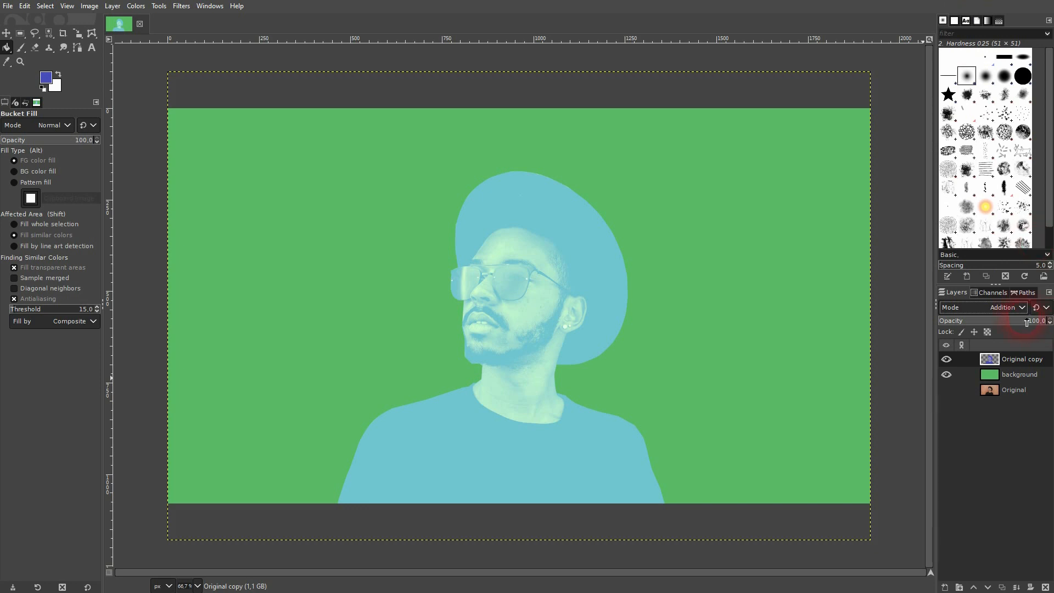
{"action": "scroll", "coordinate": [1026, 315], "scroll_direction": "down", "scroll_amount": 1}
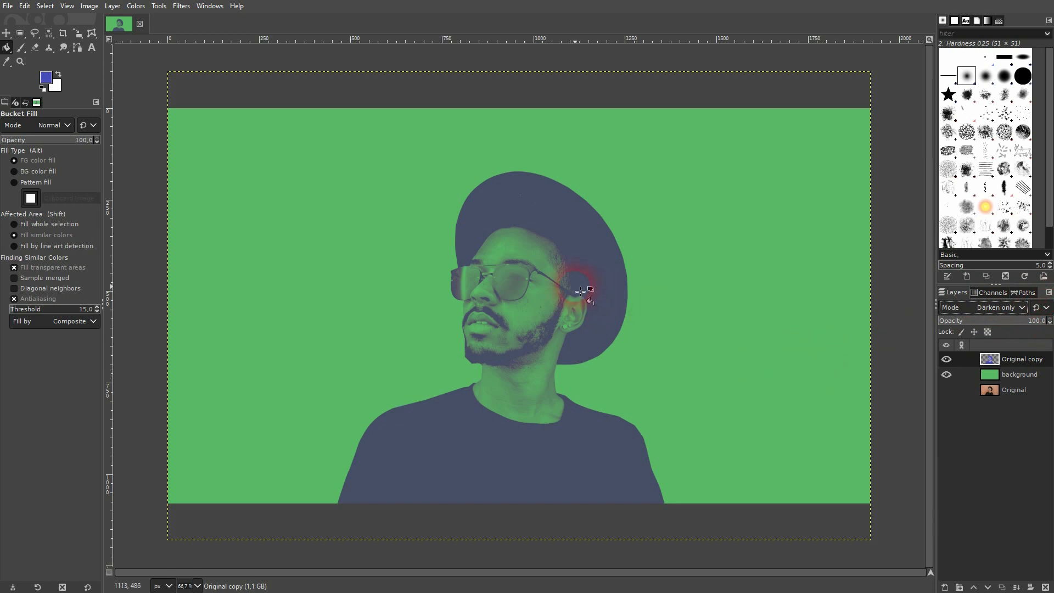
Apply an S-shaped Curves adjustment to the Original copy layer, lowering the shadows at input 21.02 to output 13.23 and raising the highlights
{"action": "left_click", "coordinate": [1020, 375]}
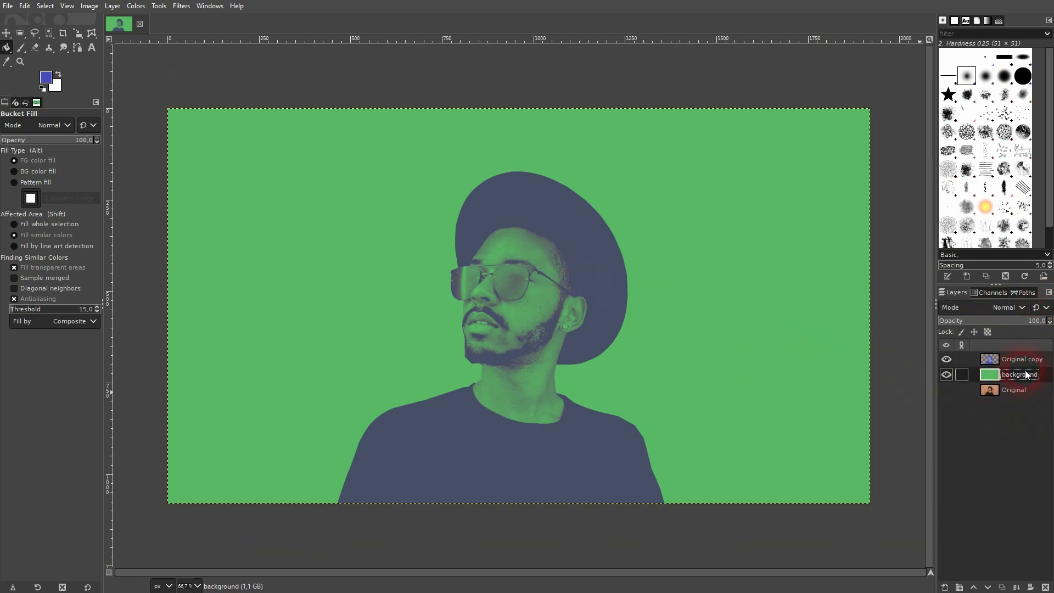
{"action": "left_click", "coordinate": [1011, 358]}
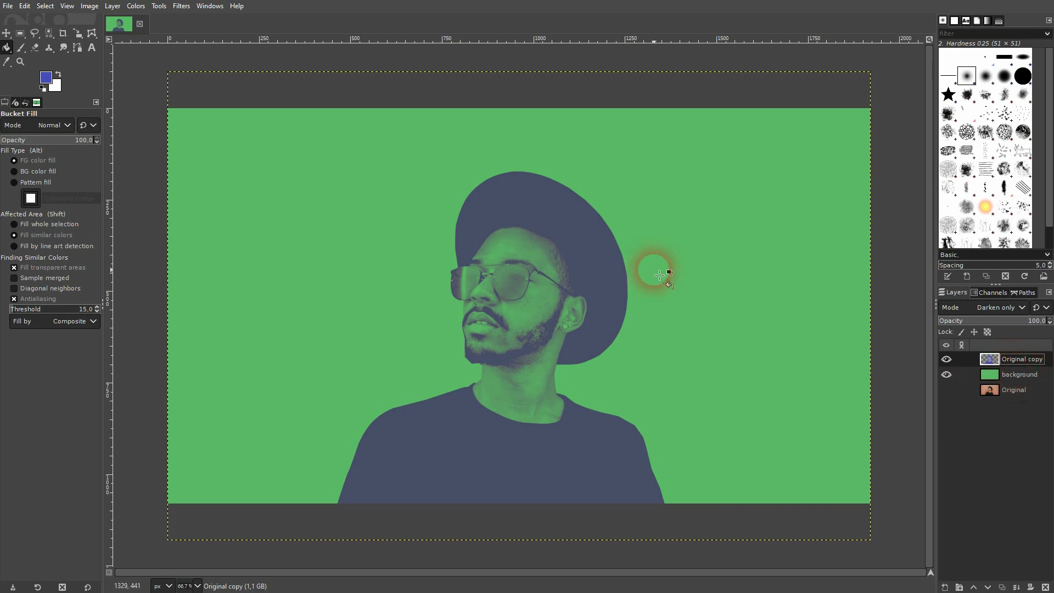
{"action": "left_click", "coordinate": [141, 7]}
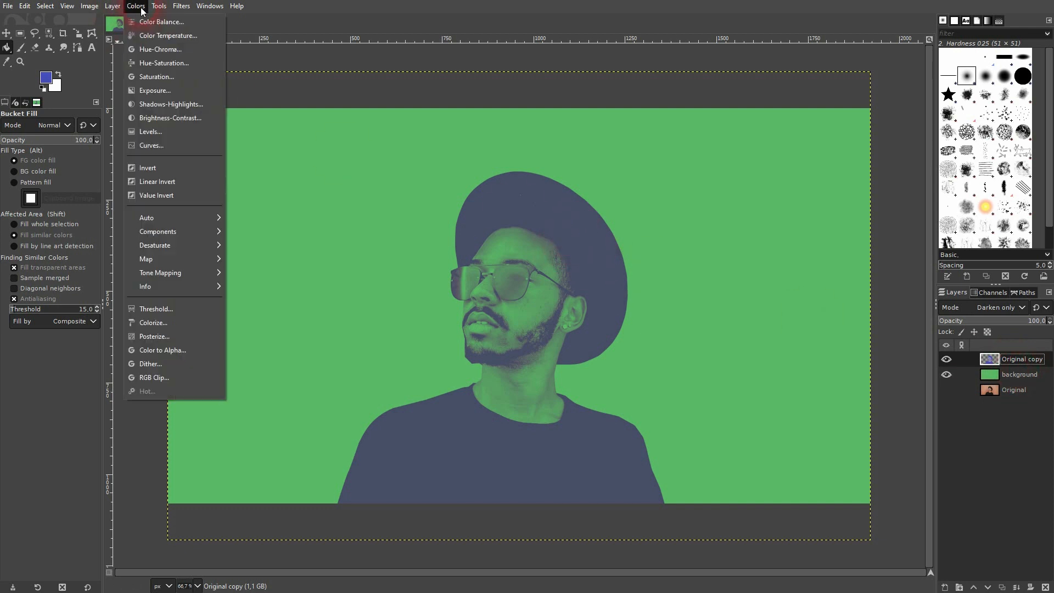
{"action": "left_click", "coordinate": [164, 144]}
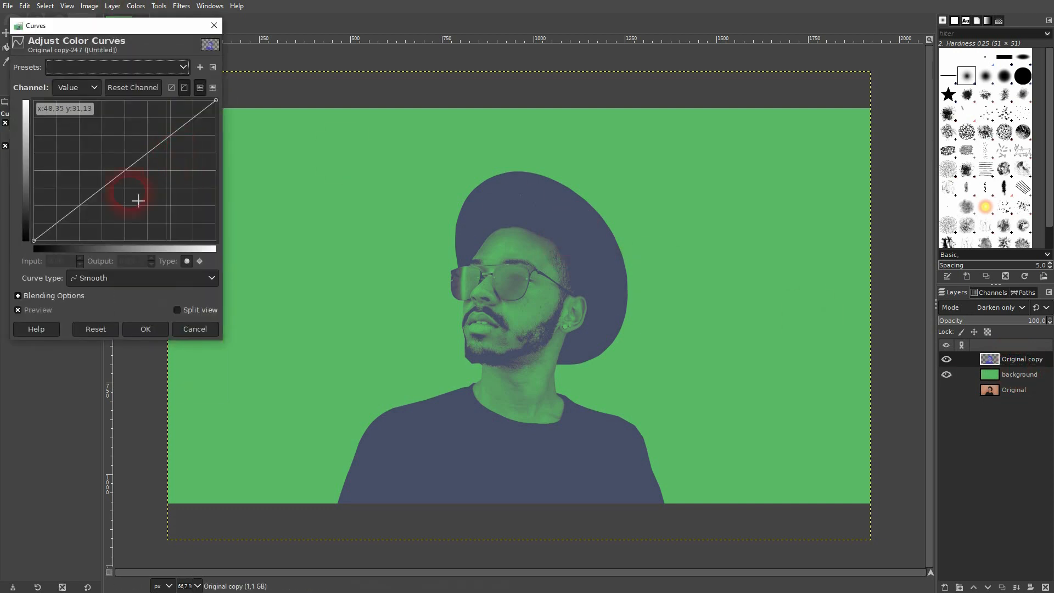
{"action": "left_click", "coordinate": [82, 218]}
{"action": "left_click_drag", "start_coordinate": [90, 226], "coordinate": [88, 227]}
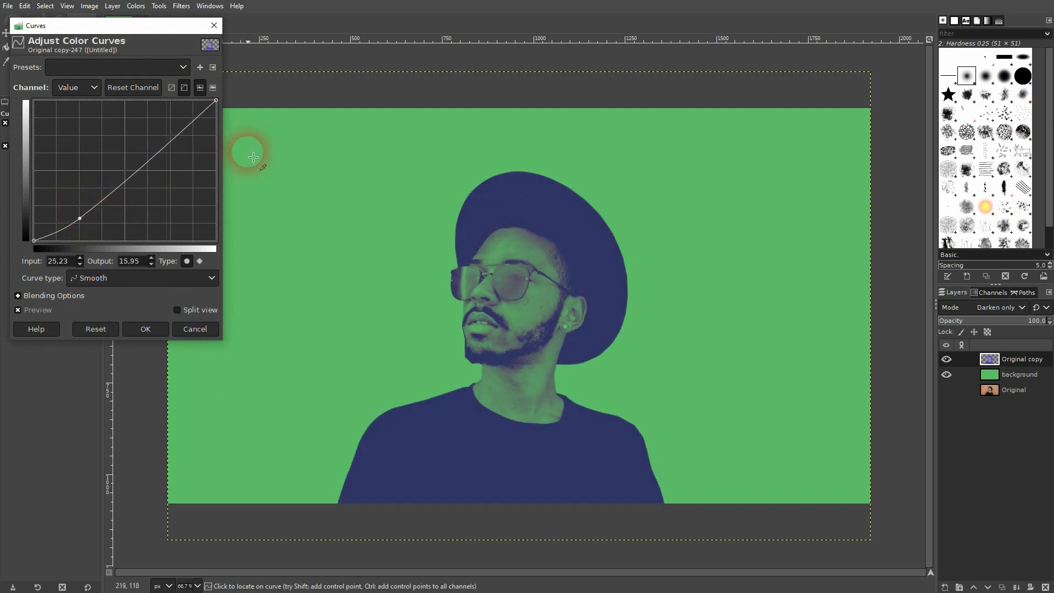
{"action": "left_click_drag", "start_coordinate": [200, 129], "coordinate": [180, 100]}
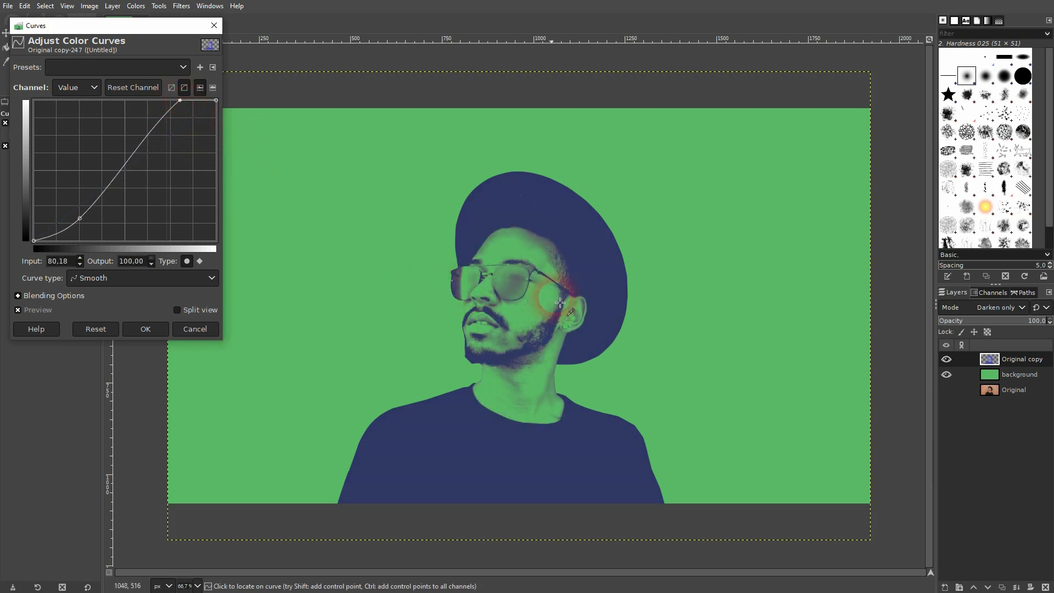
{"action": "left_click_drag", "start_coordinate": [183, 105], "coordinate": [190, 118]}
{"action": "mouse_move", "coordinate": [80, 218]}
{"action": "left_mouse_down"}
{"action": "mouse_move", "coordinate": [92, 233]}
{"action": "mouse_move", "coordinate": [79, 227]}
{"action": "left_mouse_up"}
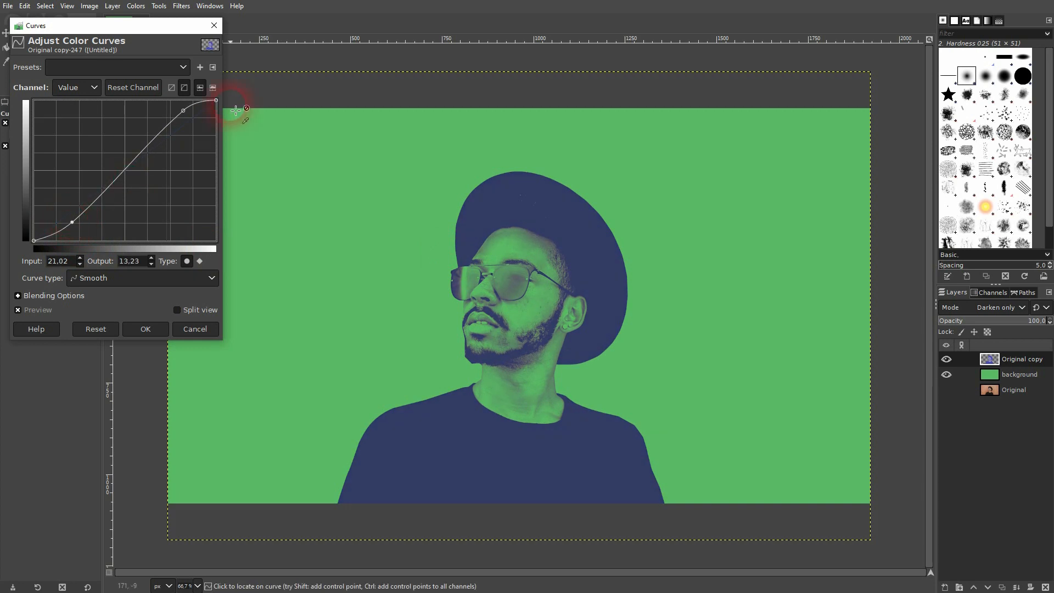
{"action": "left_click", "coordinate": [138, 330]}
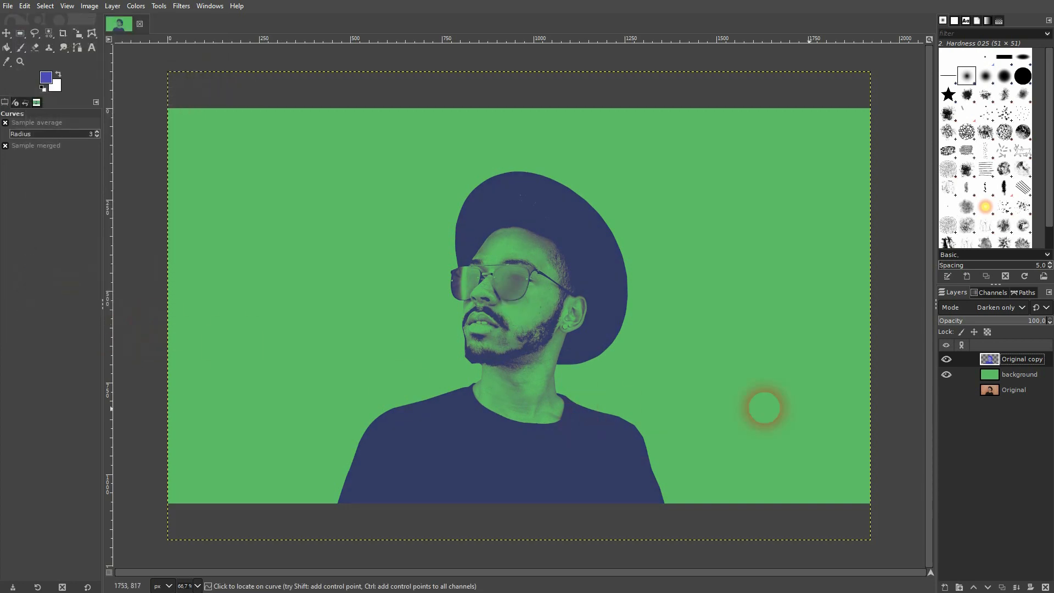
Merge the Original copy layer down into the background layer and toggle the result's visibility off and on
{"action": "left_click", "coordinate": [1018, 588]}
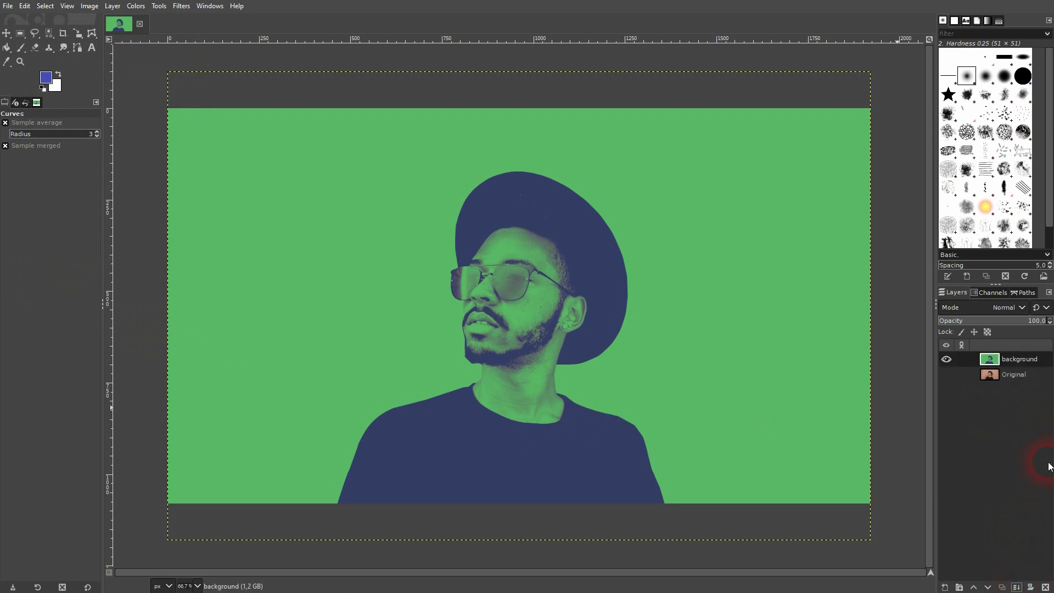
{"action": "left_click", "coordinate": [946, 360]}
{"action": "left_click", "coordinate": [946, 359]}
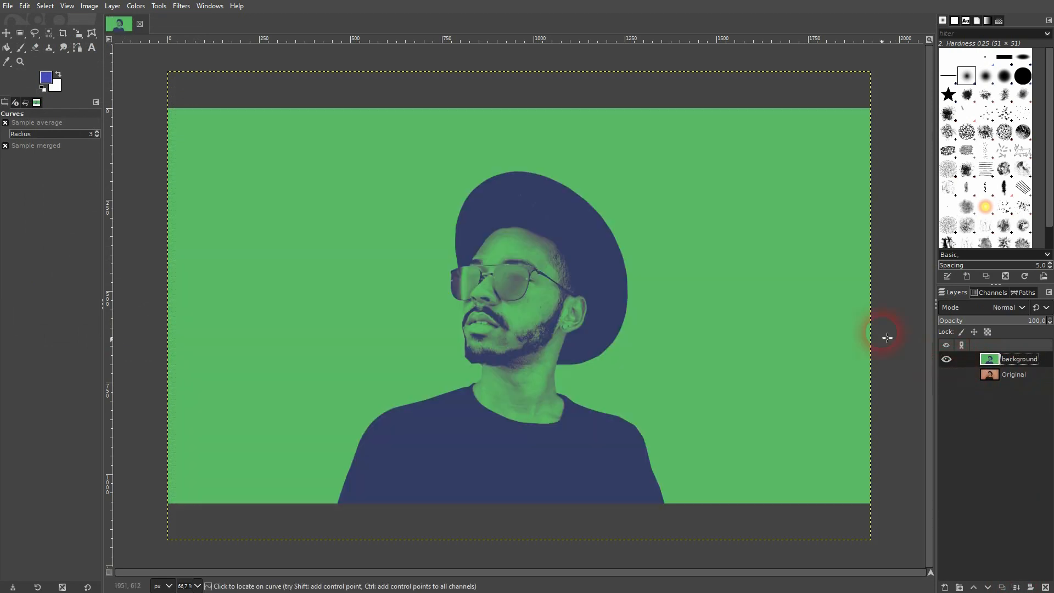
{"action": "left_click", "coordinate": [136, 7]}
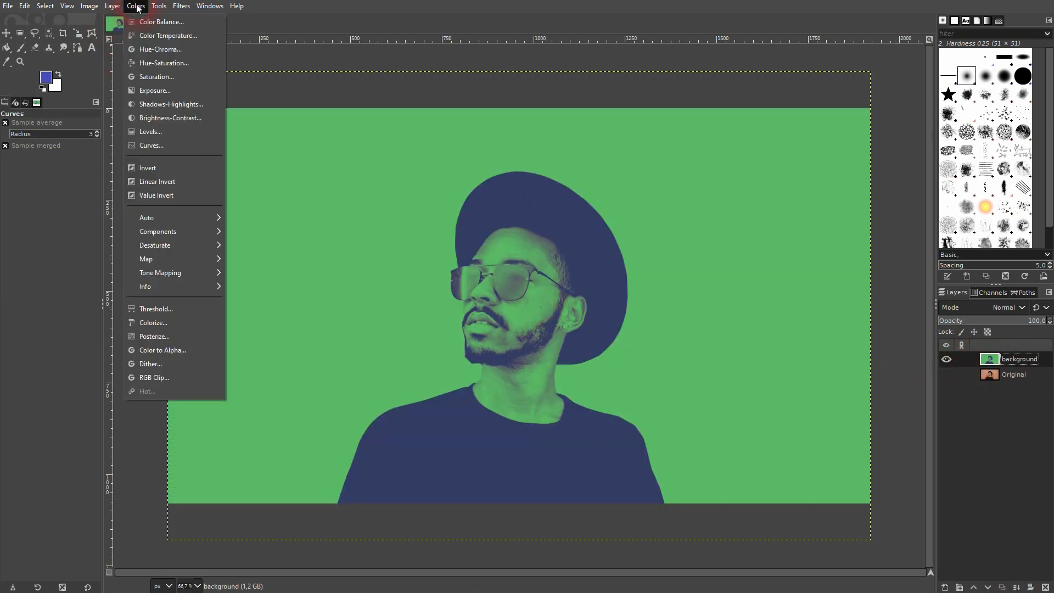
{"action": "left_click", "coordinate": [159, 148]}
{"action": "left_click", "coordinate": [79, 216]}
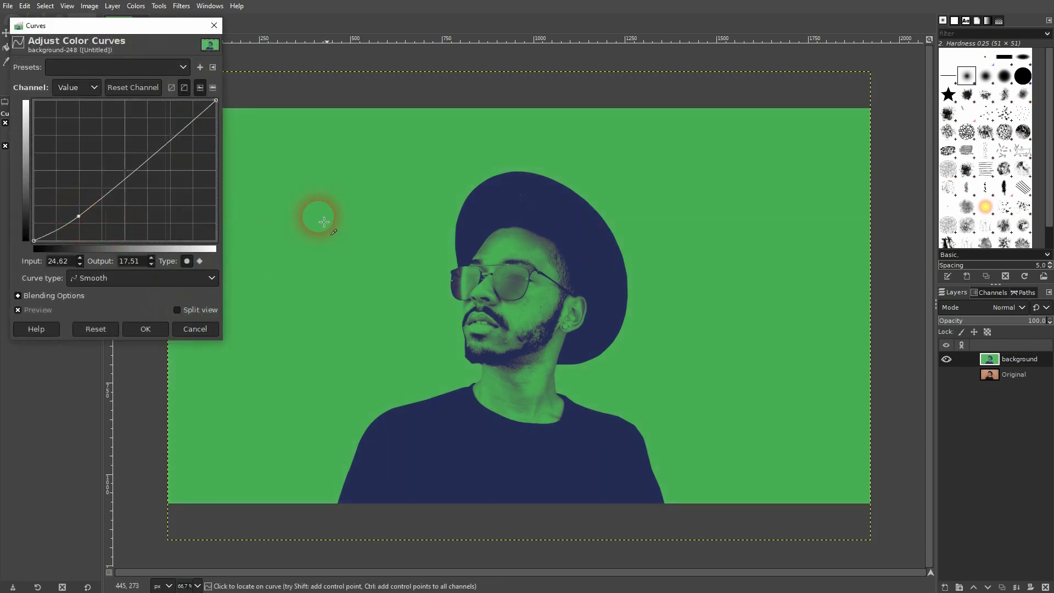
{"action": "left_click_drag", "start_coordinate": [167, 143], "coordinate": [171, 129]}
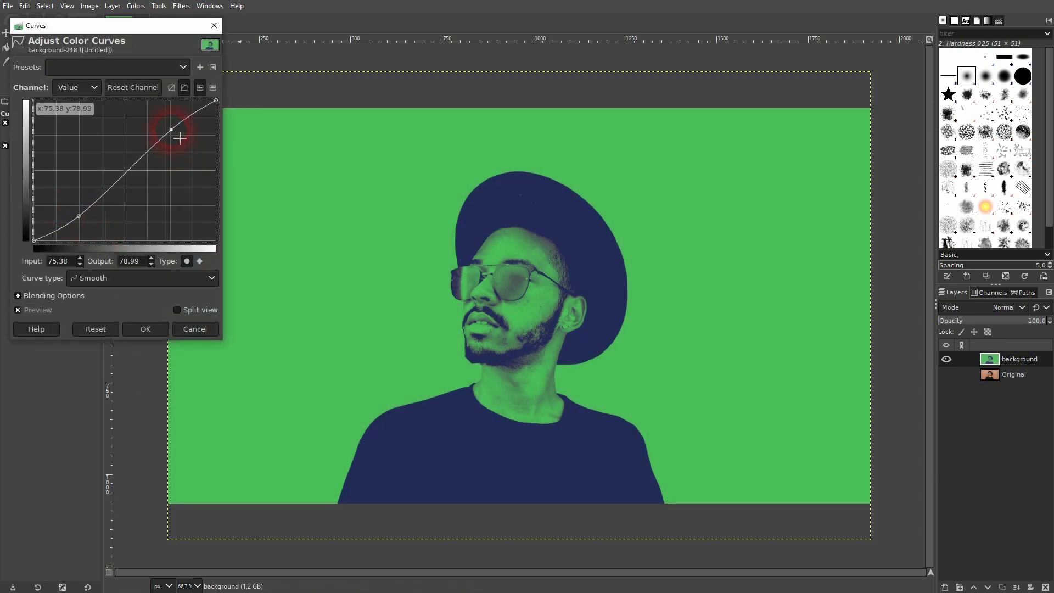
{"action": "left_click", "coordinate": [199, 328]}
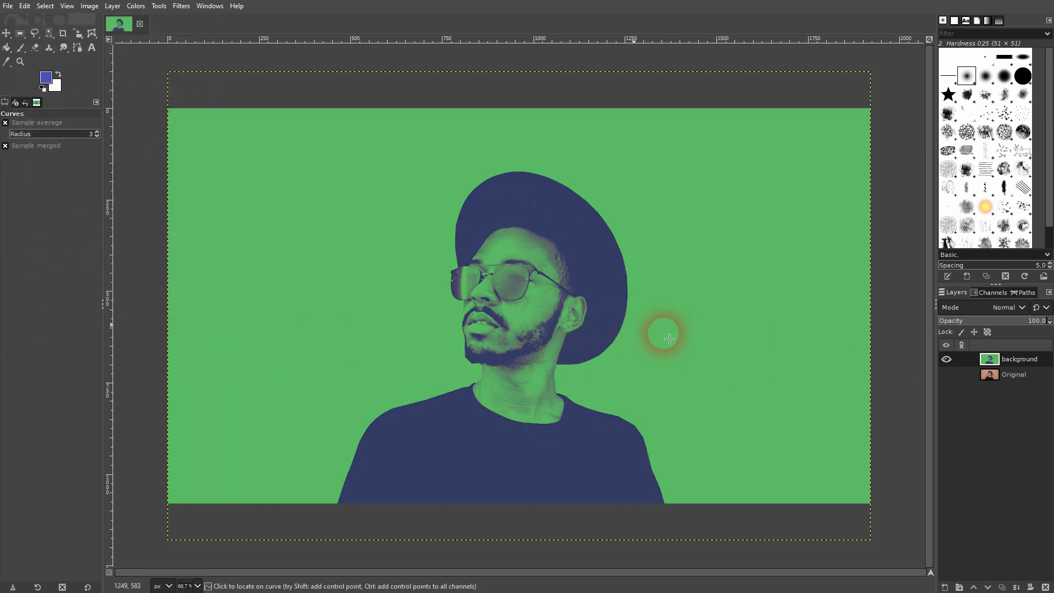
Add a text layer reading "SOME TEXT" on the green background beside the man's hat
{"action": "left_click", "coordinate": [93, 47]}
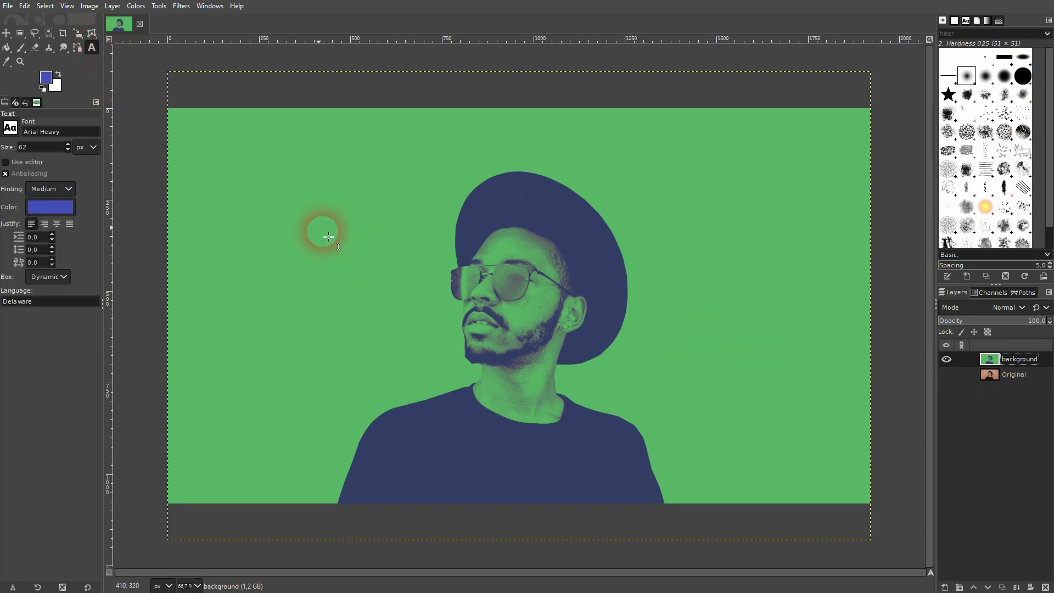
{"action": "left_click", "coordinate": [280, 188]}
{"action": "type", "text": "SOME TEXT"}
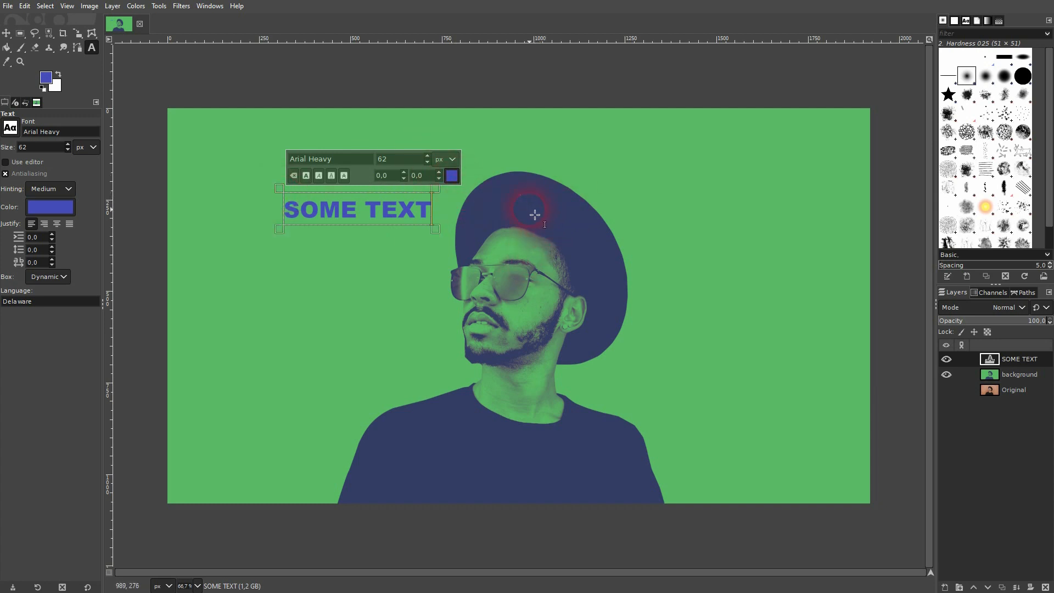
Recolor all of the text with the dark blue sampled from the man's hat and set its size to 300 px
{"action": "key", "text": "ctrl+a"}
{"action": "left_click", "coordinate": [451, 175]}
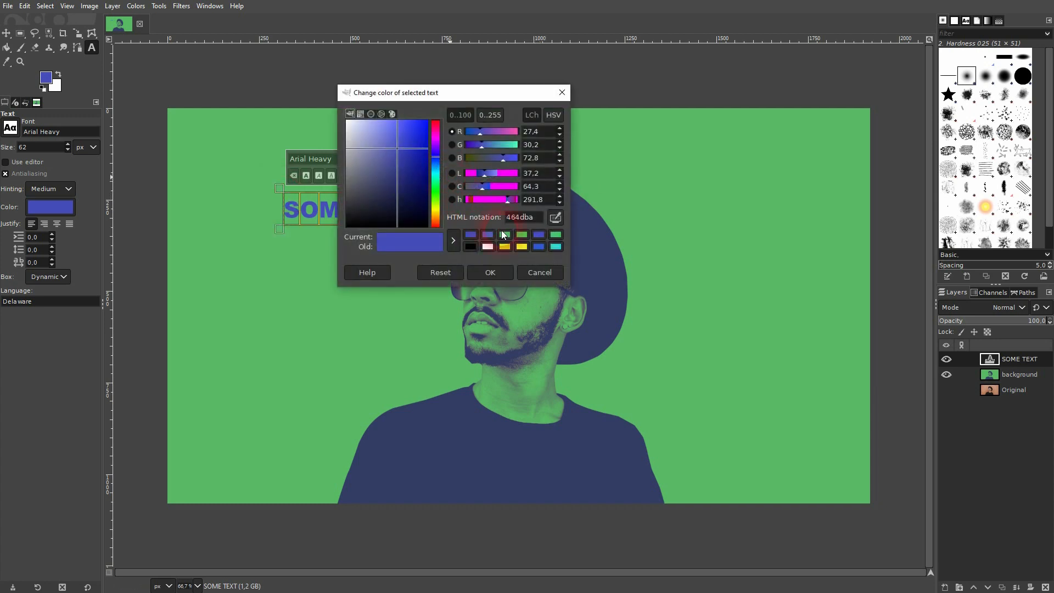
{"action": "left_click", "coordinate": [554, 219]}
{"action": "left_click", "coordinate": [611, 272]}
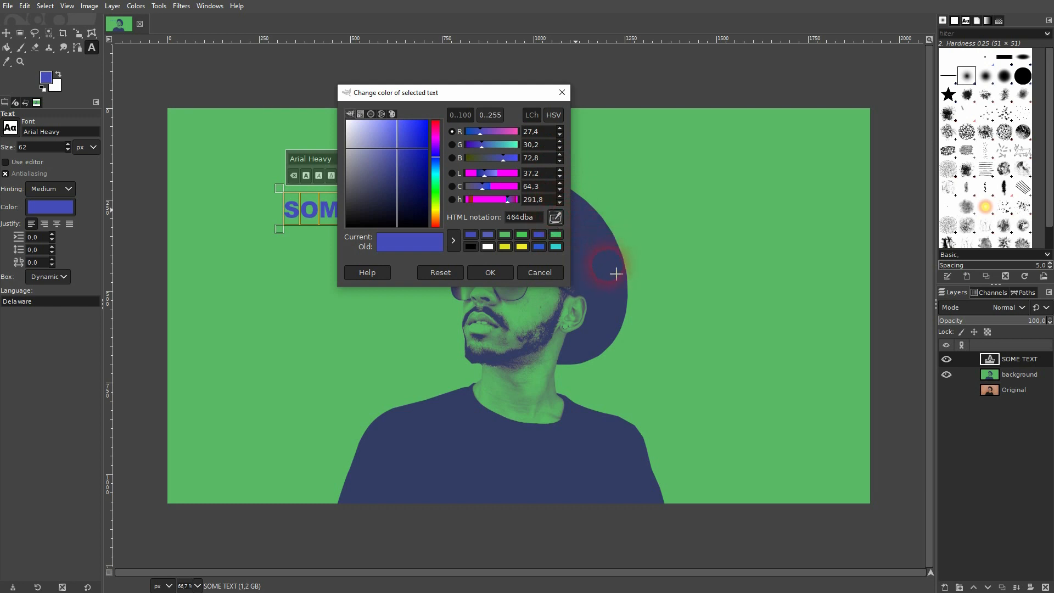
{"action": "left_click", "coordinate": [498, 274]}
{"action": "left_click_drag", "start_coordinate": [396, 158], "coordinate": [383, 158]}
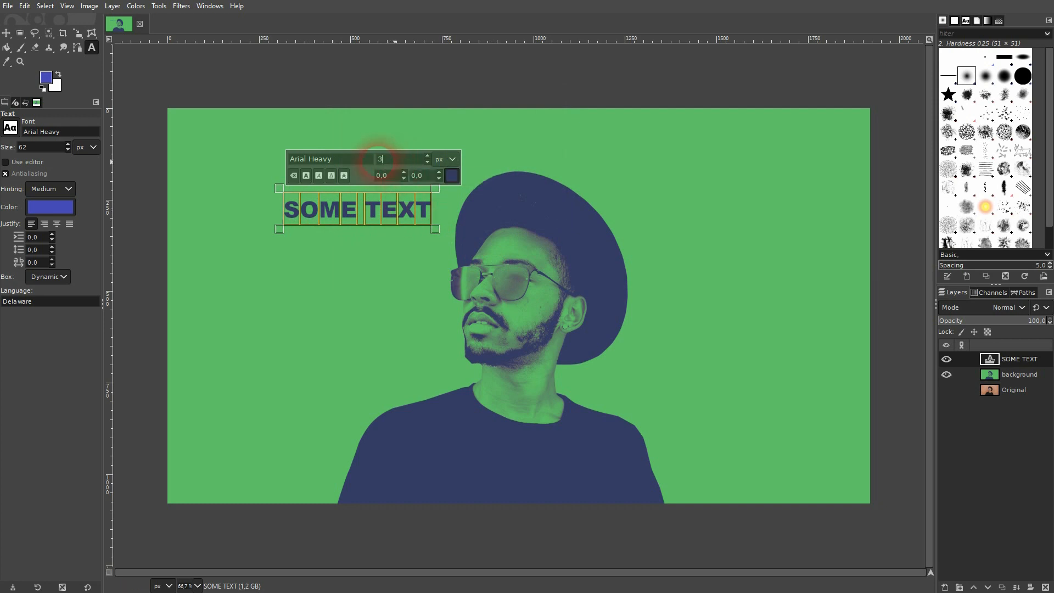
{"action": "type", "text": "300"}
{"action": "key", "text": "Return"}
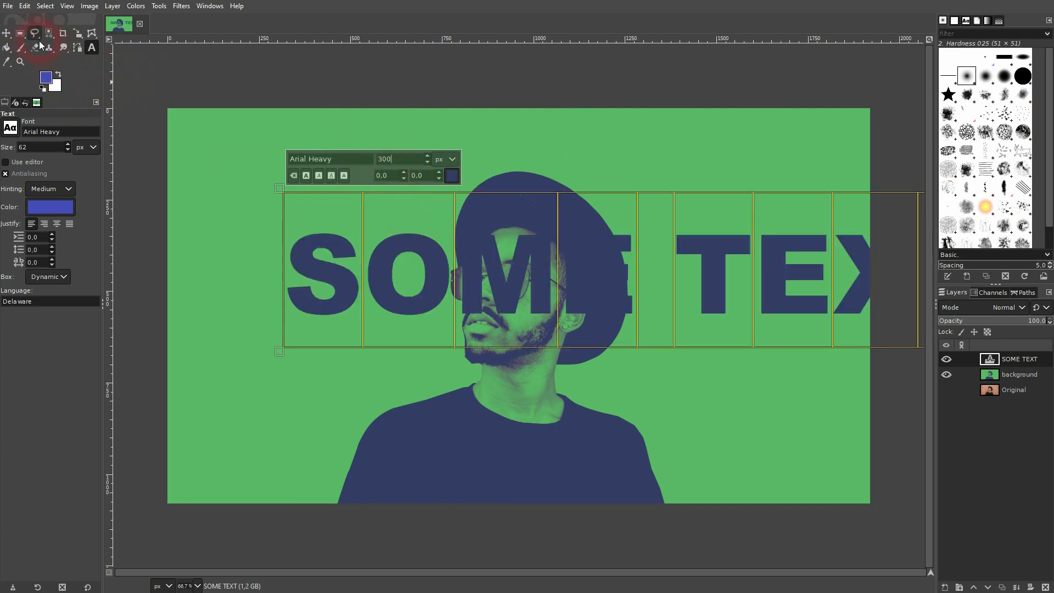
Move the SOME TEXT layer so the lettering spans the upper edge of the image, just above the man's face
{"action": "left_click", "coordinate": [7, 33]}
{"action": "left_click_drag", "start_coordinate": [545, 281], "coordinate": [418, 234]}
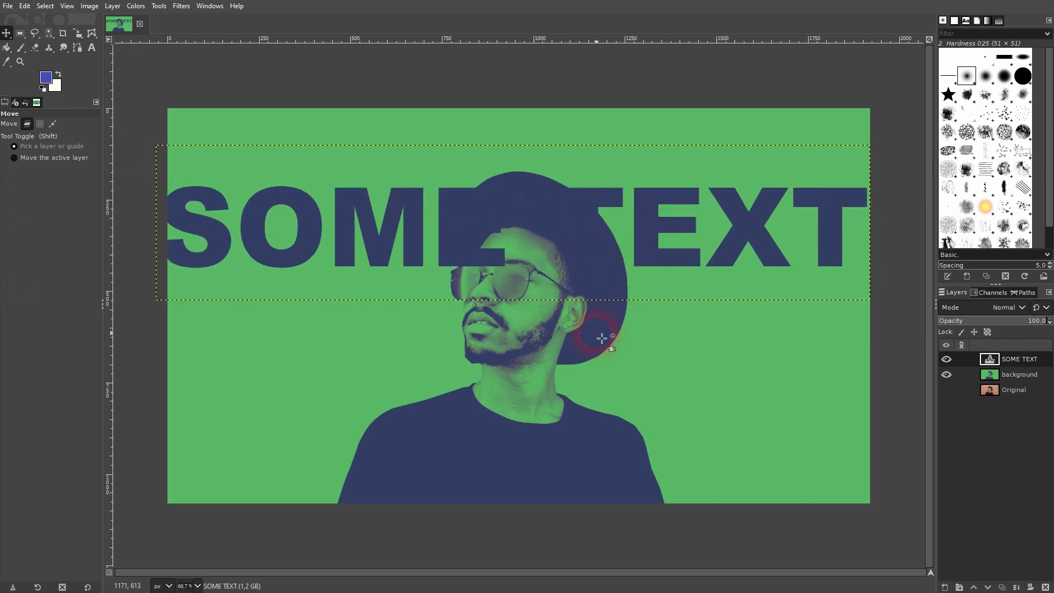
{"action": "left_click_drag", "start_coordinate": [611, 188], "coordinate": [622, 113]}
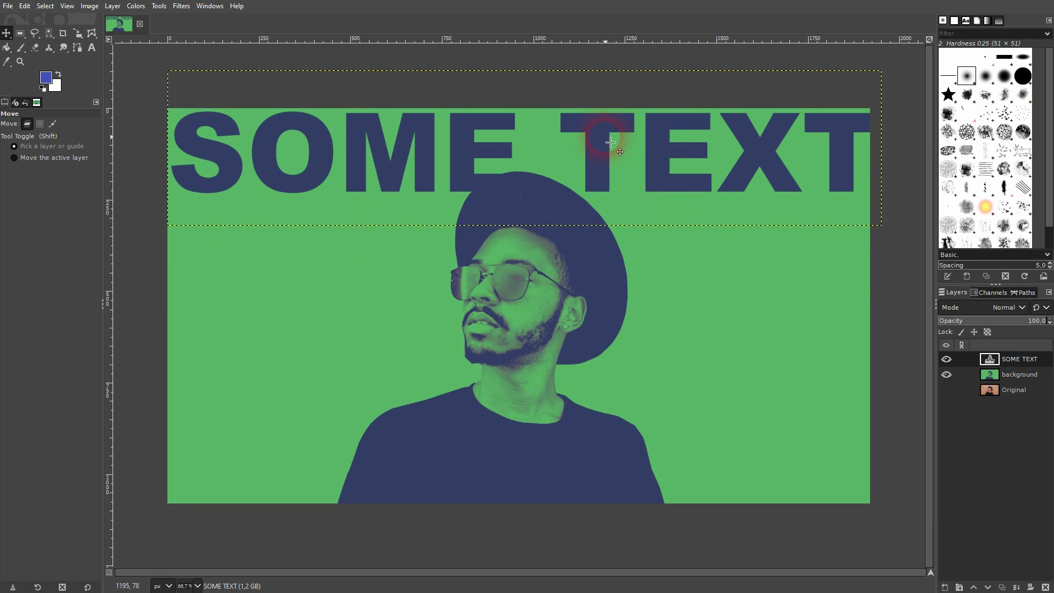